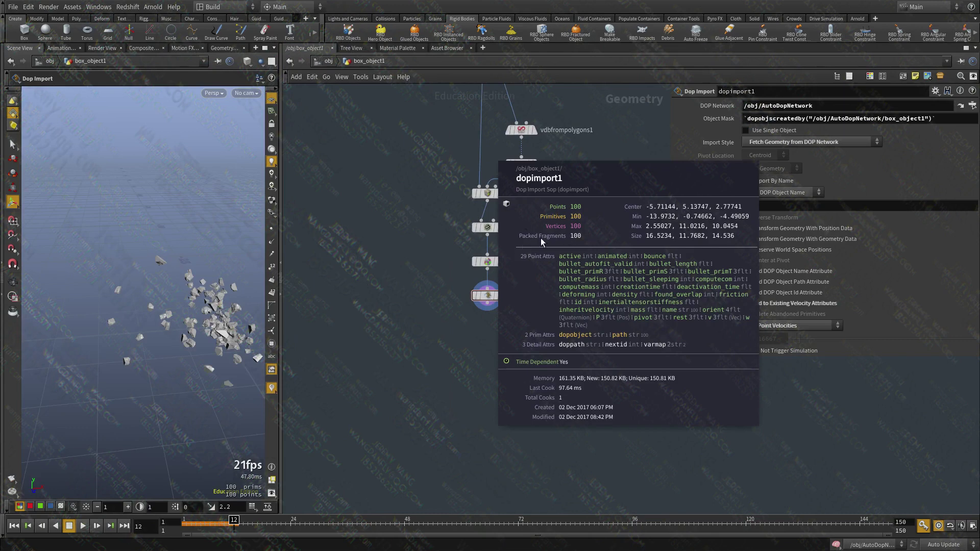
Add a Packed Edit node below dopimport1 and connect dopimport1's output to its input
scroll(476, 356, "up", 3)
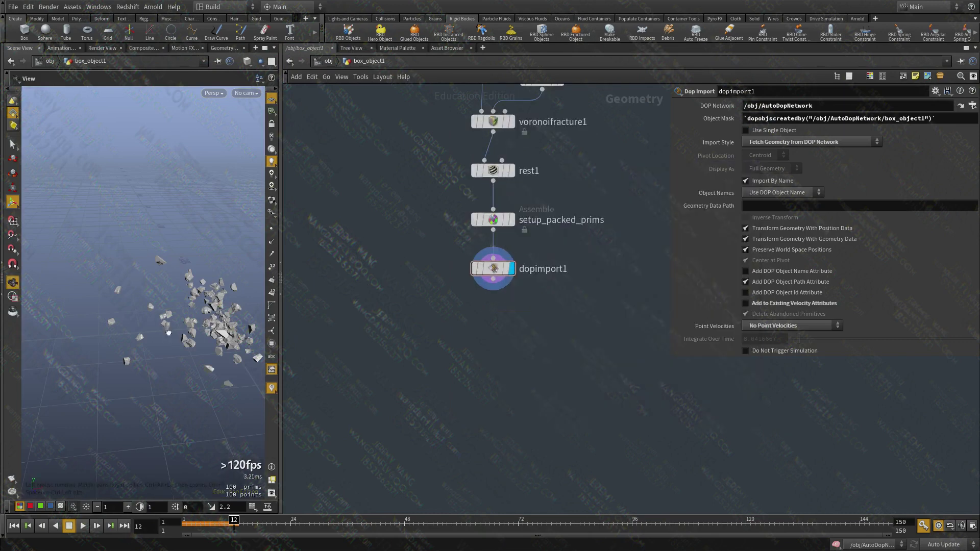
scroll(169, 333, "up", 5)
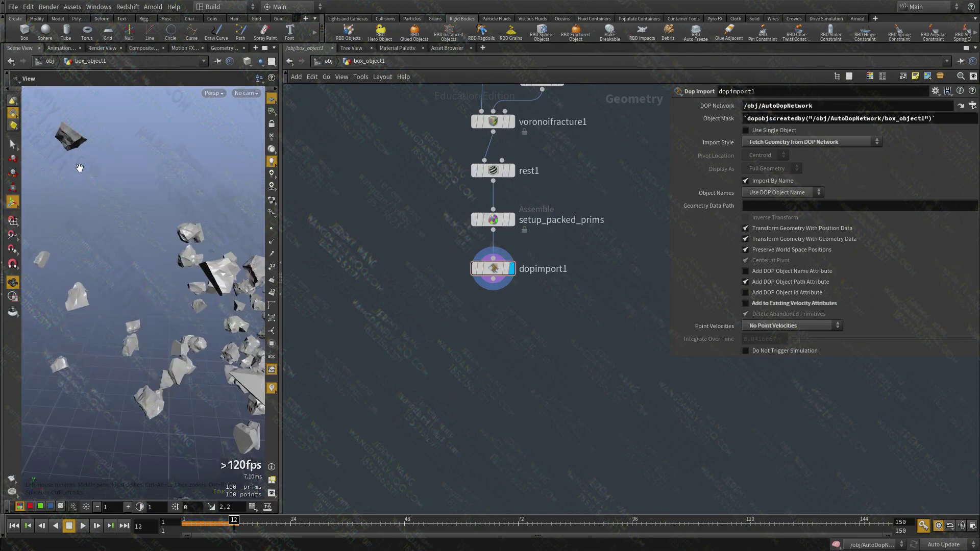
middle_click_drag(494, 276, 591, 203)
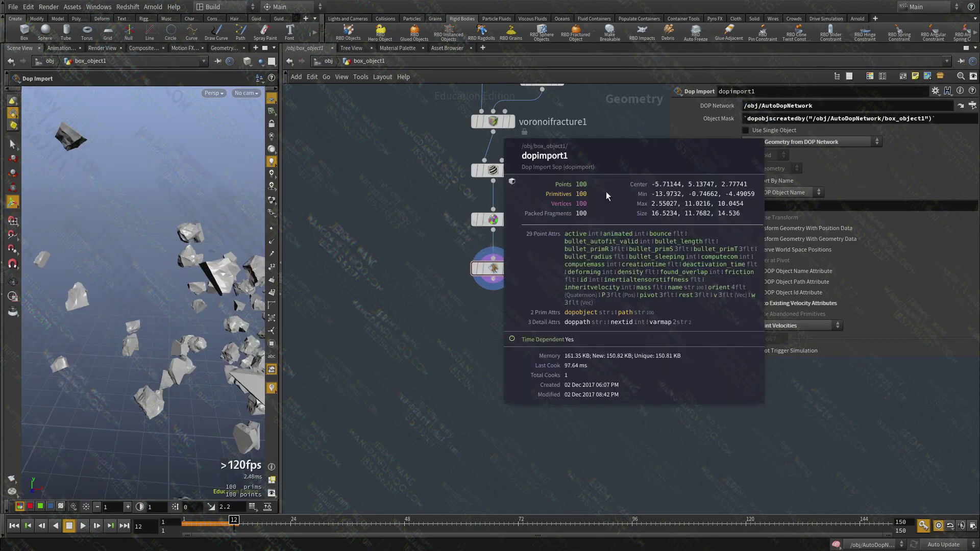
middle_click_drag(452, 384, 485, 332)
key("Tab")
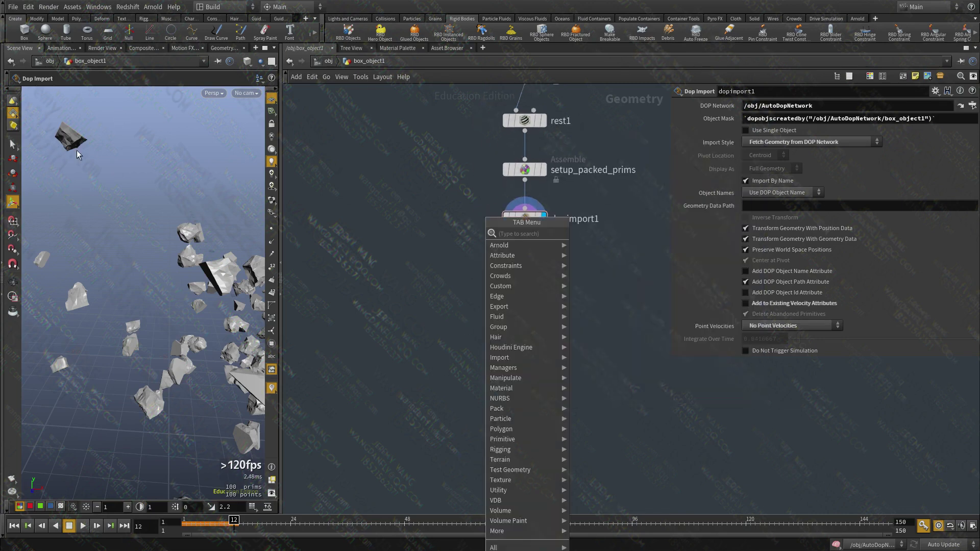
left_click(427, 271)
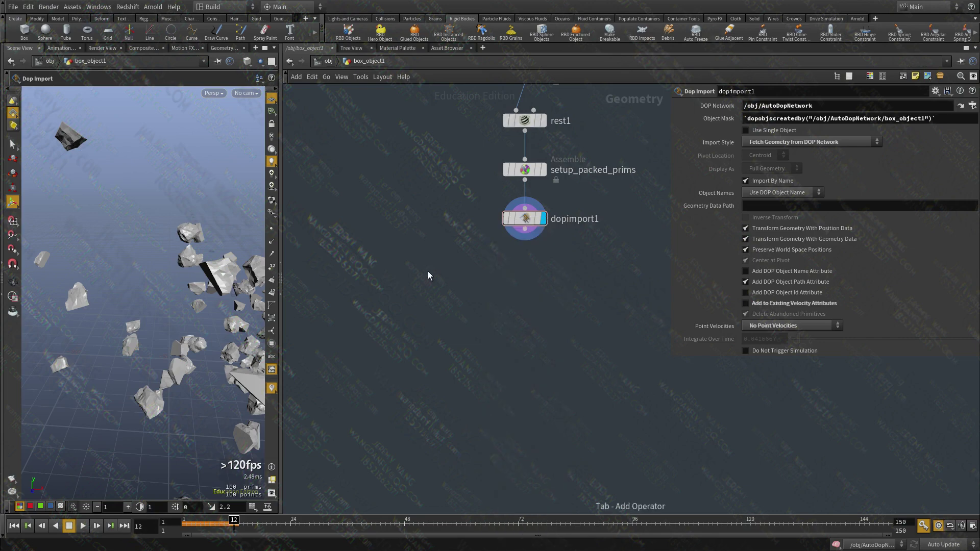
key("Tab")
type("packed")
key("Down")
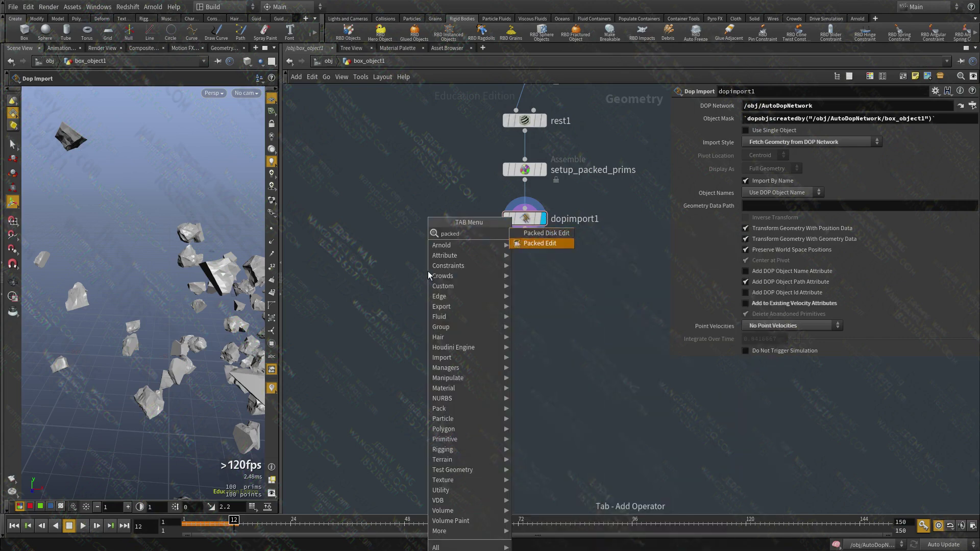
key("Return")
left_click_drag(524, 230, 470, 298)
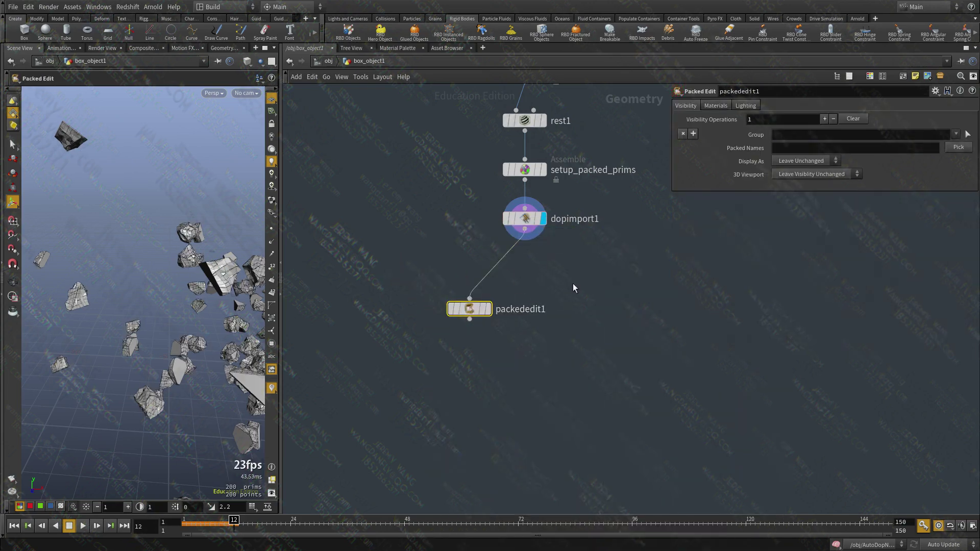
Display packededit1, set its Display As option to Centroid, and line the node up beneath dopimport1
left_click(488, 309)
left_click(815, 174)
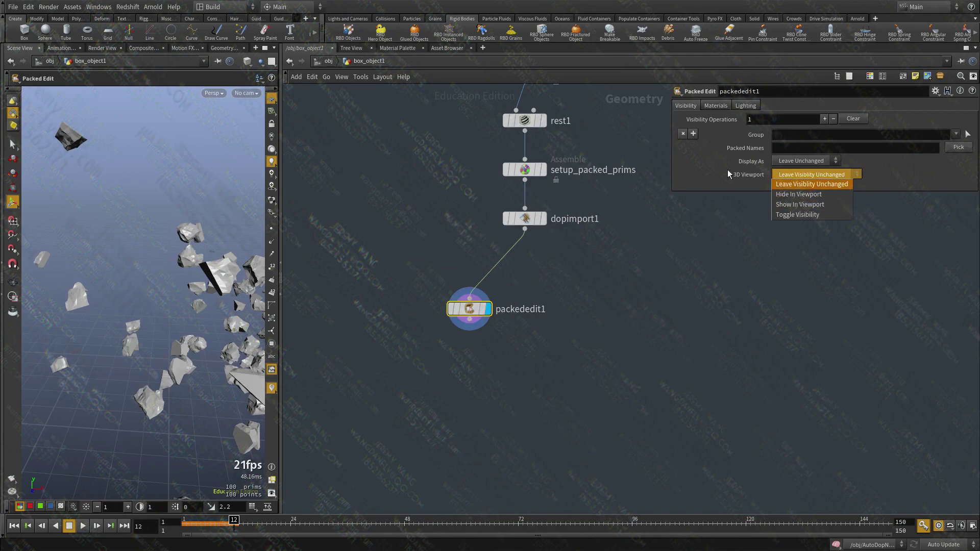
left_click(790, 160)
left_click(797, 216)
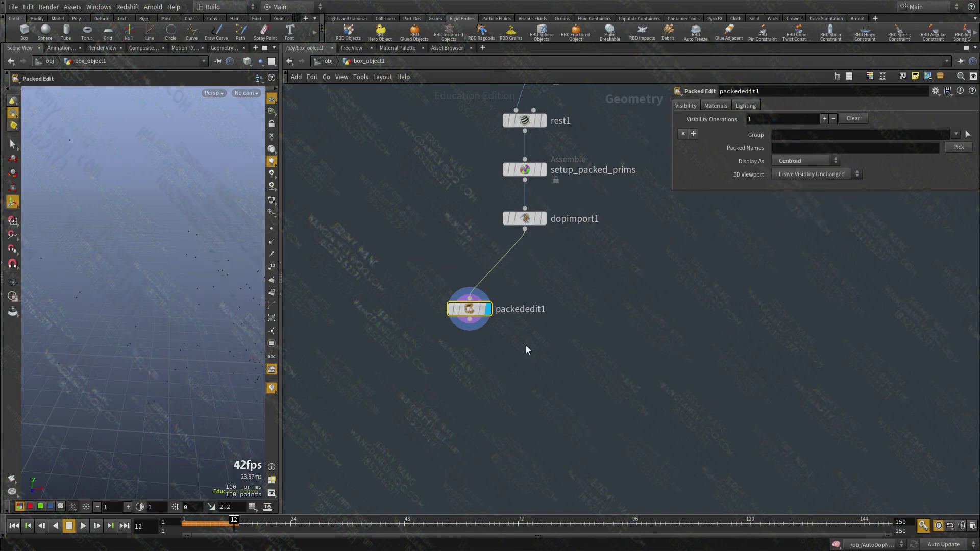
middle_click_drag(525, 345, 548, 371)
left_click_drag(492, 332, 547, 350)
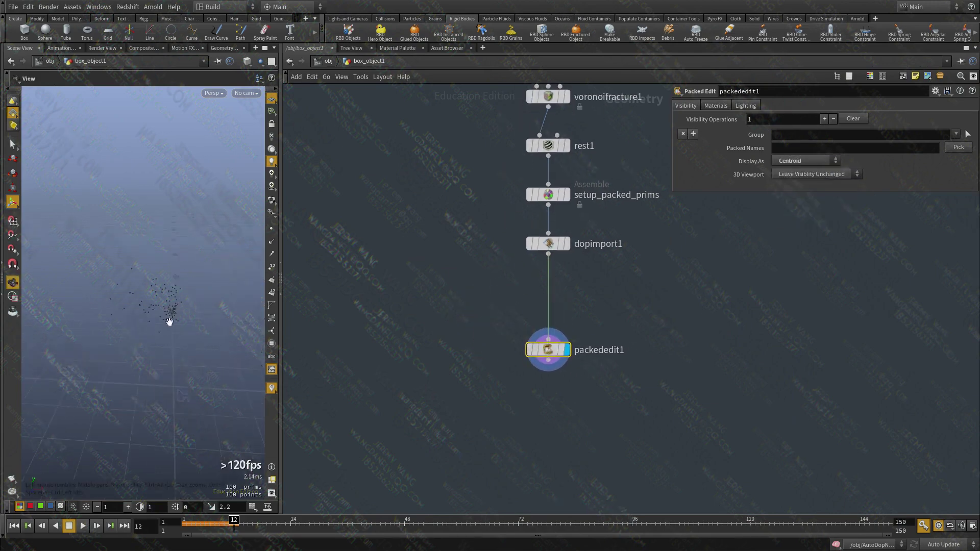
Scrub the animation with the centroid points shown and compare them with dopimport1's fragments in the viewport
scroll(170, 324, "down", 5)
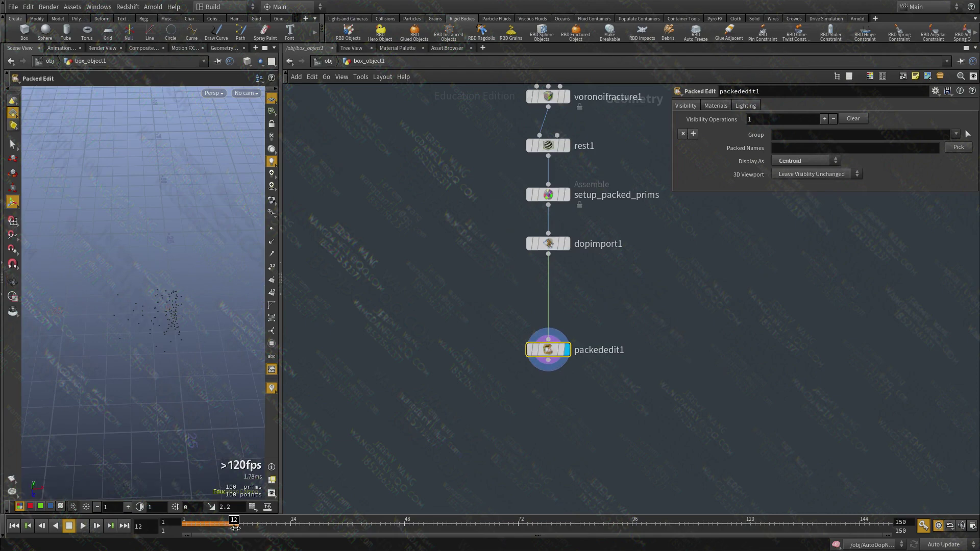
scroll(109, 306, "up", 2)
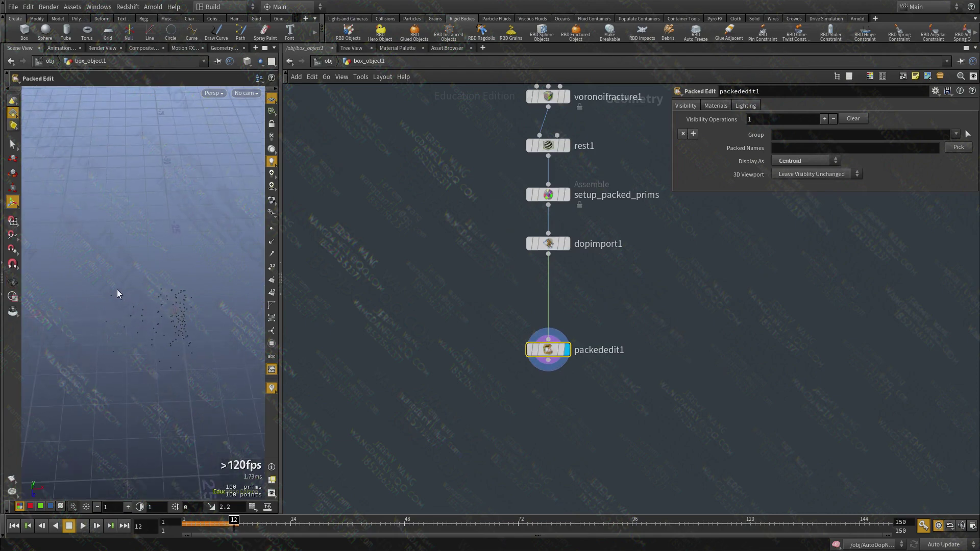
left_click(567, 244)
key("r")
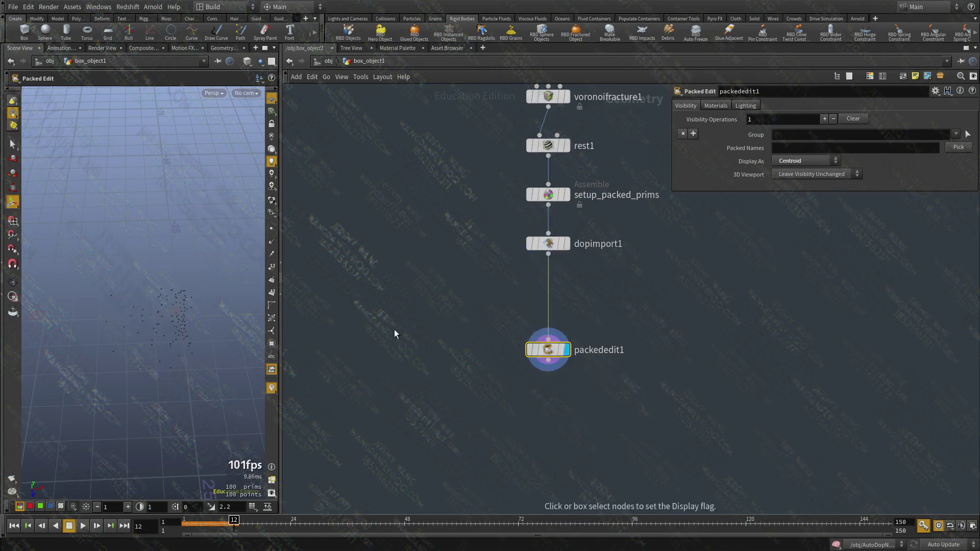
left_click_drag(196, 525, 427, 533)
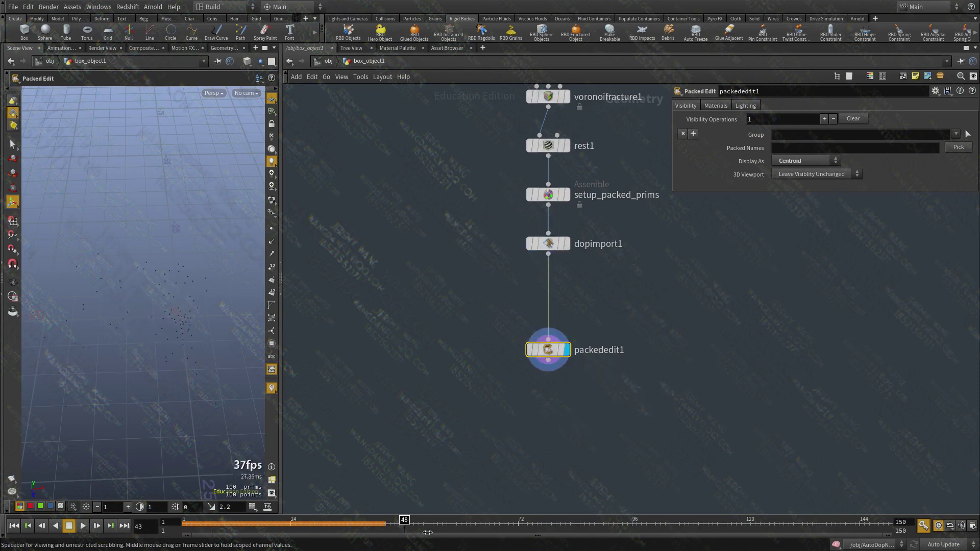
left_click_drag(636, 525, 300, 524)
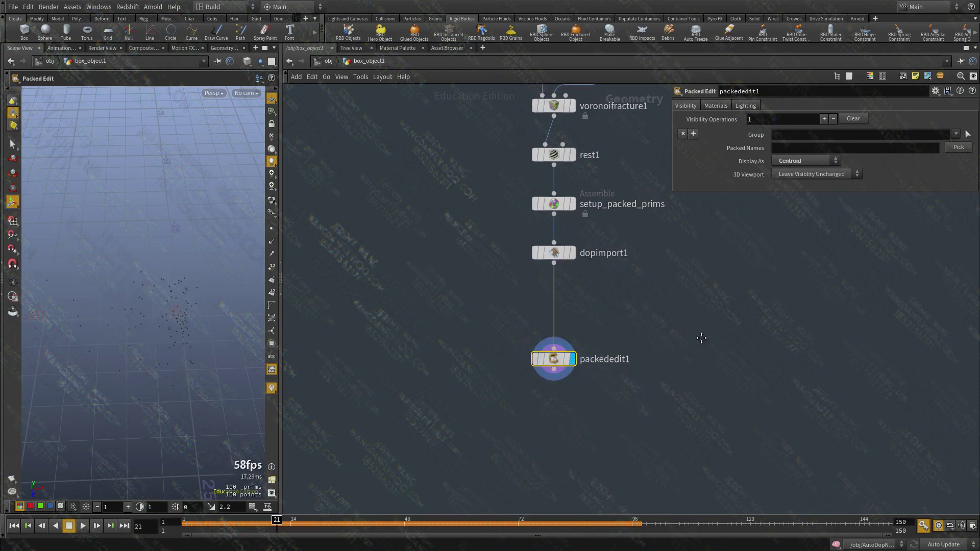
left_click(567, 243)
left_click_drag(154, 286, 104, 281)
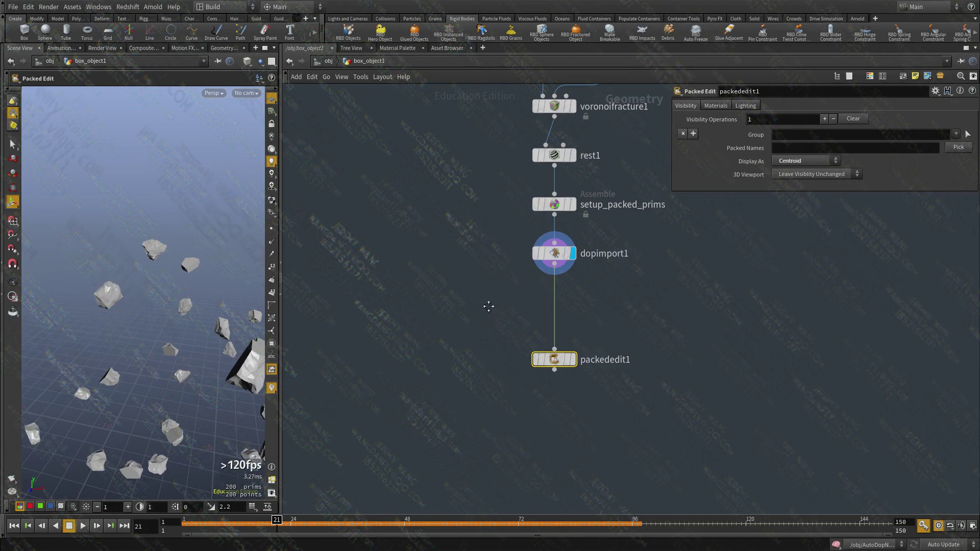
Add a Scatter node fed by voronoifracture1 and show voronoifracture1's fractured box in the viewport
key("Up")
key("Tab")
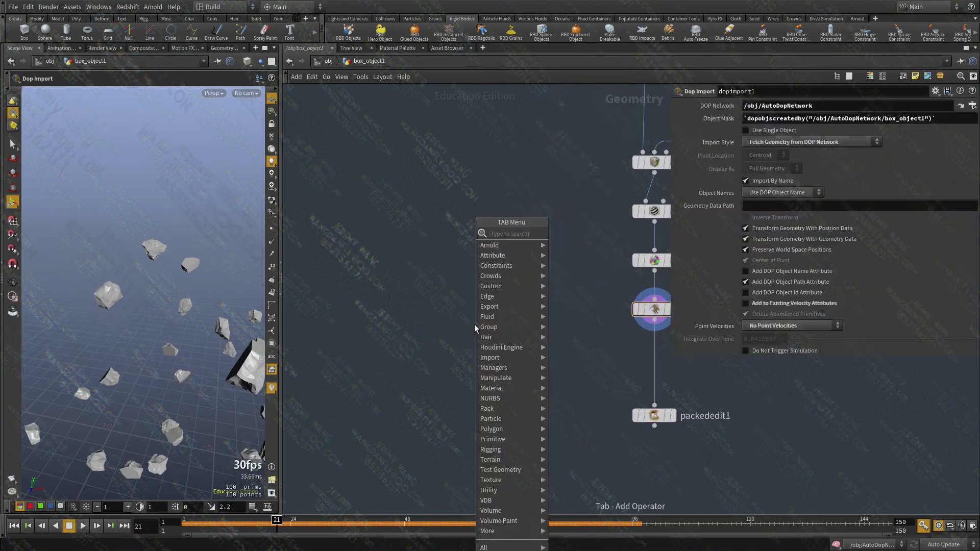
type("null")
key("Return")
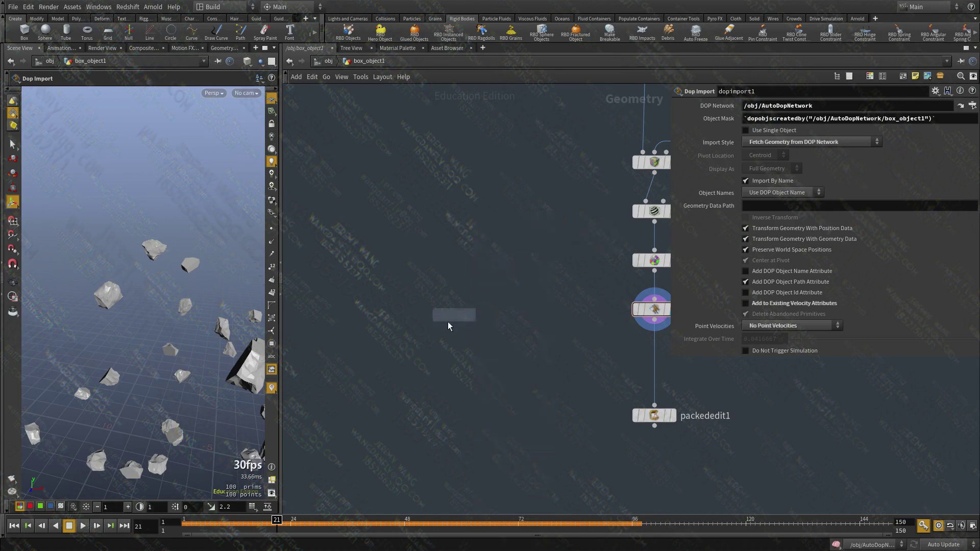
left_click(448, 321)
left_click(528, 253)
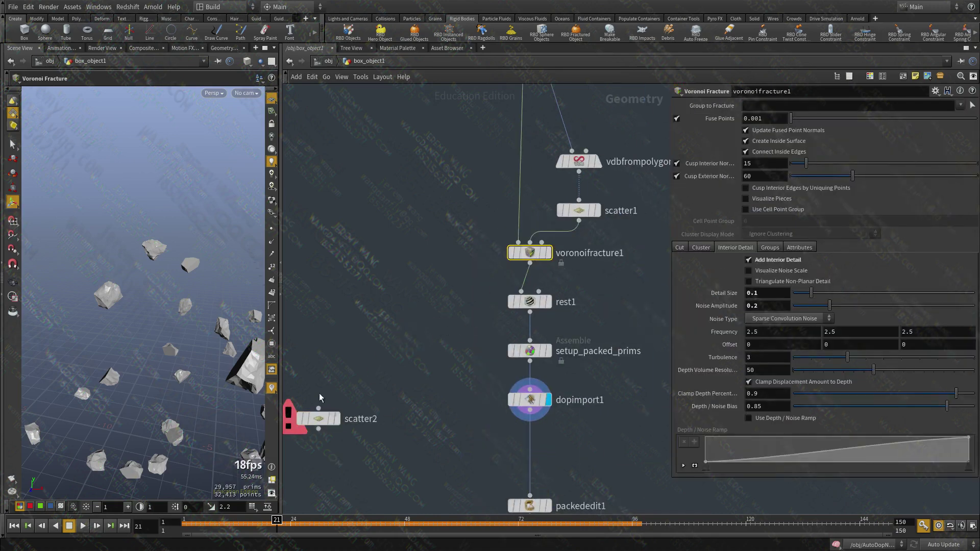
left_click(547, 253)
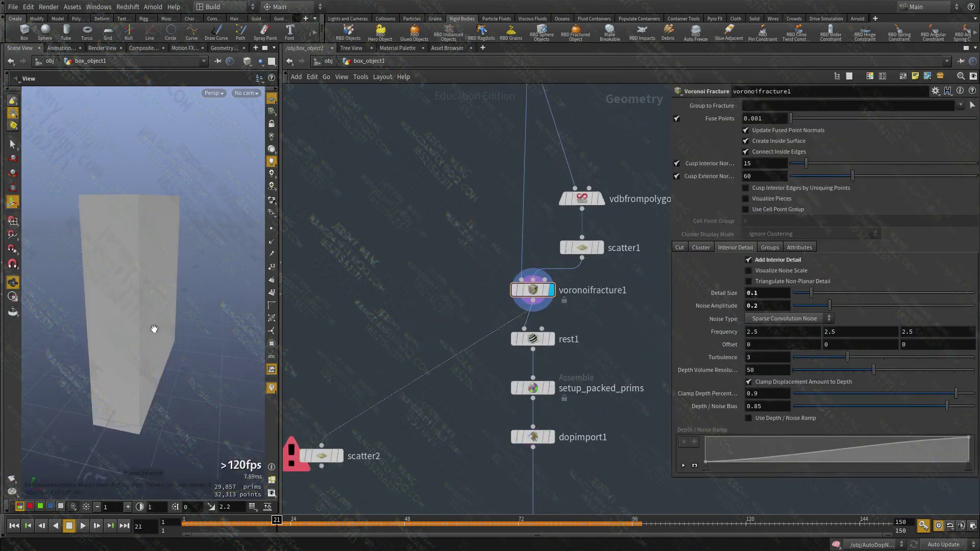
scroll(77, 303, "down", 3)
left_click_drag(77, 304, 151, 306)
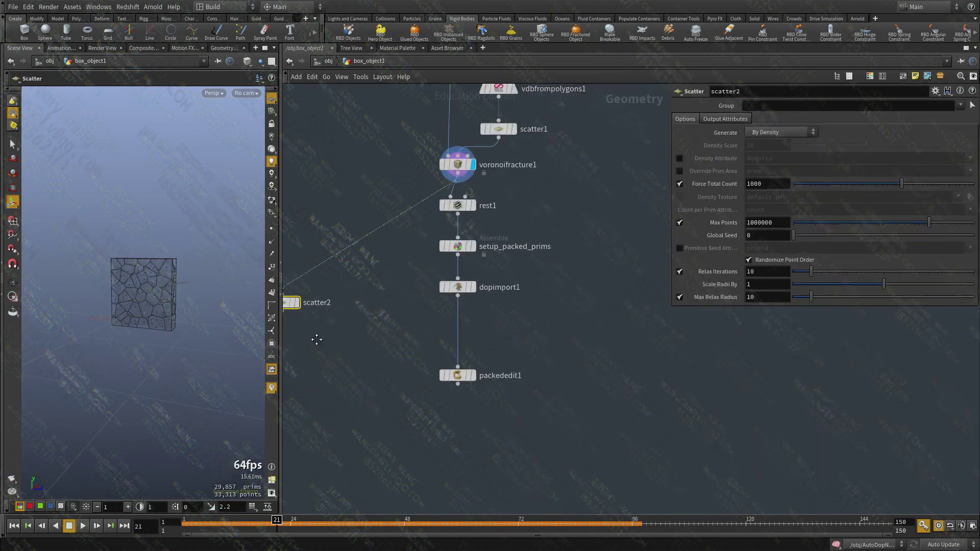
Display packededit1 again and return the animation to frame 1
left_click_drag(545, 352, 372, 418)
scroll(477, 388, "up", 1)
left_click_drag(558, 360, 404, 403)
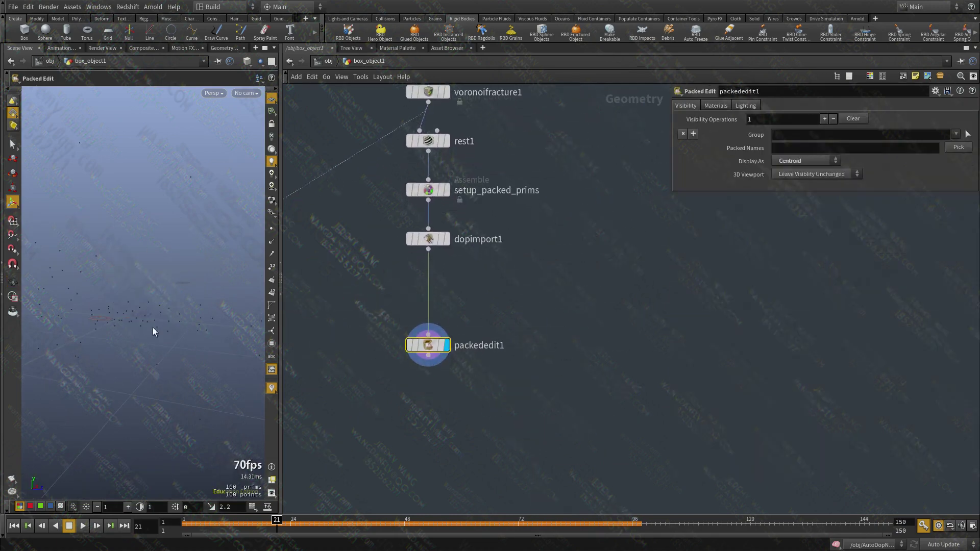
middle_click_drag(497, 320, 510, 344)
key("Escape")
left_click_drag(162, 282, 135, 347)
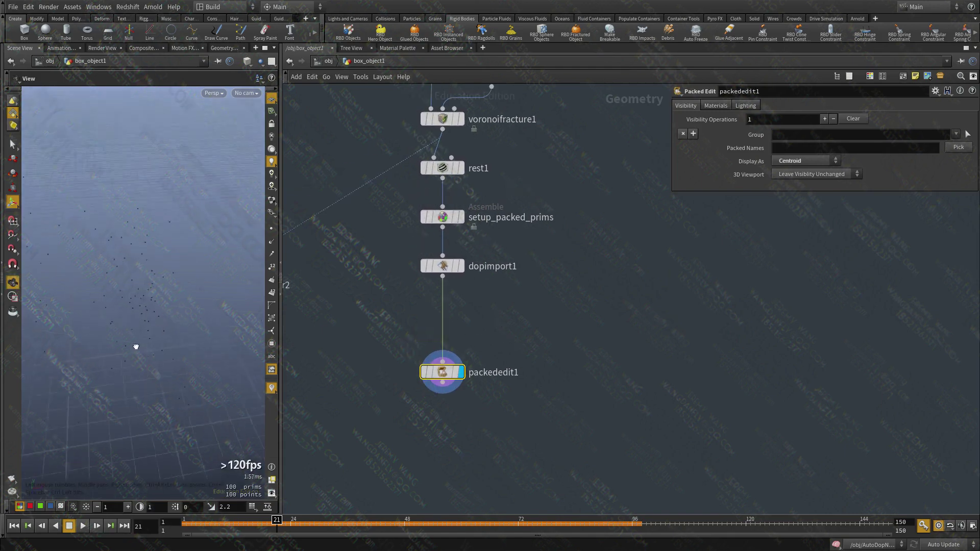
key("Return")
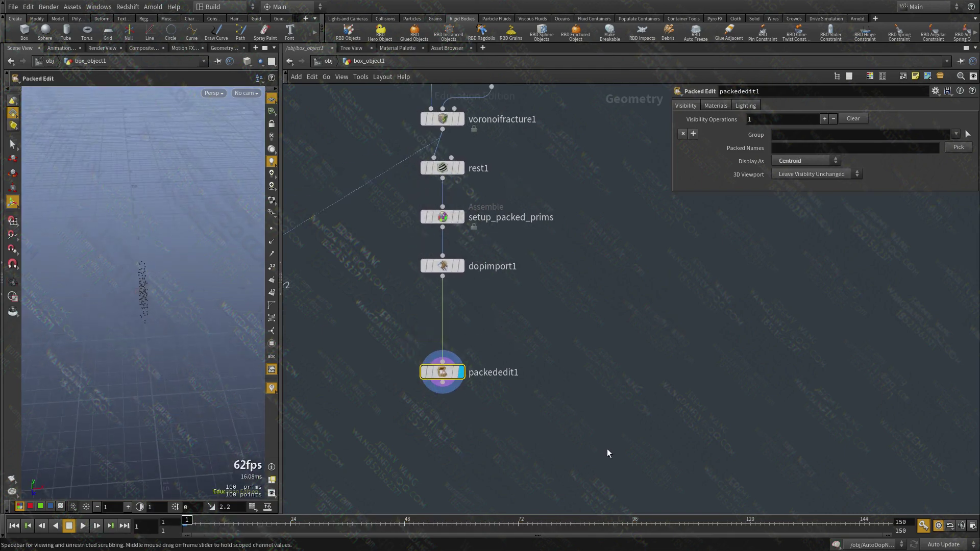
Inspect packededit1's geometry info and compare its centroid points with dopimport1's fractured pieces
scroll(504, 365, "up", 1)
middle_click(427, 378)
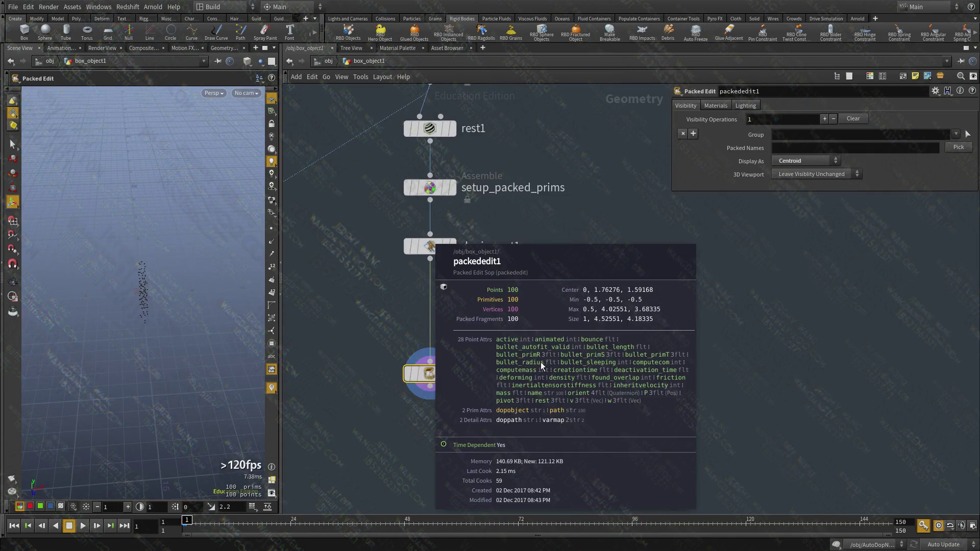
left_click_drag(84, 321, 261, 276)
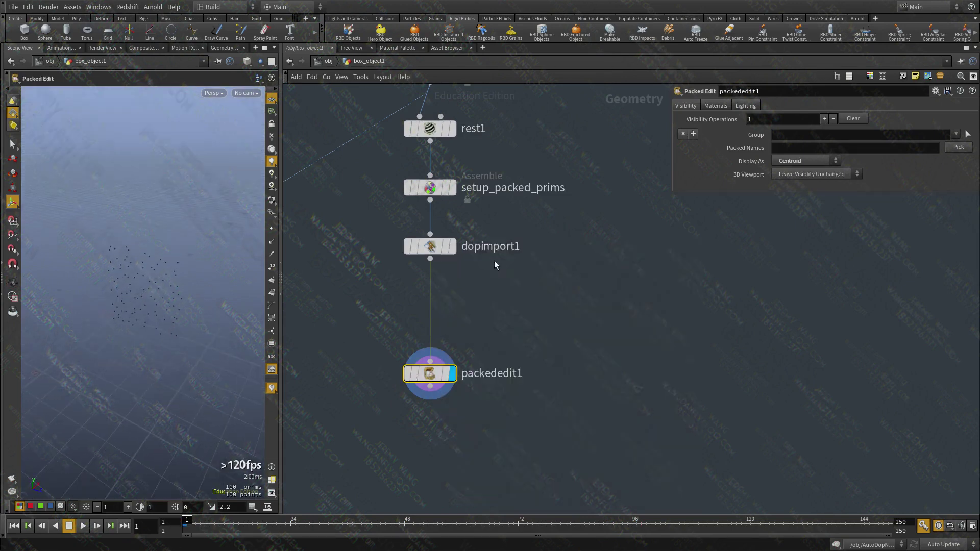
left_click(456, 272)
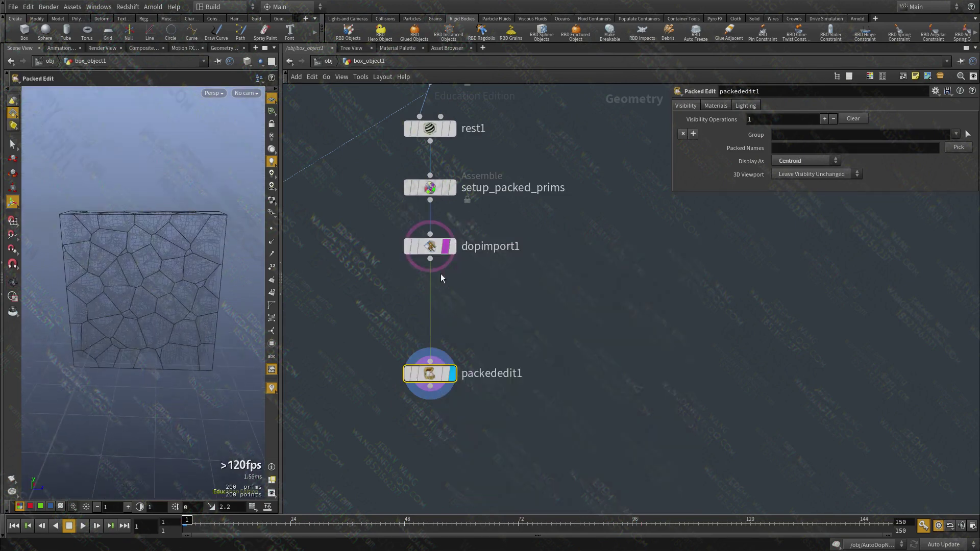
scroll(573, 262, "down", 1)
left_click(459, 187)
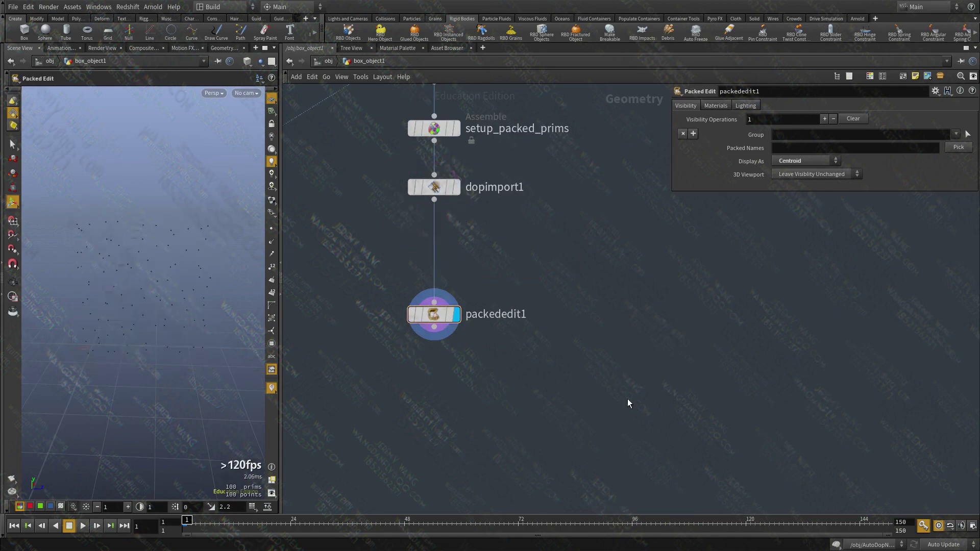
key("Tab")
type("trah")
key("Escape")
key("Tab")
type("t")
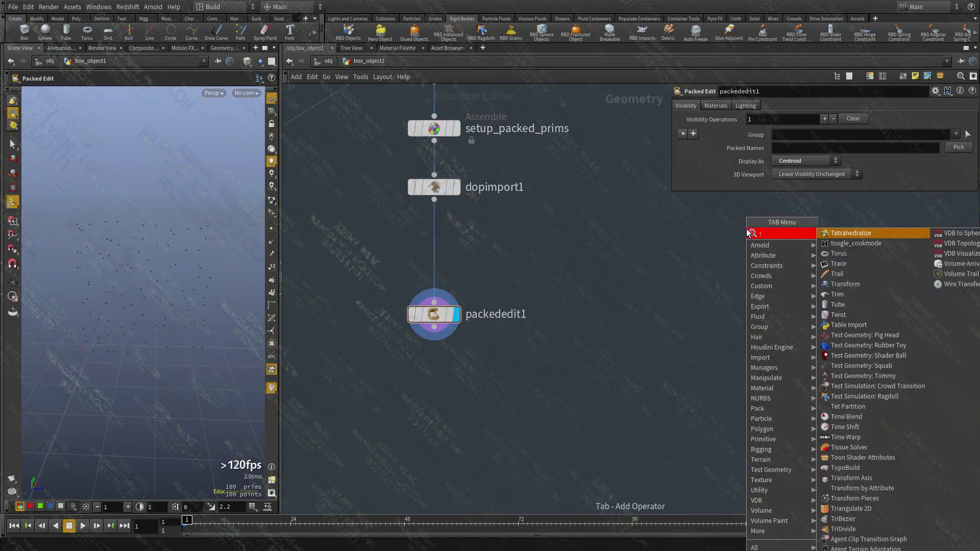
key("Escape")
key("Tab")
type("transfer")
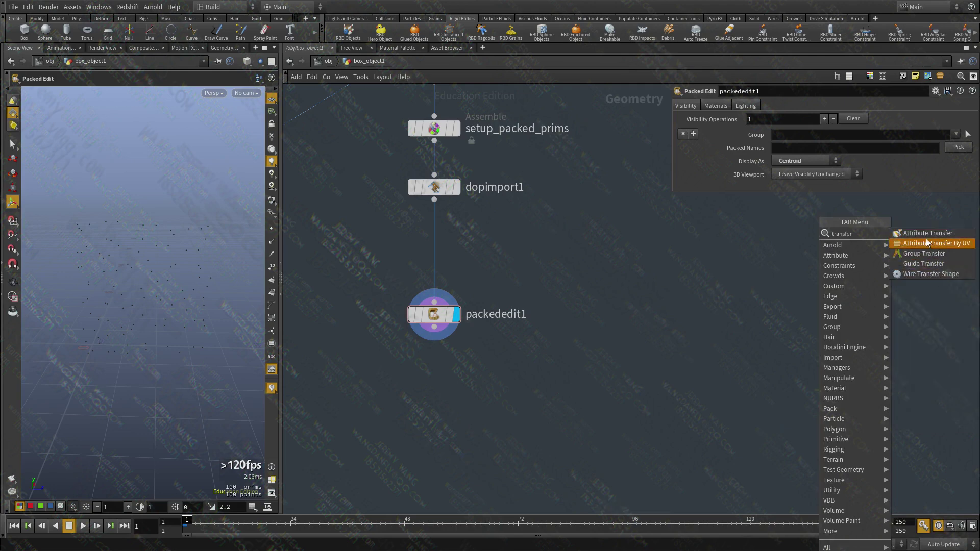
key("Escape")
Add a Transform Pieces node beside packededit1
key("Tab")
type("transf")
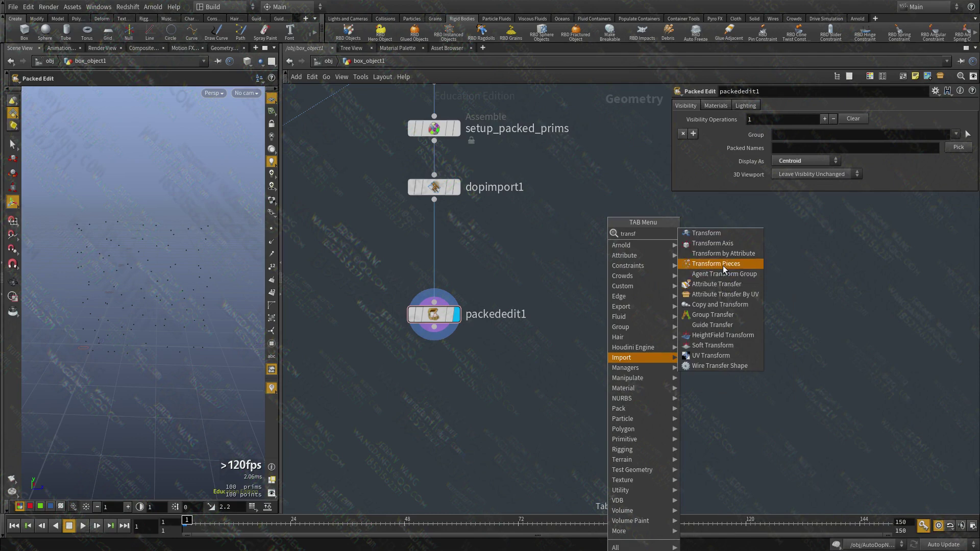
left_click(725, 264)
left_click(560, 328)
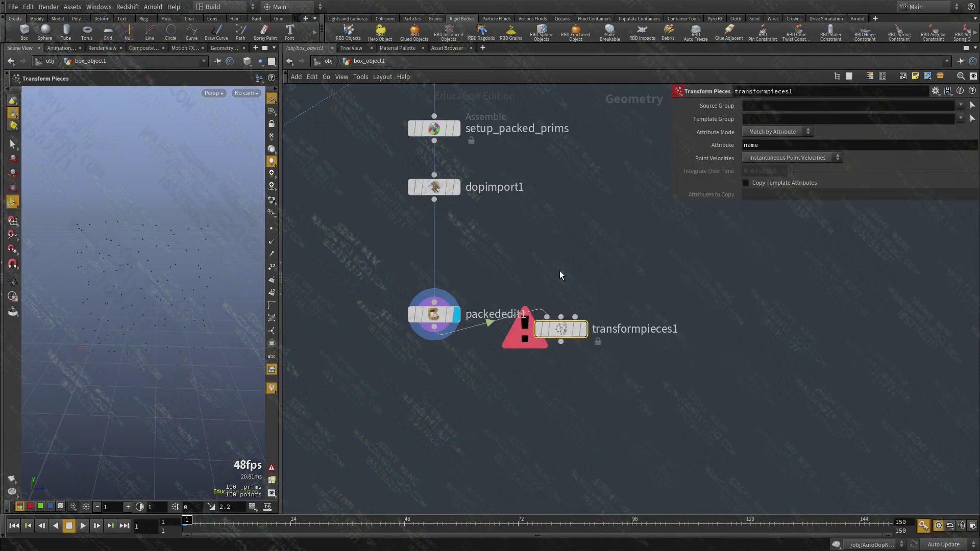
Wire rest1 into transformpieces1's first input and packededit1 into its second input, and place the node below packededit1
middle_click_drag(559, 271, 547, 399)
left_click(548, 444)
scroll(474, 193, "down", 4)
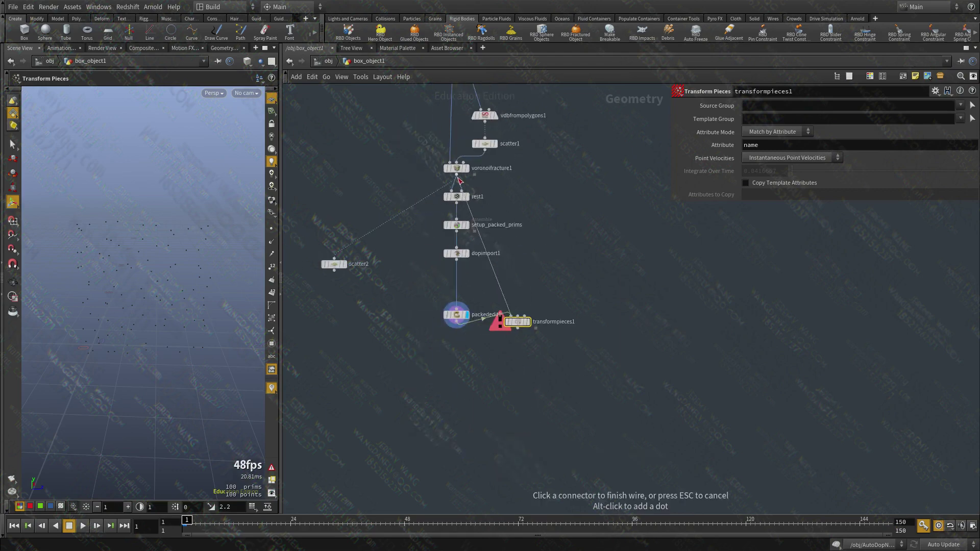
left_click(456, 202)
scroll(521, 306, "up", 3)
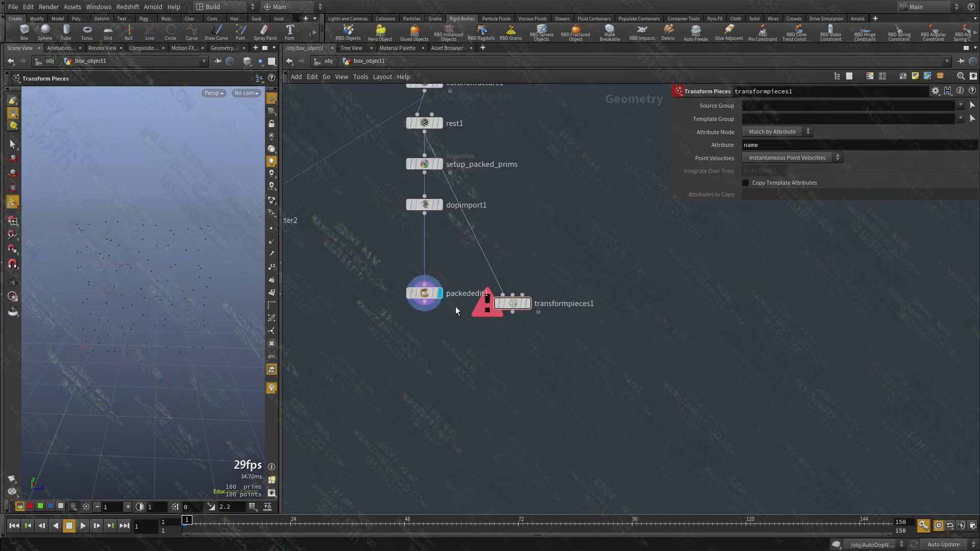
left_click(513, 295)
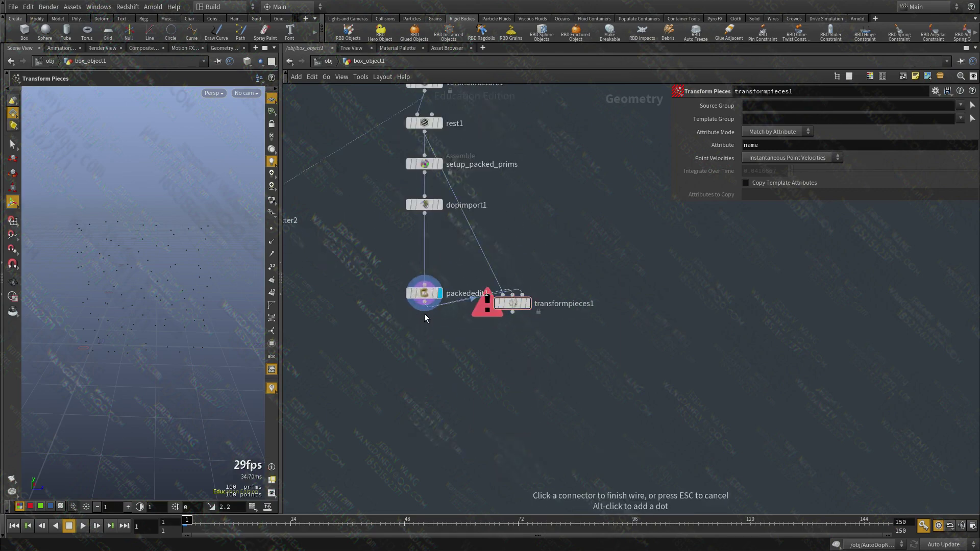
left_click(424, 305)
left_click_drag(515, 305, 480, 388)
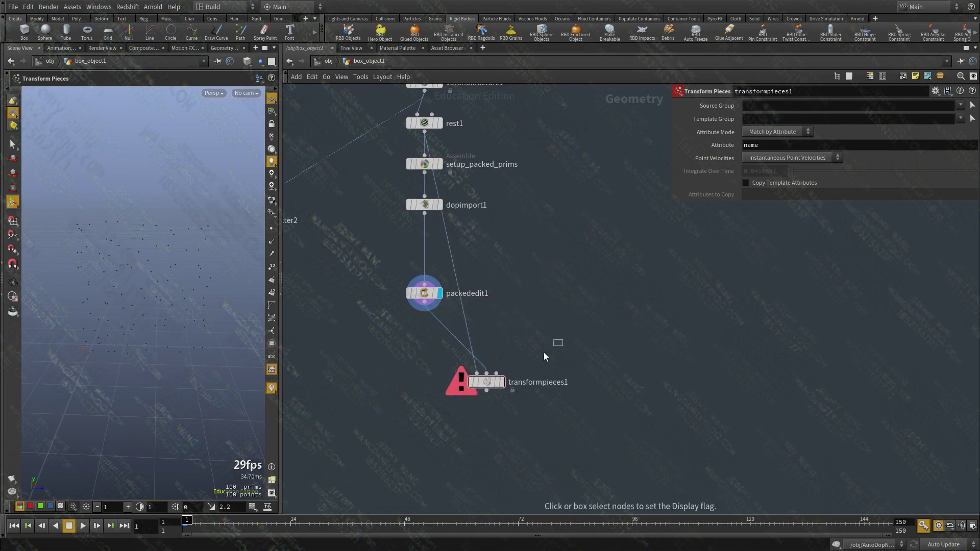
Compare voronoifracture1's geometry with transformpieces1, leave transformpieces1 displayed, and advance the animation to frame 12
left_click(498, 381)
left_click(458, 188)
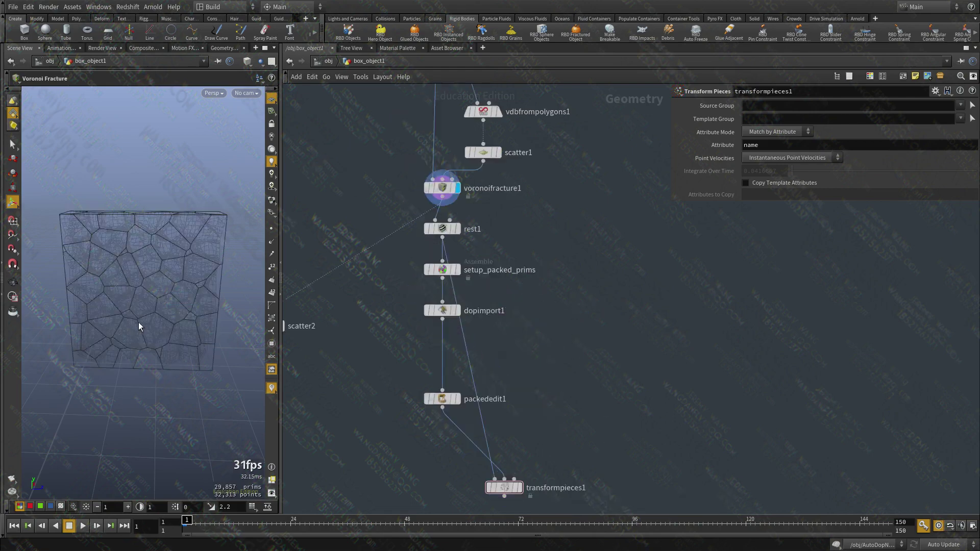
middle_click_drag(577, 462, 575, 354)
left_click(517, 380)
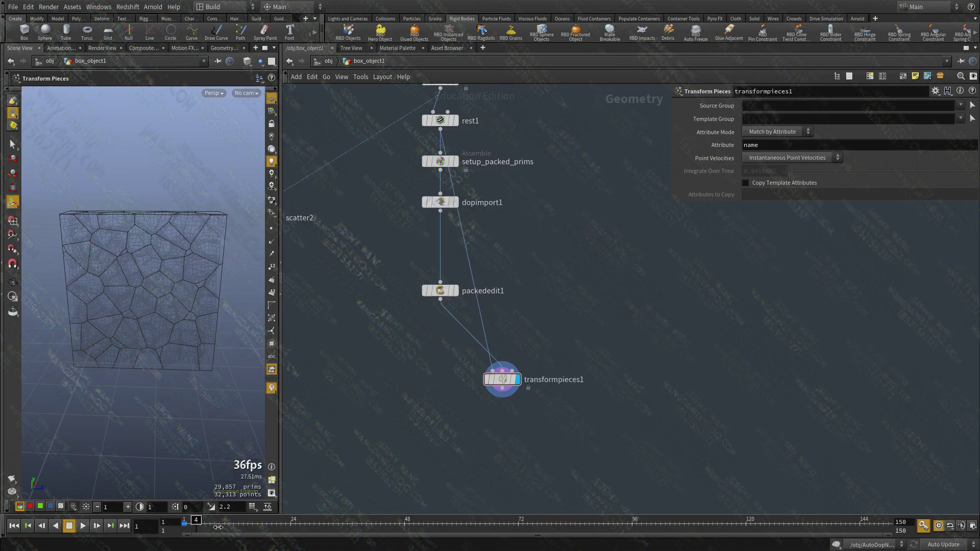
left_click_drag(218, 527, 233, 527)
key("Escape")
right_click_drag(212, 324, 90, 347)
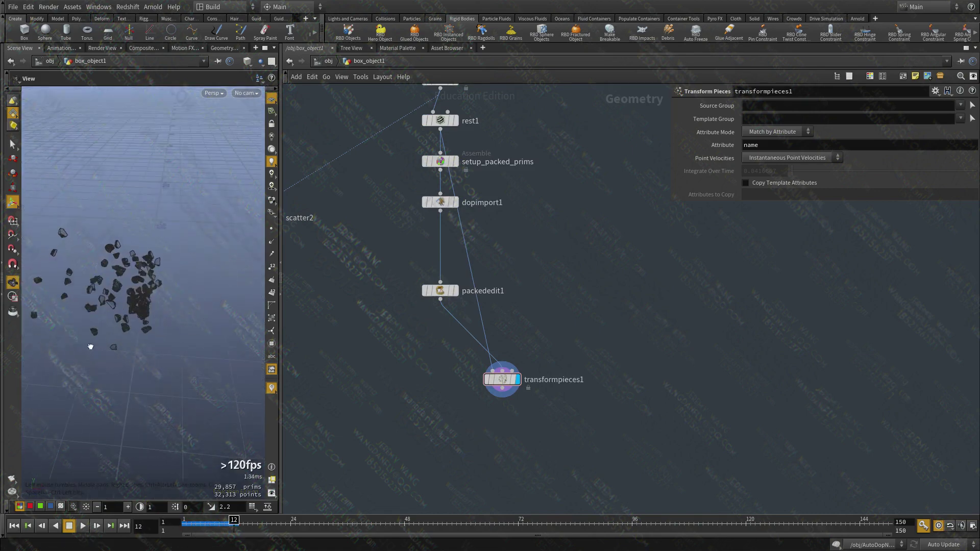
Inspect transformpieces1's geometry info and move the node to the other side of the packededit1 branch
middle_click_drag(595, 319, 605, 332)
middle_click_drag(527, 206, 520, 253)
middle_click(503, 438)
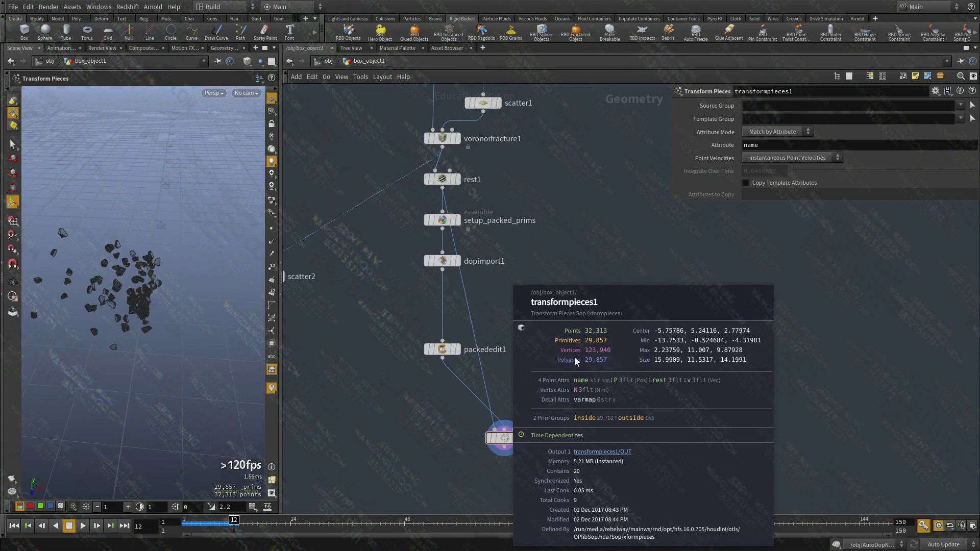
middle_click_drag(576, 361, 625, 363)
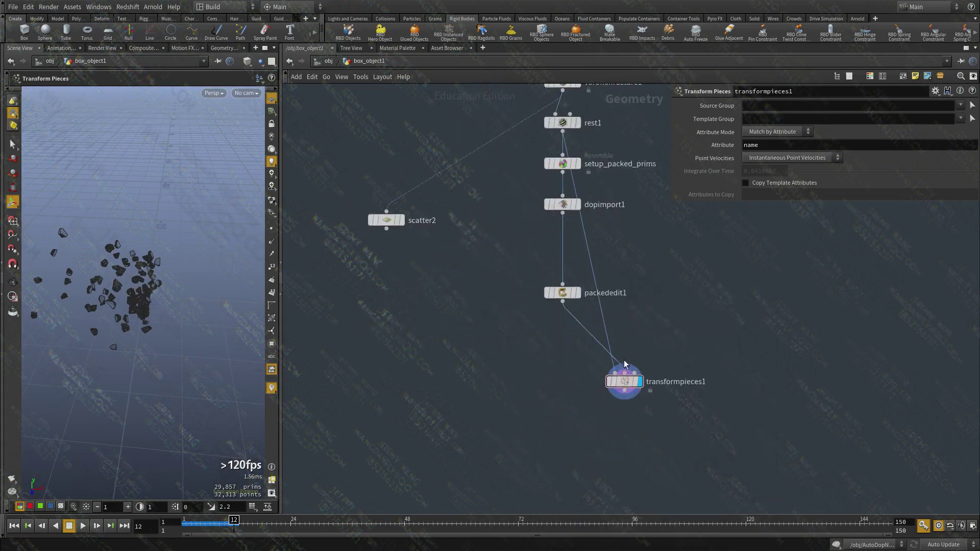
left_click_drag(624, 378, 477, 364)
Inspect rest1's geometry info to compare its points and attributes with those of transformpieces1
middle_click_drag(529, 281, 498, 414)
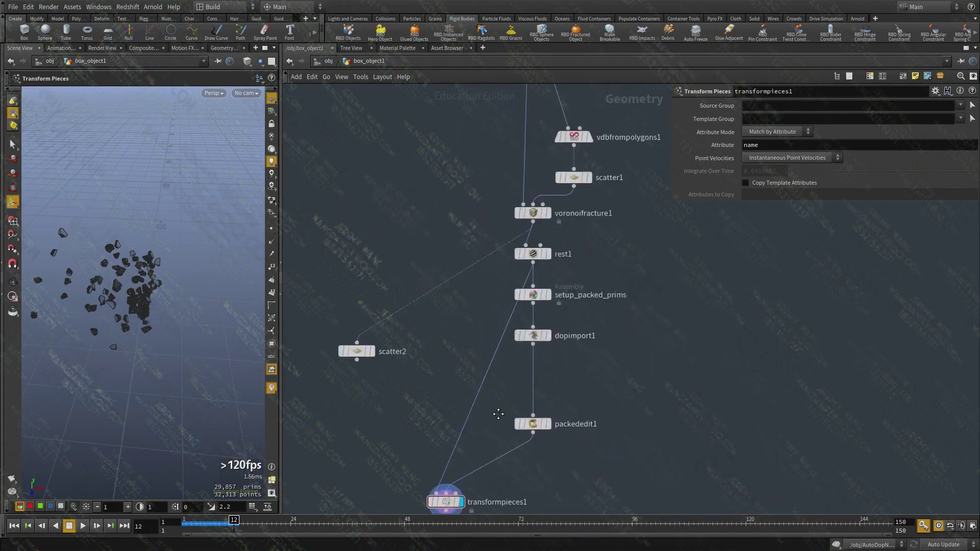
scroll(559, 238, "up", 3)
middle_click(521, 265)
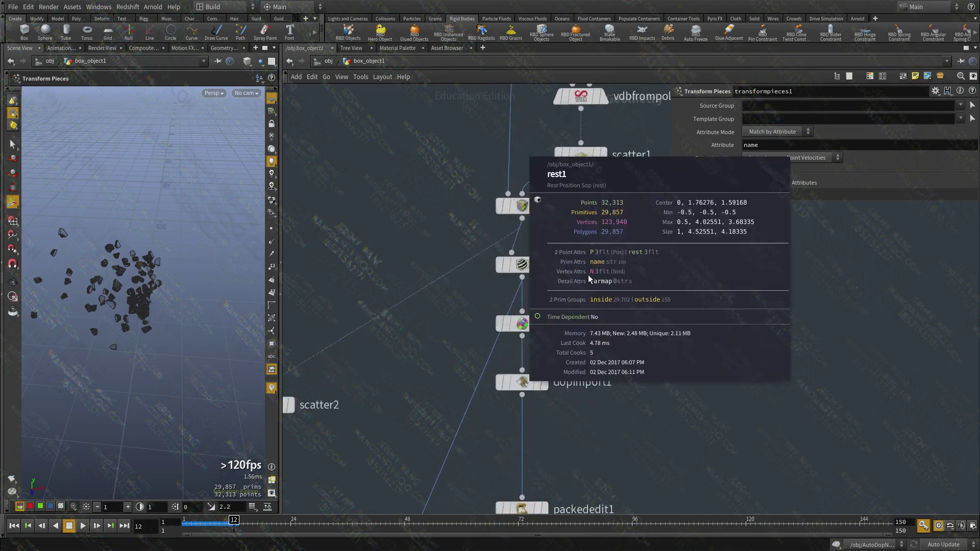
scroll(619, 285, "down", 3)
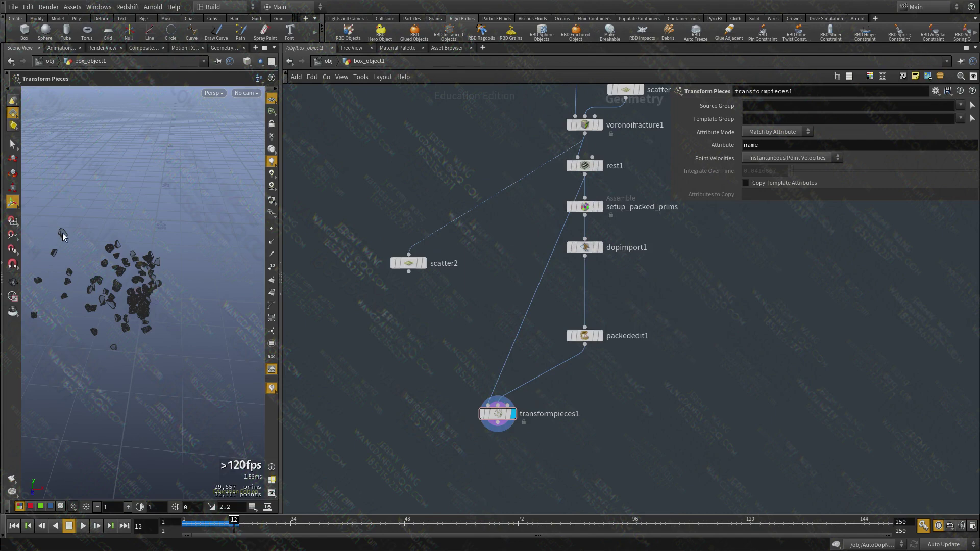
middle_click_drag(500, 396, 538, 414)
scroll(539, 415, "down", 1)
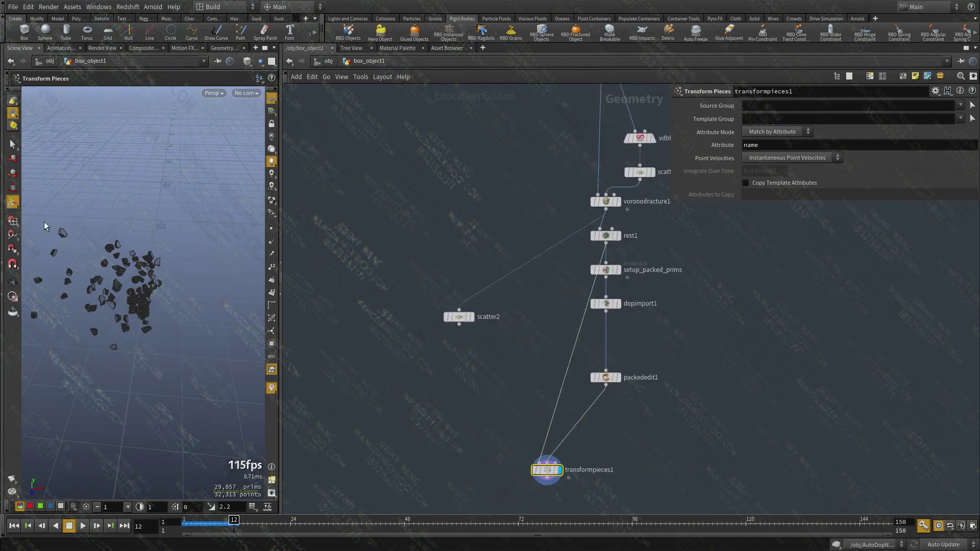
Display scatter2, turn off its Relax Iterations and set Force Total Count to 100000
left_click(483, 309)
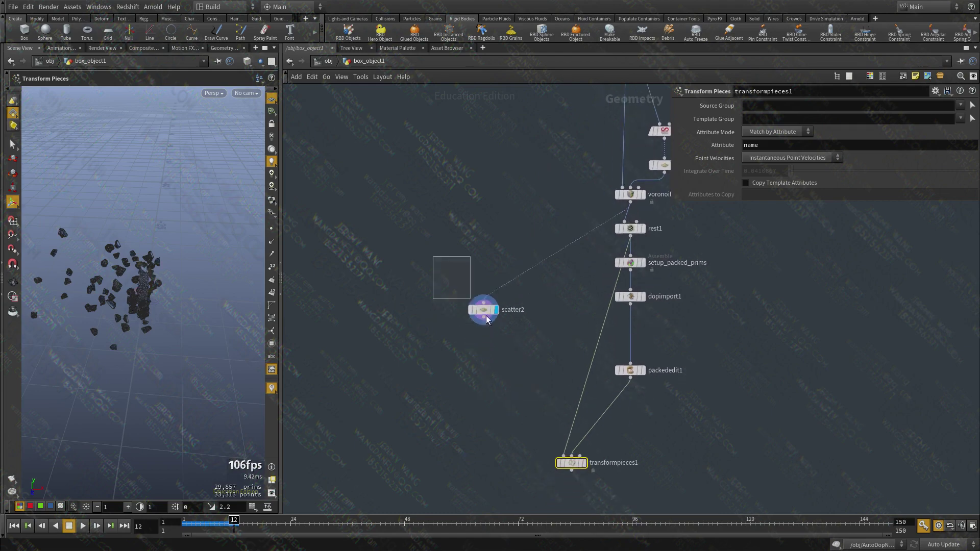
left_click_drag(197, 302, 153, 306)
middle_click_drag(681, 262, 644, 296)
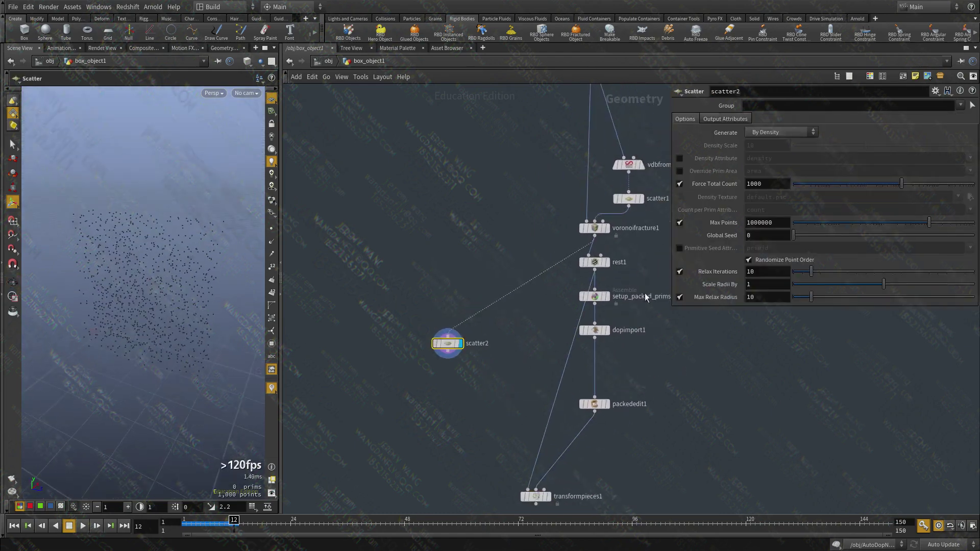
left_click(680, 271)
middle_click_drag(624, 261, 595, 283)
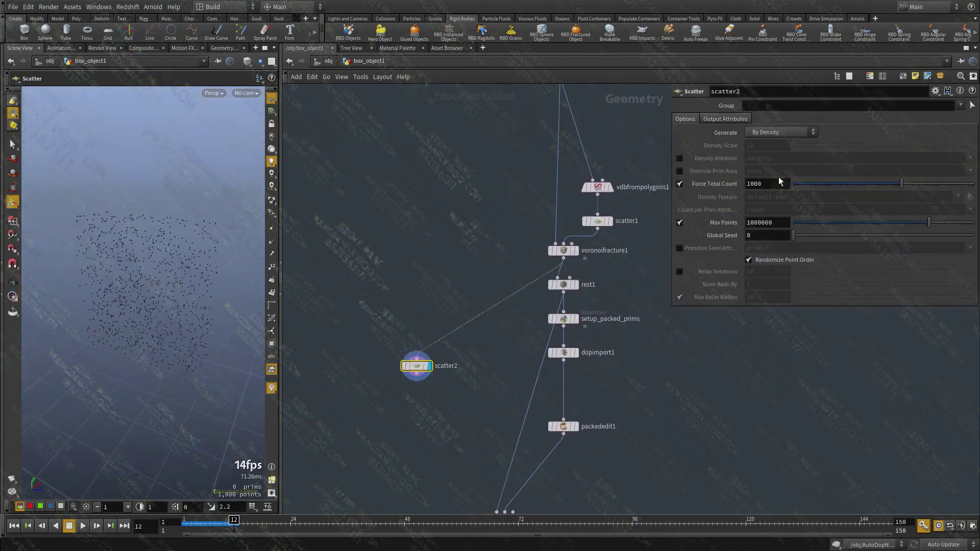
key("Return")
Wire scatter2 into transformpieces1's first input and display transformpieces1 below scatter2 at frame 11
middle_click_drag(430, 425, 441, 192)
left_click_drag(502, 280, 423, 137)
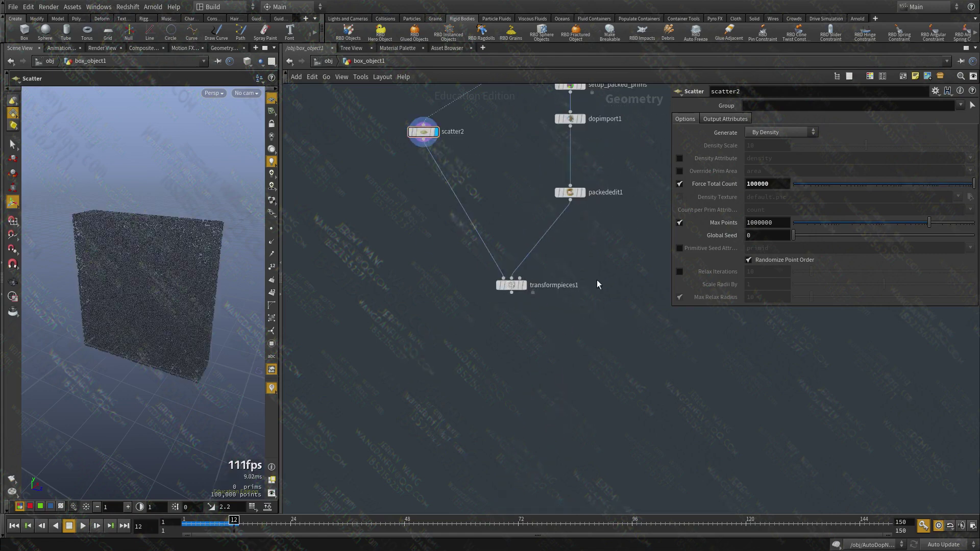
left_click(523, 284)
left_click_drag(509, 283, 422, 285)
key("Escape")
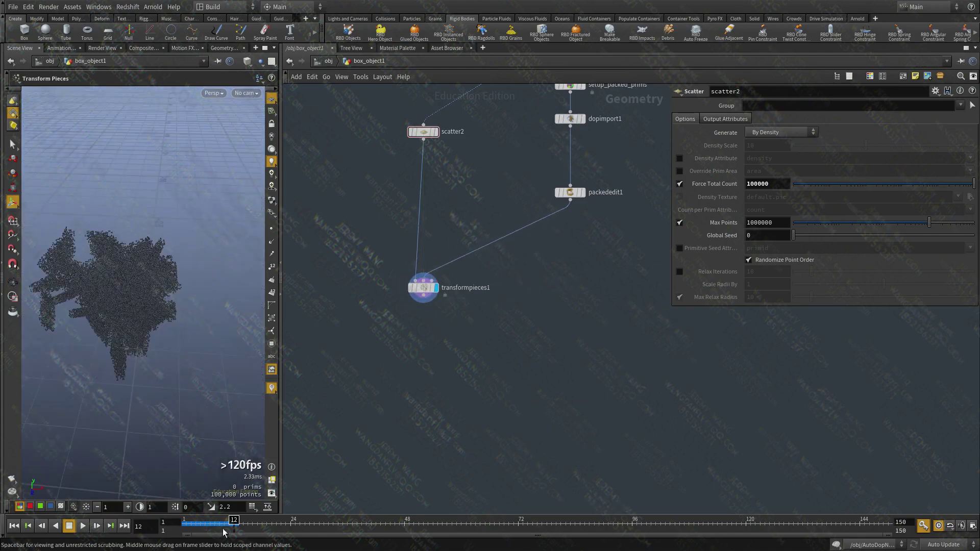
mouse_move(224, 525)
left_mouse_down()
mouse_move(193, 525)
mouse_move(263, 526)
mouse_move(196, 526)
mouse_move(229, 526)
left_mouse_up()
Inspect the geometry info of scatter2 and voronoifracture1 to compare where the name attribute exists
scroll(496, 173, "up", 2)
middle_click(398, 246)
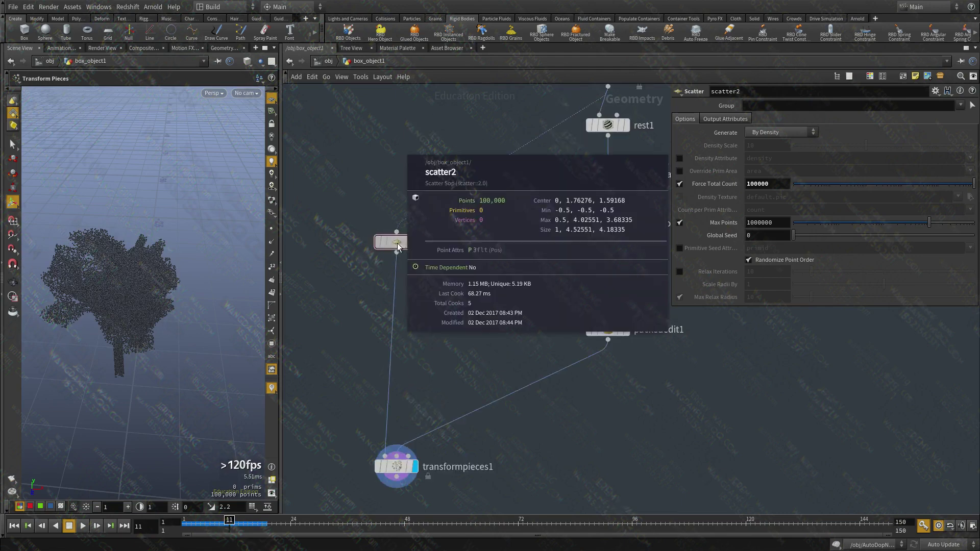
scroll(515, 260, "down", 2)
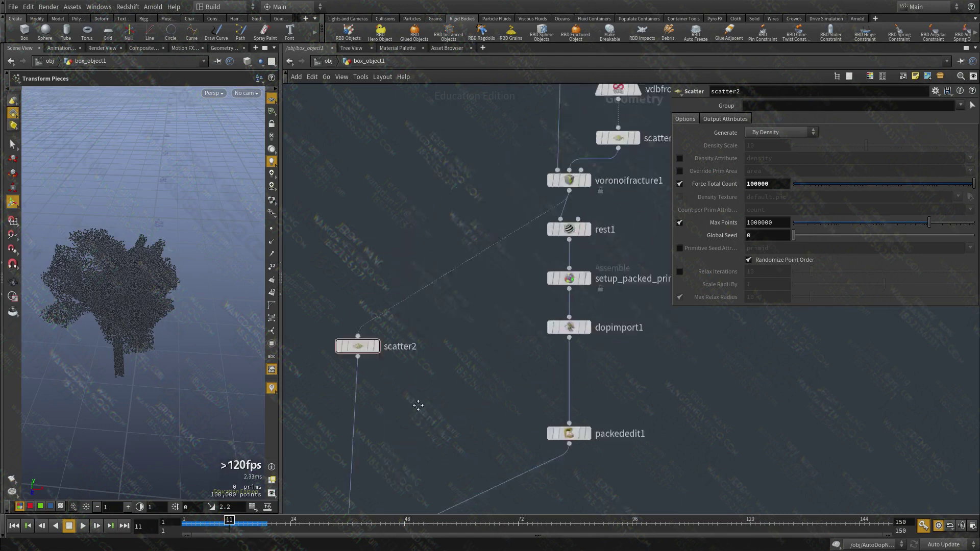
scroll(561, 240, "up", 3)
middle_click(533, 235)
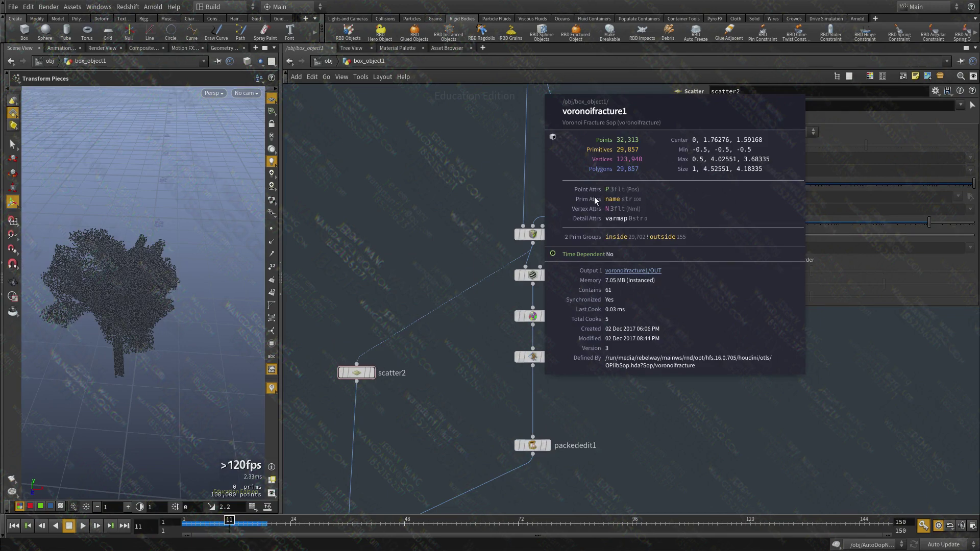
Insert an Attribute Promote node between voronoifracture1 and scatter2
key("Tab")
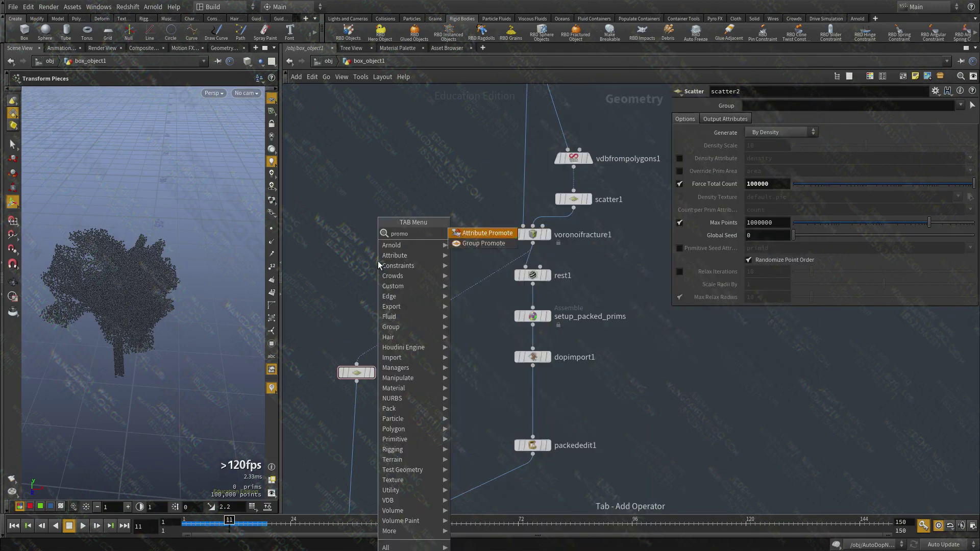
key("Return")
left_click(377, 262)
left_click_drag(378, 261, 427, 316)
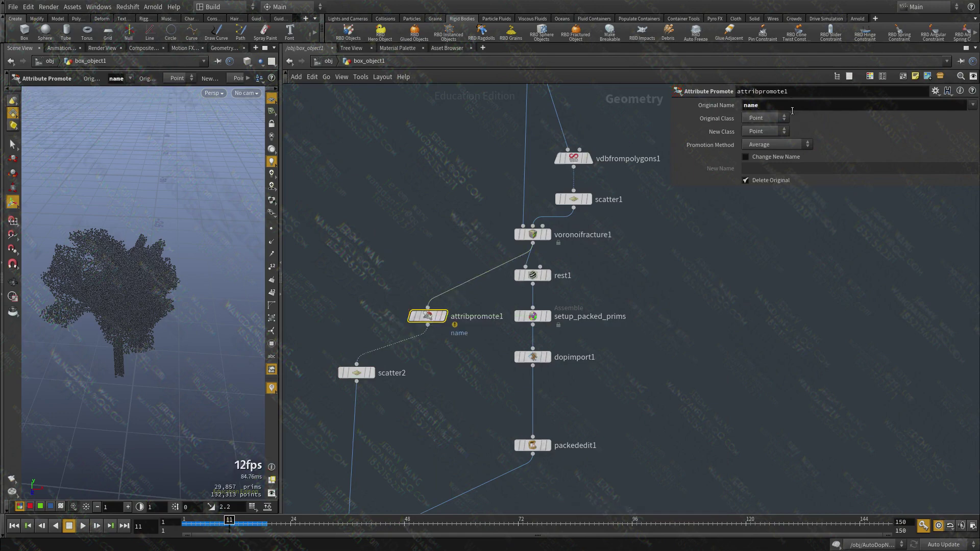
Set attribpromote1 to promote the name attribute from Primitive to Point and align the node above scatter2
left_click(763, 118)
left_click(766, 141)
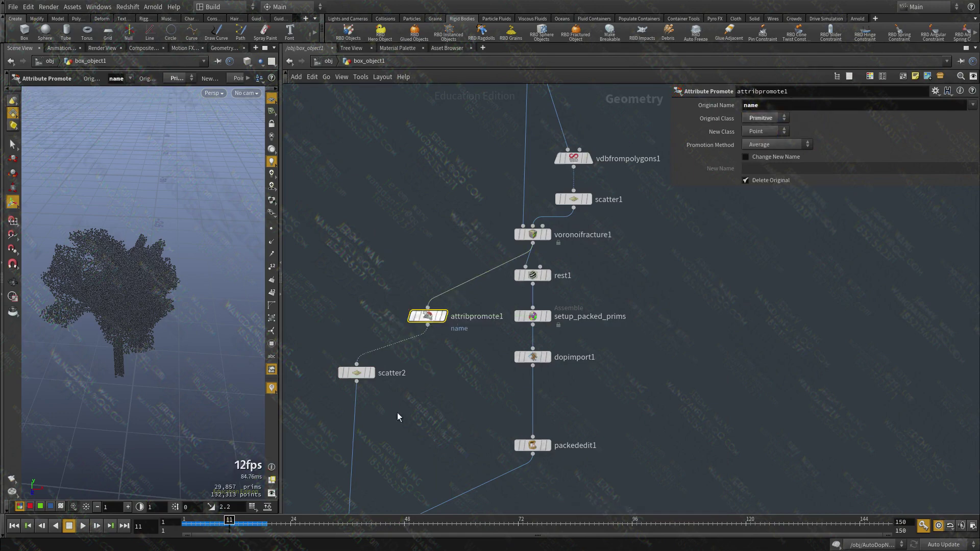
middle_click_drag(432, 315, 483, 276)
left_click_drag(483, 276, 411, 294)
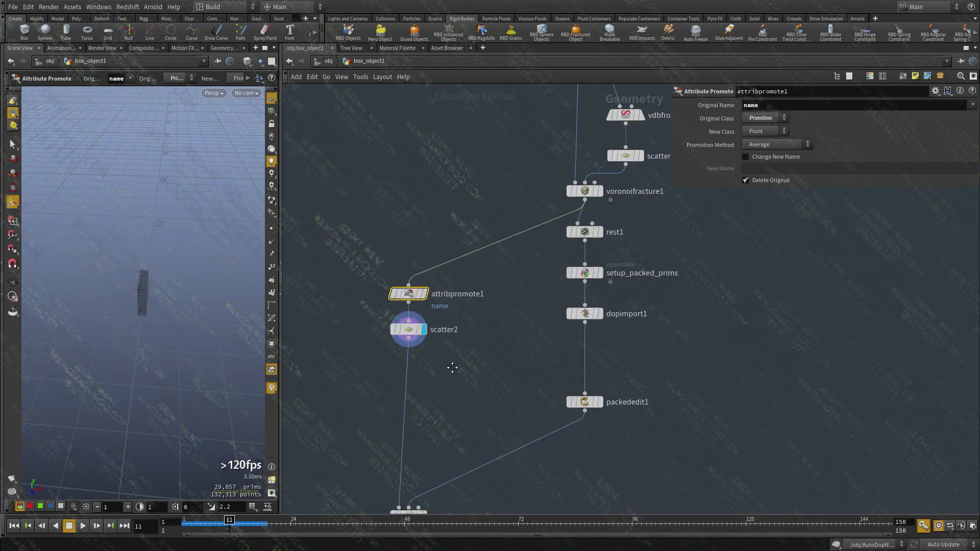
Display scatter2 briefly, switch the display to transformpieces1, and advance the animation to frame 51
middle_click_drag(409, 340, 418, 262)
middle_click(418, 261)
left_click(433, 444)
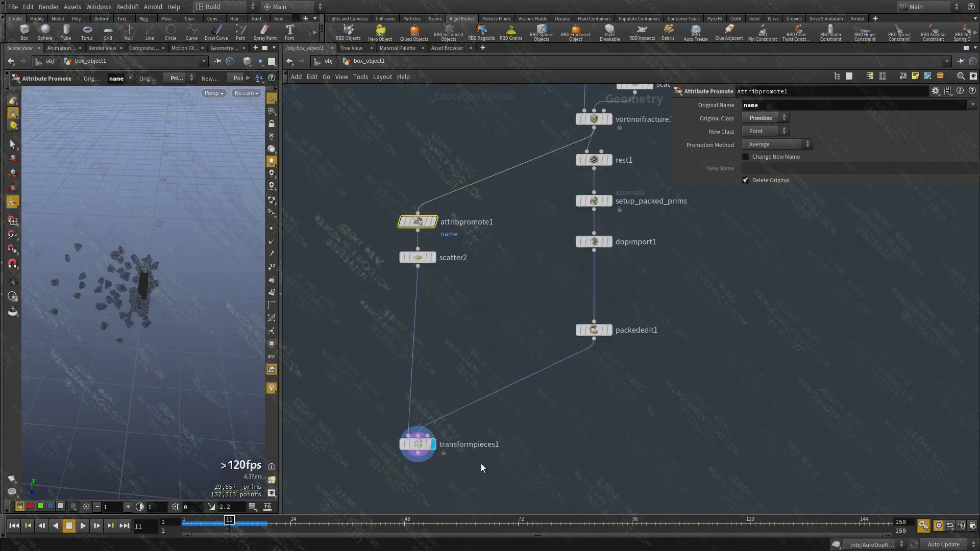
middle_click_drag(481, 516, 486, 461)
left_click_drag(495, 466, 351, 346)
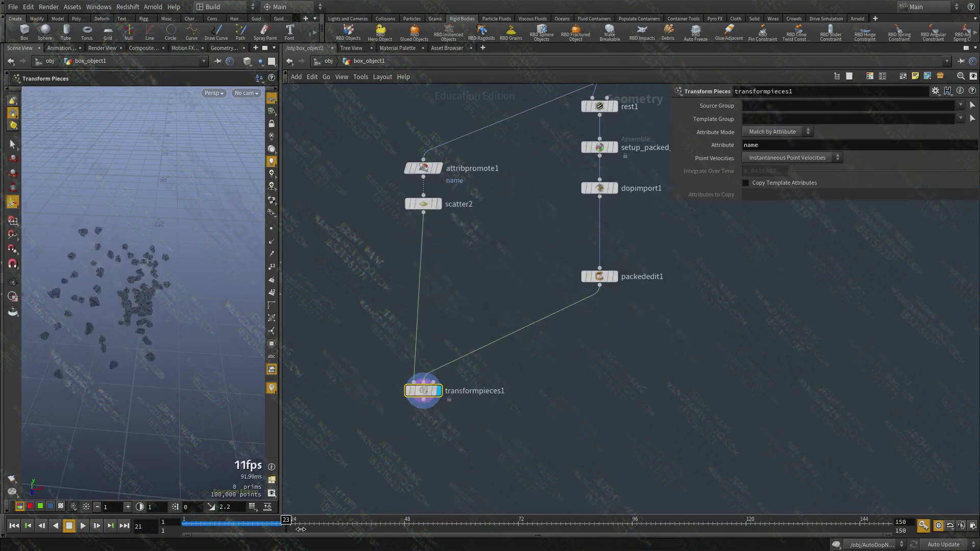
key("Escape")
Examine the moving point pieces up close while scrubbing back, and return the animation to frame 1
scroll(119, 285, "up", 10)
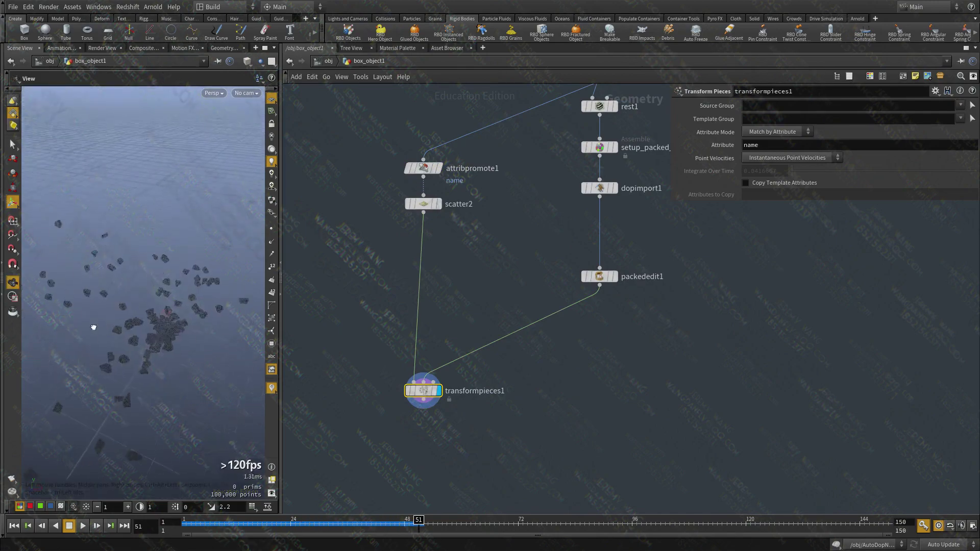
scroll(153, 323, "down", 4)
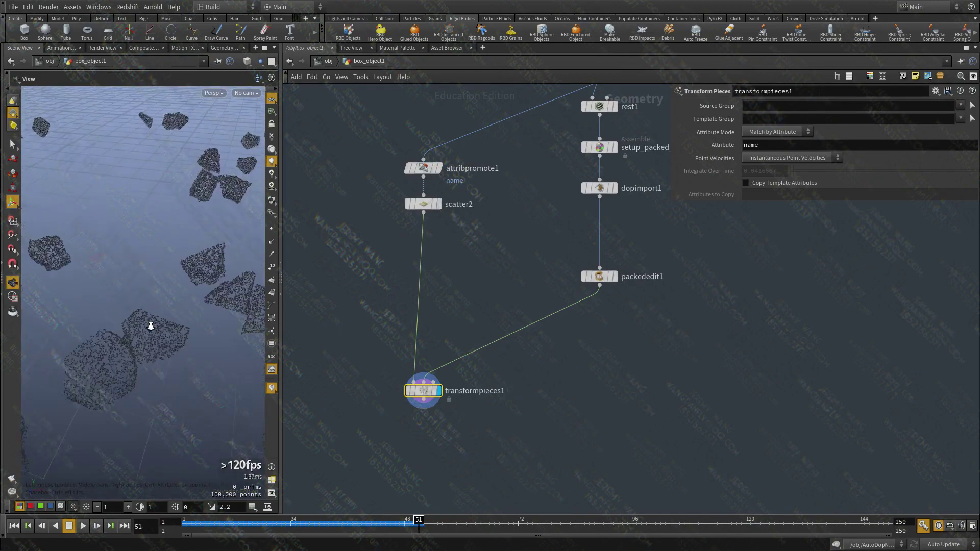
key("Return")
left_click(399, 523)
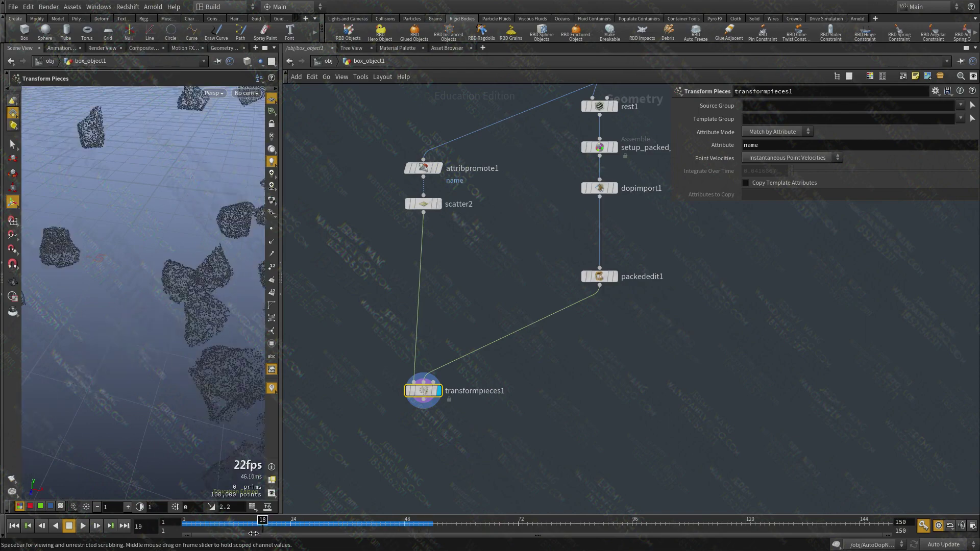
key("ctrl+Up")
middle_click_drag(455, 481, 494, 367)
key("Tab")
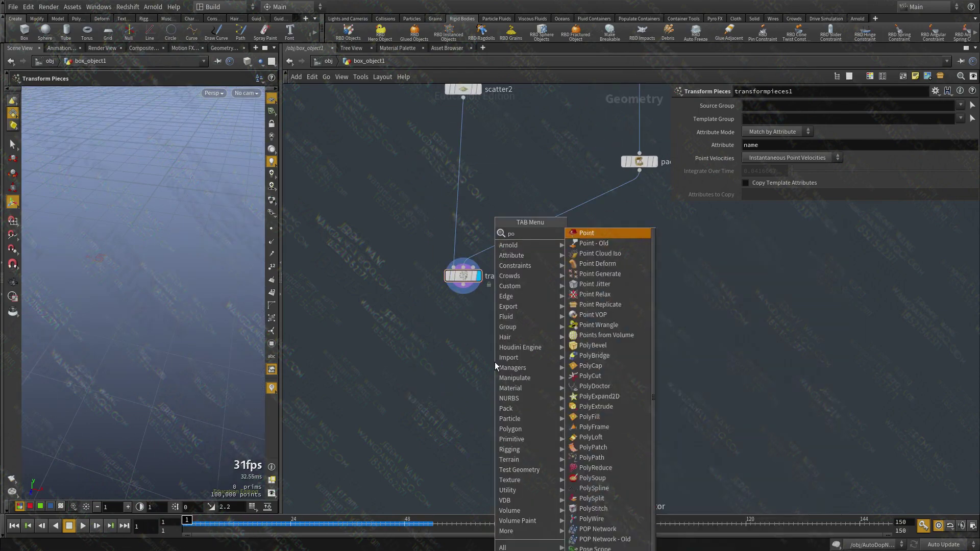
key("Escape")
Scrub through transformpieces1's animation, view the scattered pieces from a wider angle, and stop at frame 29
key("Up")
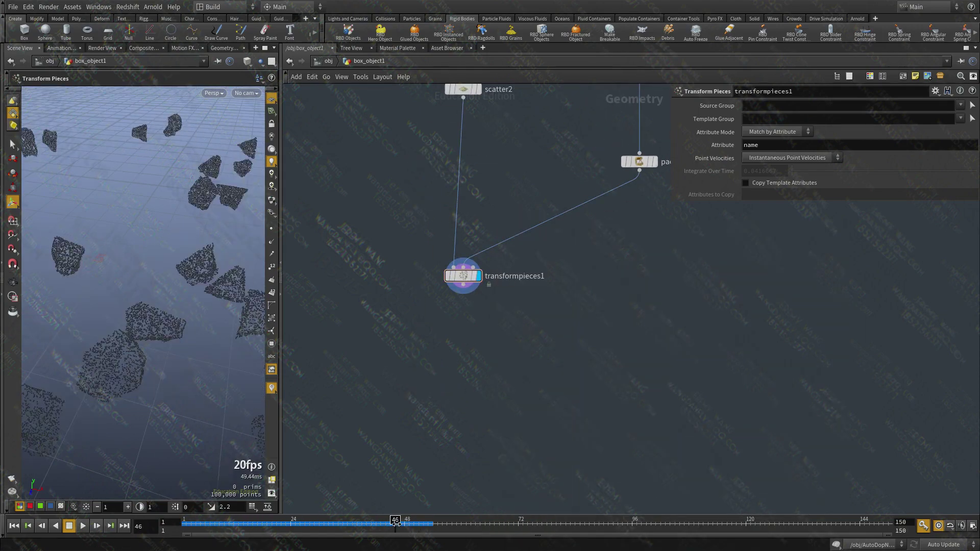
key("Escape")
left_click_drag(124, 306, 92, 313)
key("Return")
mouse_move(229, 520)
left_mouse_down()
mouse_move(204, 521)
mouse_move(301, 521)
mouse_move(315, 533)
left_mouse_up()
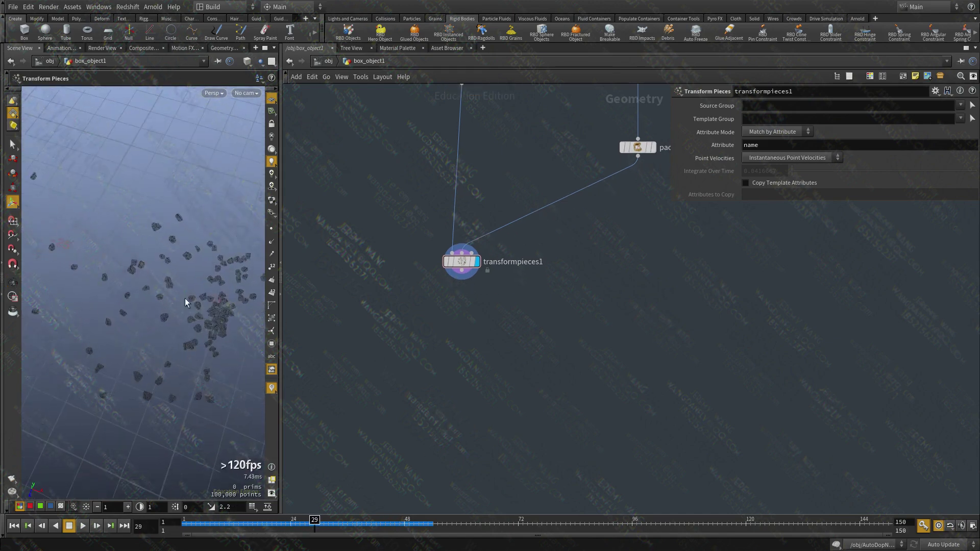
Add a Point VOP node below transformpieces1 and enter its VEX network
scroll(427, 351, "up", 3)
key("Tab")
type("point vop")
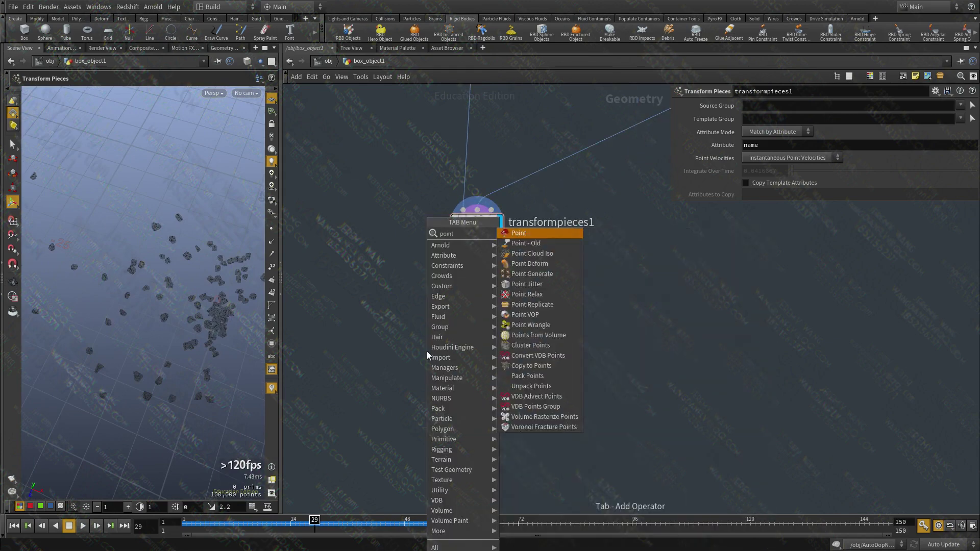
key("Return")
key("Return")
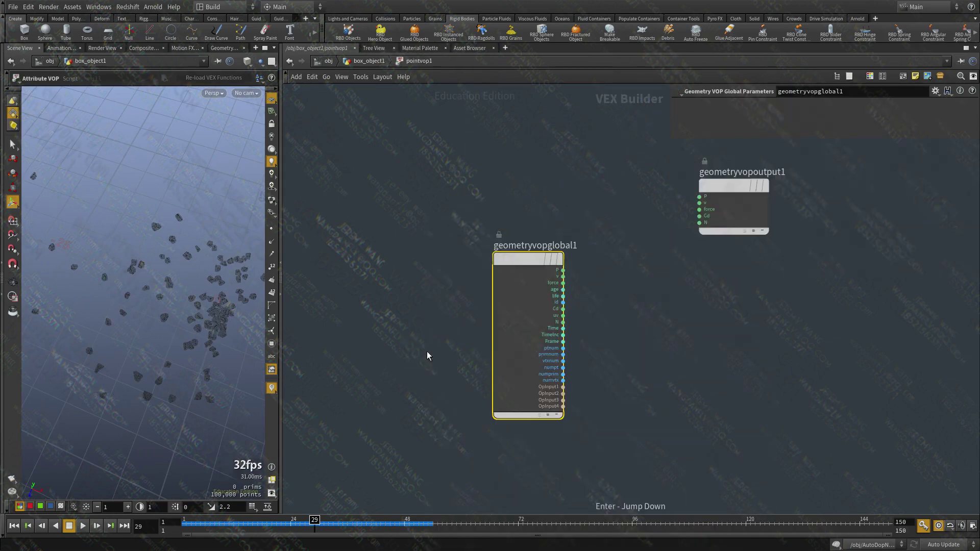
Add a Length node inside the Point VOP and feed it the global v (velocity) output
key("u")
left_click_drag(477, 235, 428, 355)
double_click(429, 355)
key("Tab")
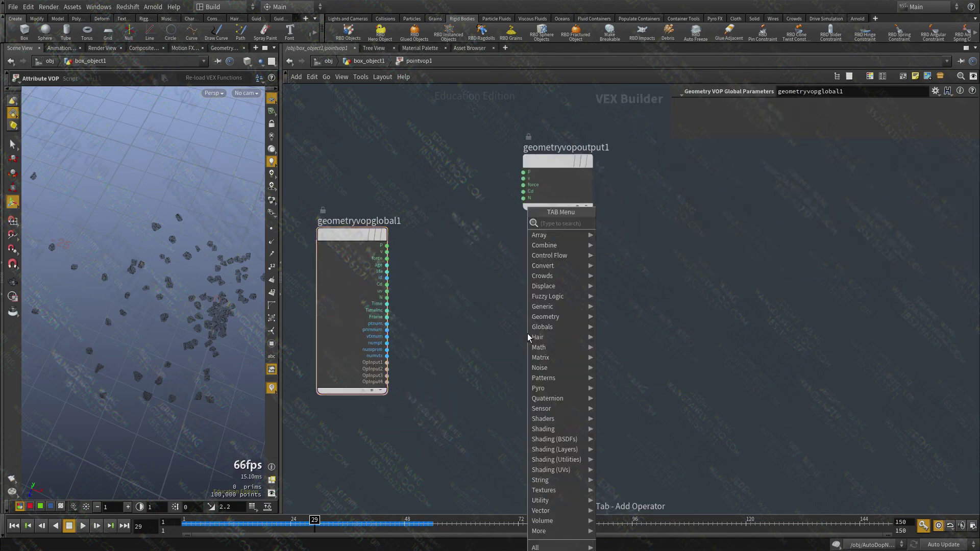
type("length")
key("Return")
left_click(528, 333)
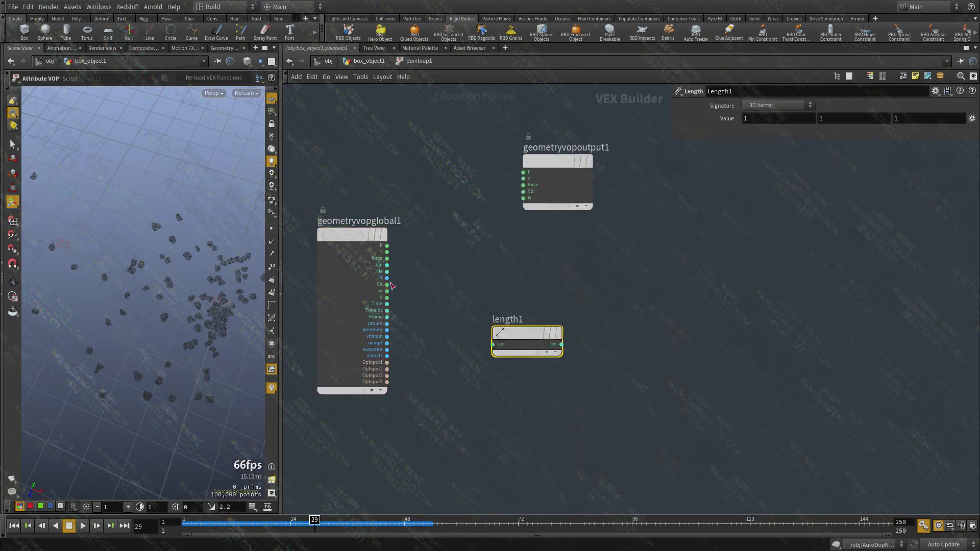
left_click_drag(387, 252, 493, 344)
Add a Fit Range node, feed it the length output, and connect its shift output to Cd on geometryvopoutput1
key("Tab")
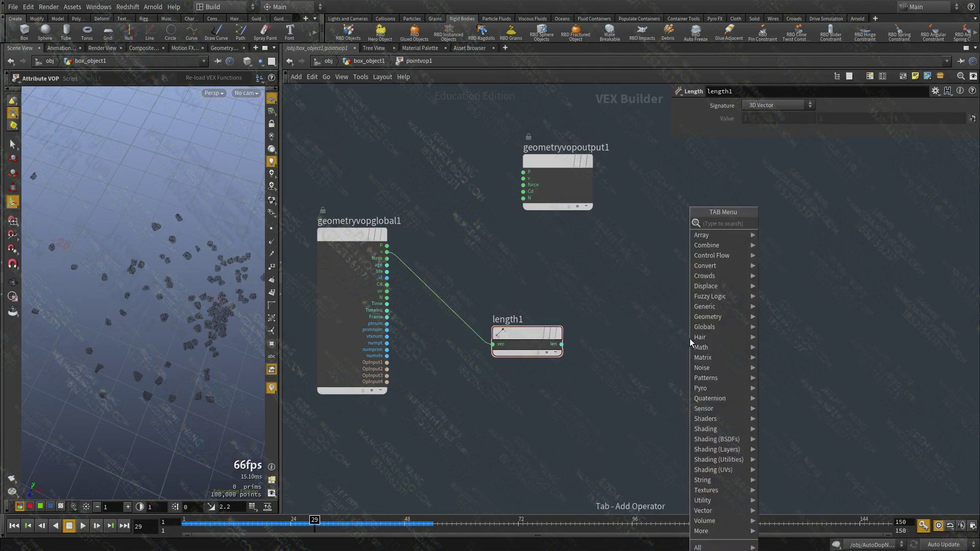
type("fit")
key("Return")
left_click(665, 385)
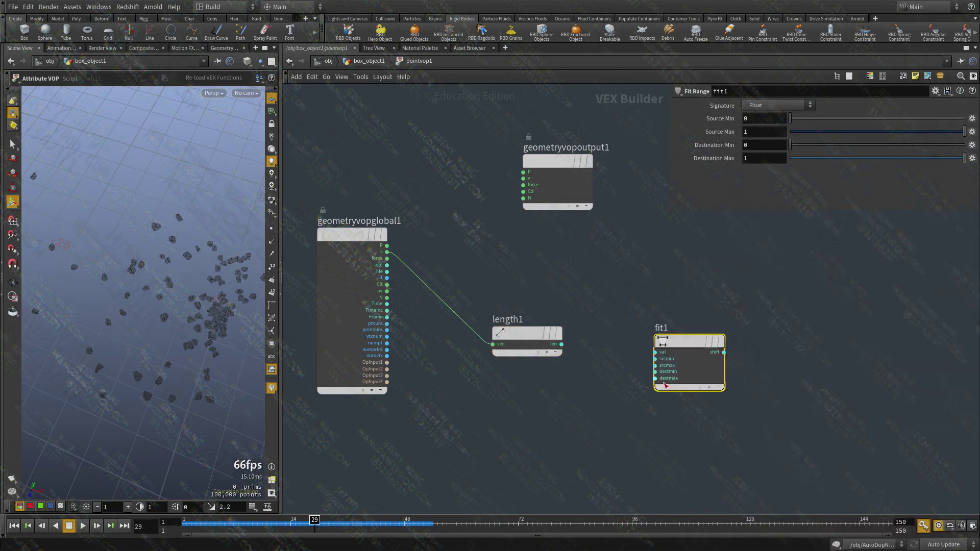
left_click_drag(582, 352, 764, 400)
left_click_drag(724, 351, 523, 191)
Set Source Max to 10 on fit1 and move the animation to frame 19
left_click(698, 360)
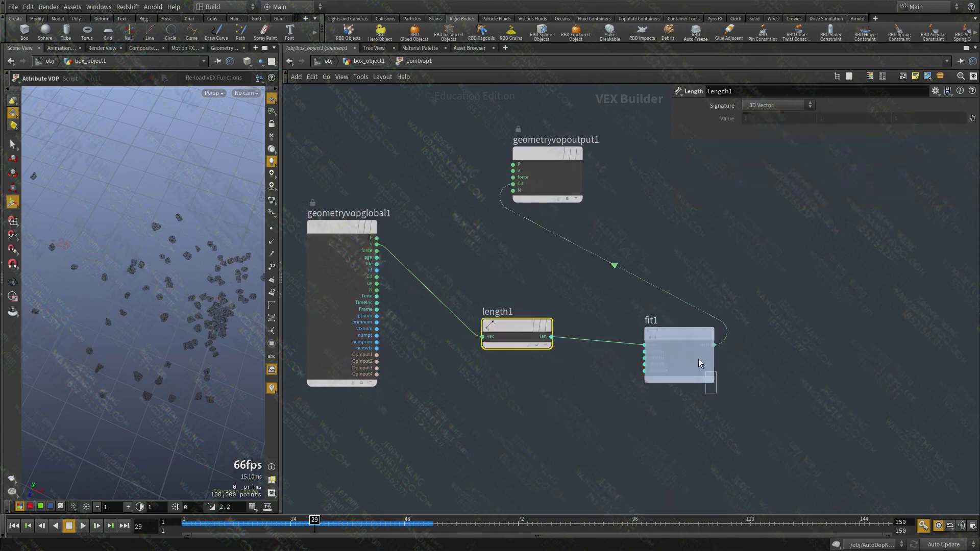
middle_click_drag(656, 256, 602, 265)
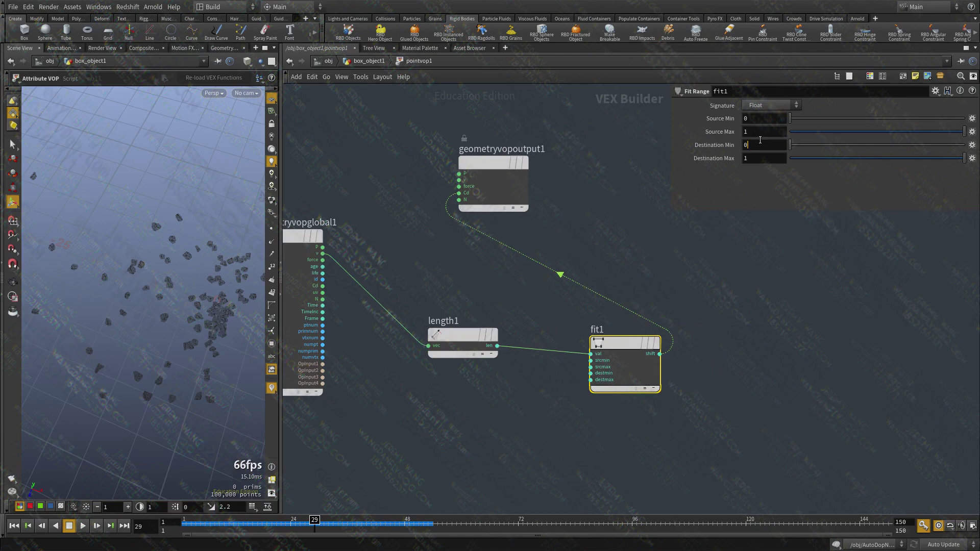
left_click_drag(282, 524, 271, 536)
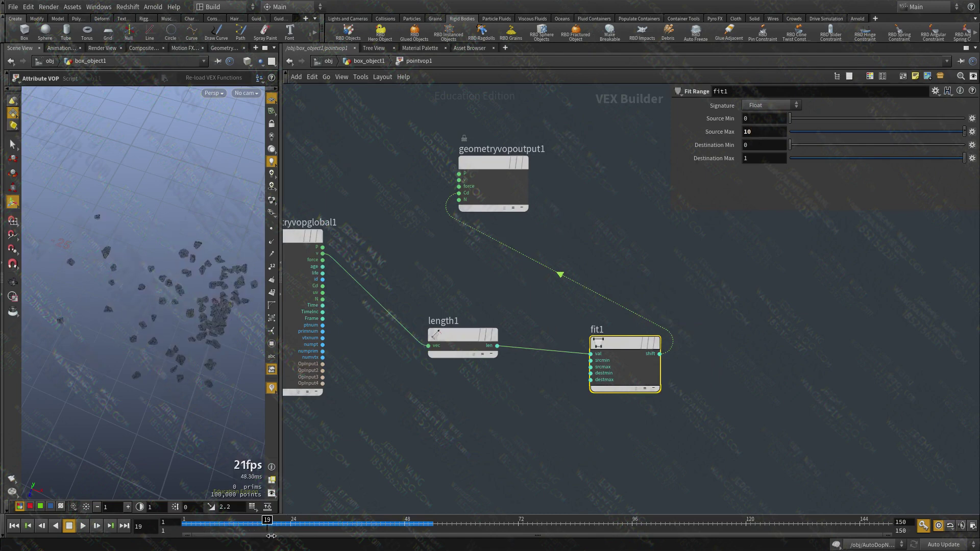
Check the speed-based point colors at the geometry level by scrubbing from the start to frame 21, and re-enter pointvop1
key("u")
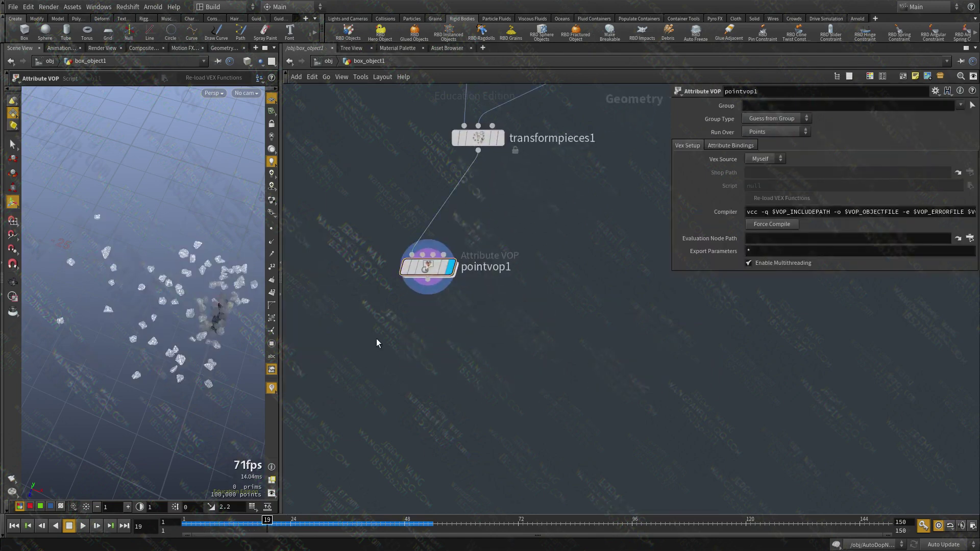
left_click_drag(269, 521, 168, 532)
left_click_drag(185, 531, 276, 534)
double_click(429, 269)
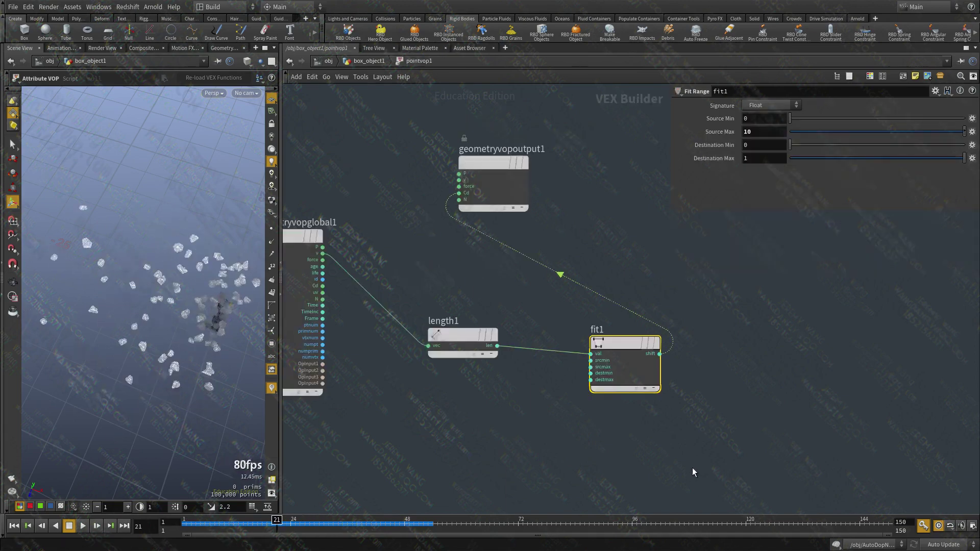
Try a Source Min of 2 on fit1, settle on 3, and scrub to frame 48 to check the coloring
type("2")
key("Return")
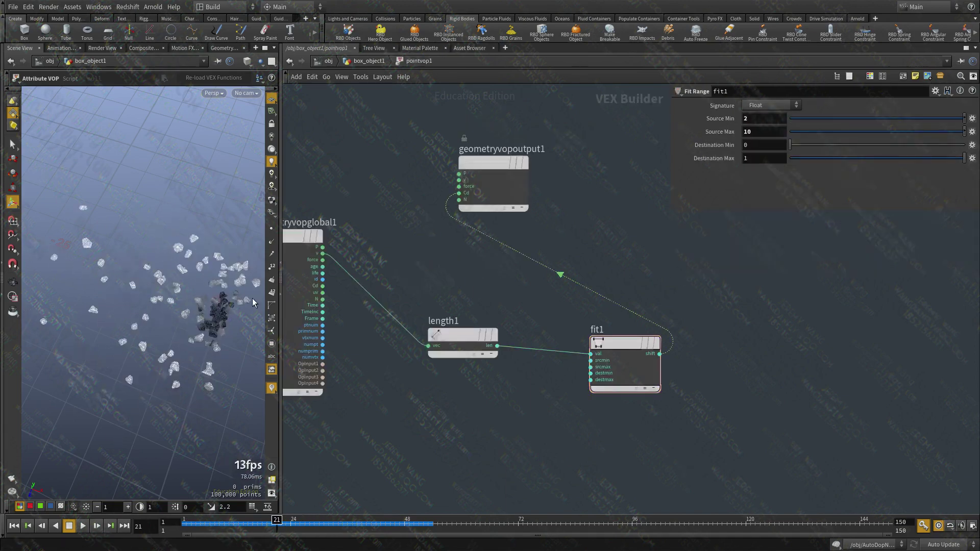
middle_click_drag(713, 123, 725, 122)
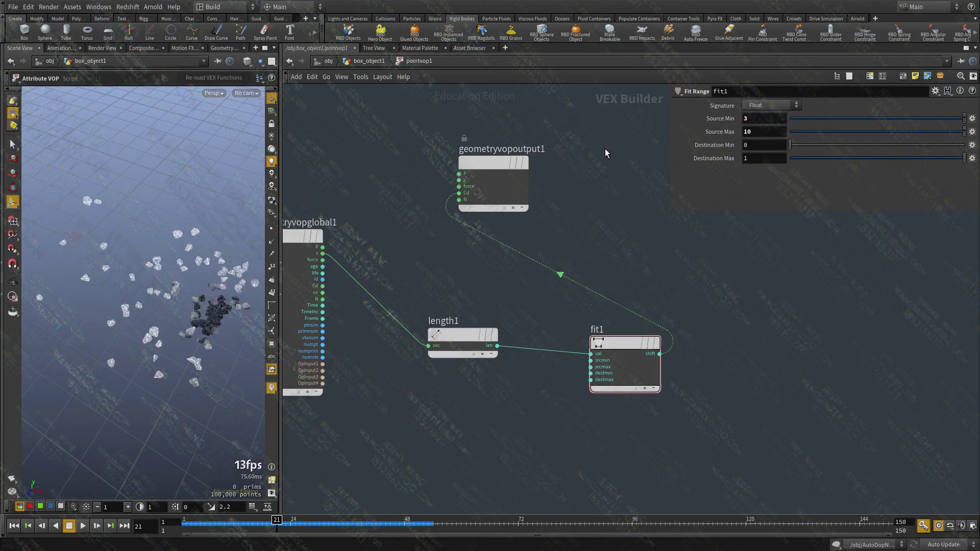
left_click_drag(220, 528, 404, 526)
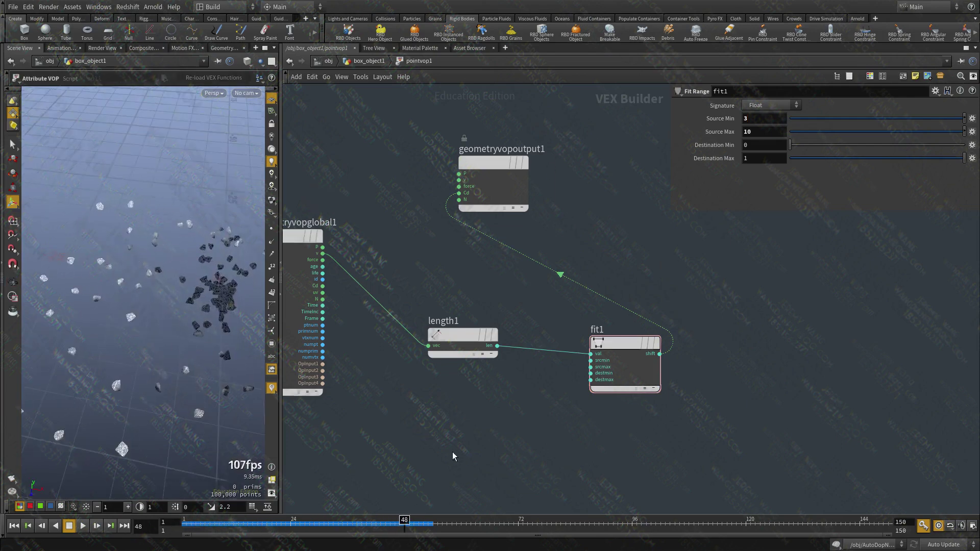
Return to the geometry network, add a Blast node fed by pointvop1, and display it
key("u")
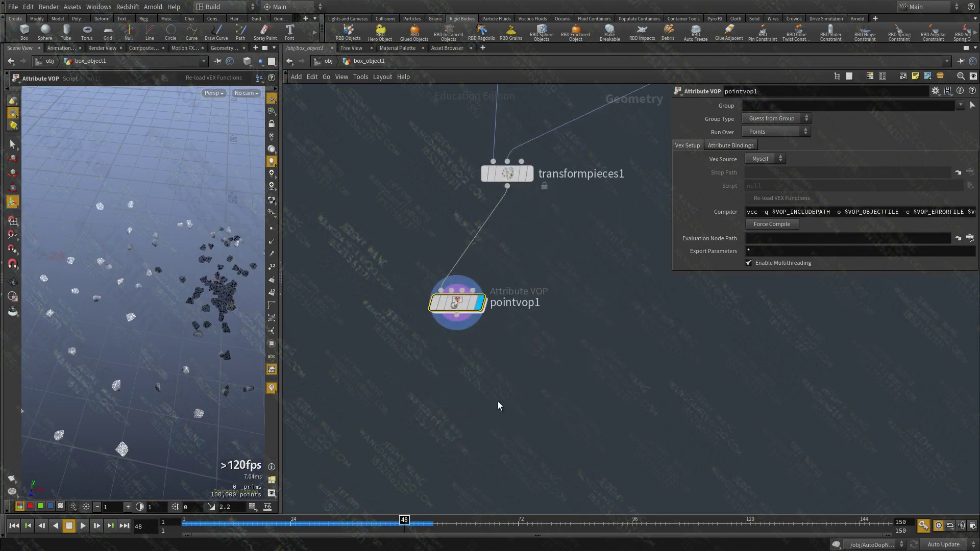
key("Tab")
type("blast")
key("Return")
left_click(498, 401)
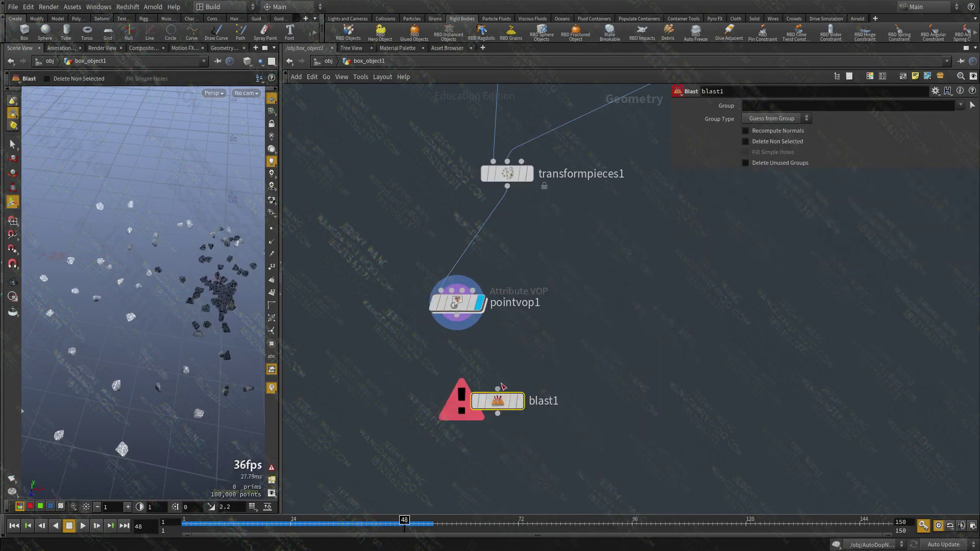
left_click(497, 388)
left_click(457, 315)
left_click(520, 401)
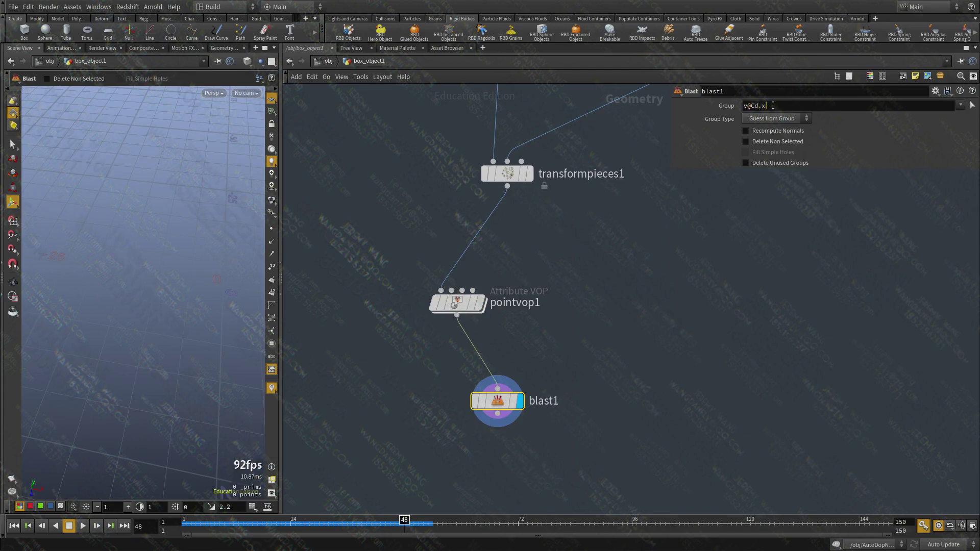
left_click(772, 105)
type("v@Cd.x<0.2")
key("Return")
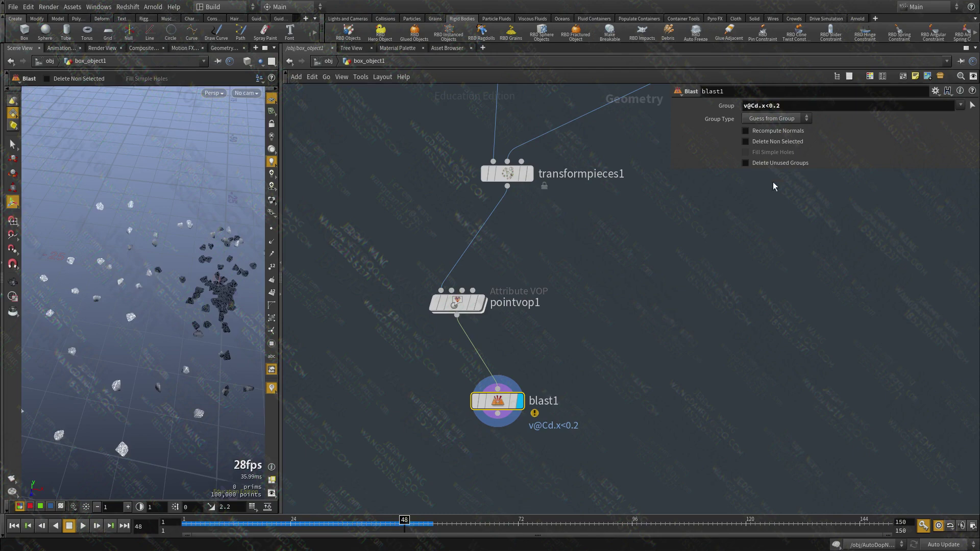
left_click(776, 118)
left_click(756, 150)
scroll(606, 333, "down", 3)
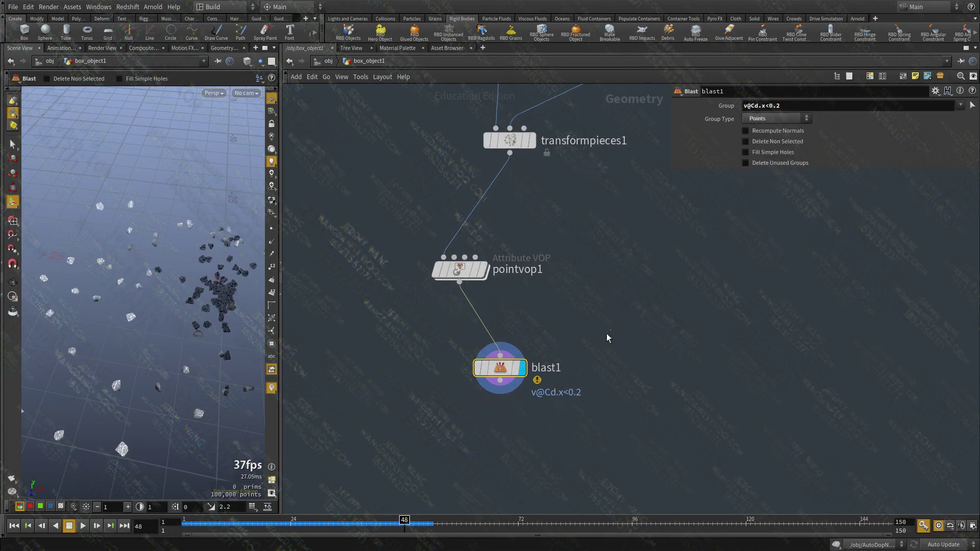
left_click(746, 106)
key("BackSpace")
key("Return")
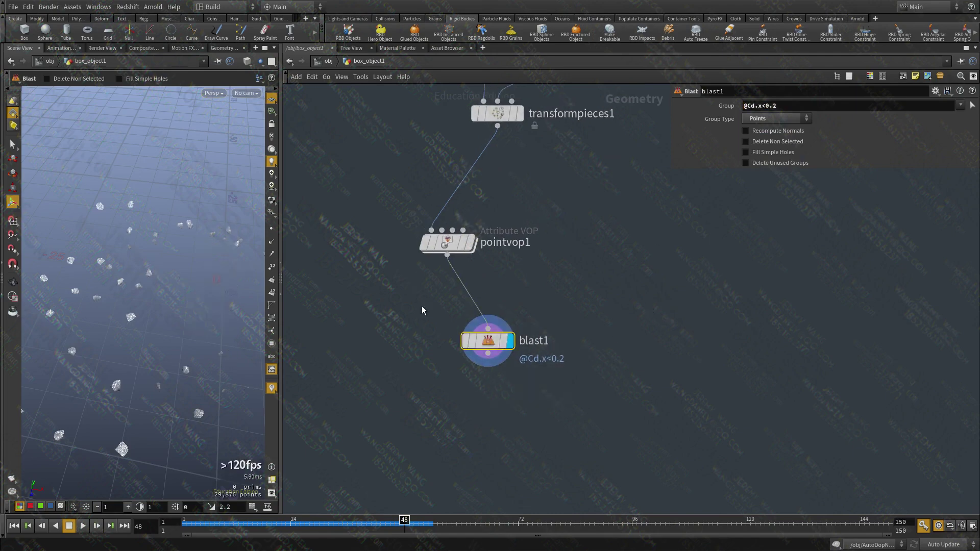
left_click_drag(485, 342, 441, 336)
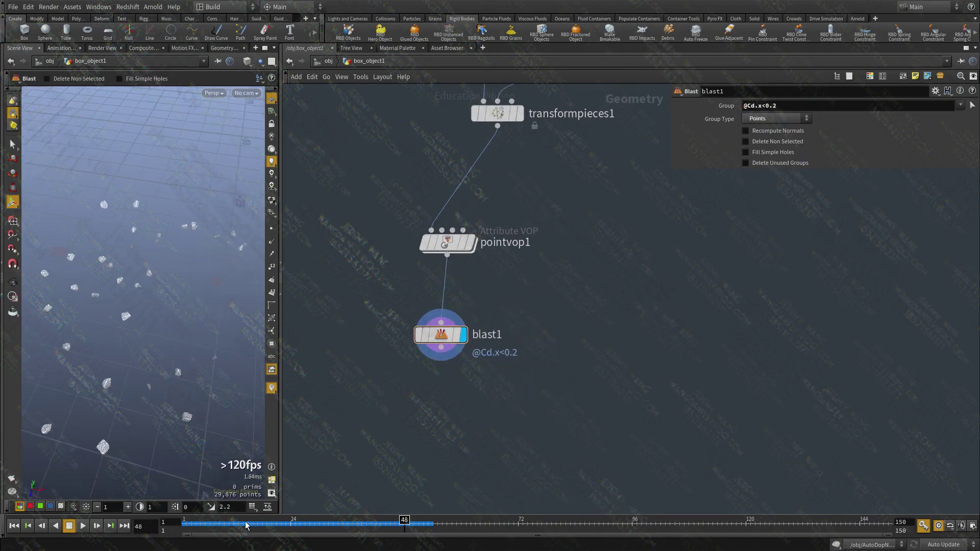
Play the blasted points from the first frame, rewind, scrub to frame 32, and examine the remaining pieces up close
key("ctrl+Up")
left_click(83, 526)
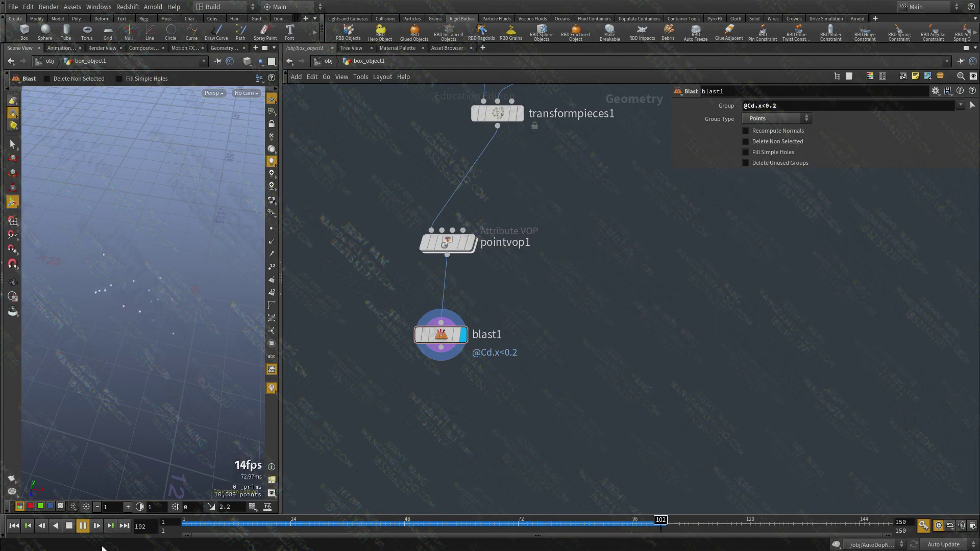
left_click(70, 527)
key("ctrl+Up")
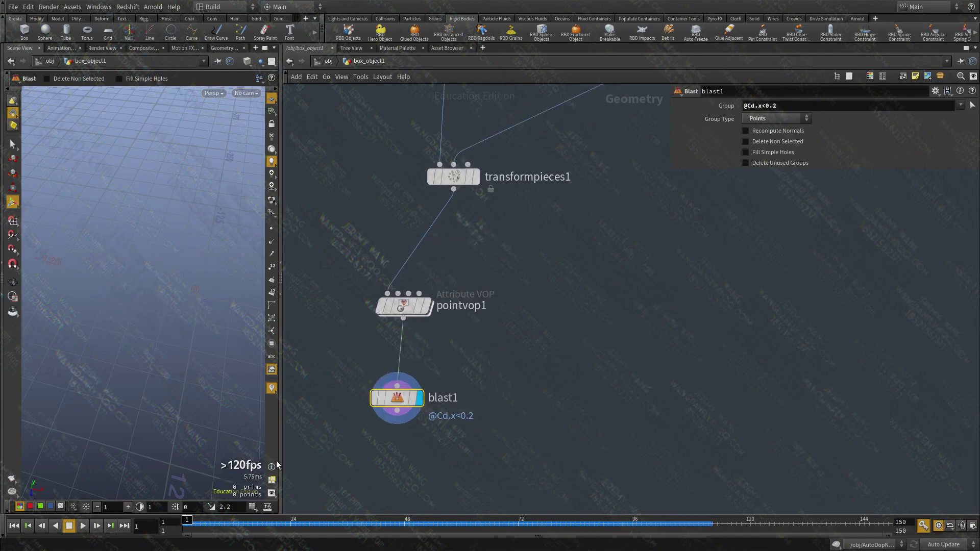
left_click_drag(232, 523, 328, 523)
key("Escape")
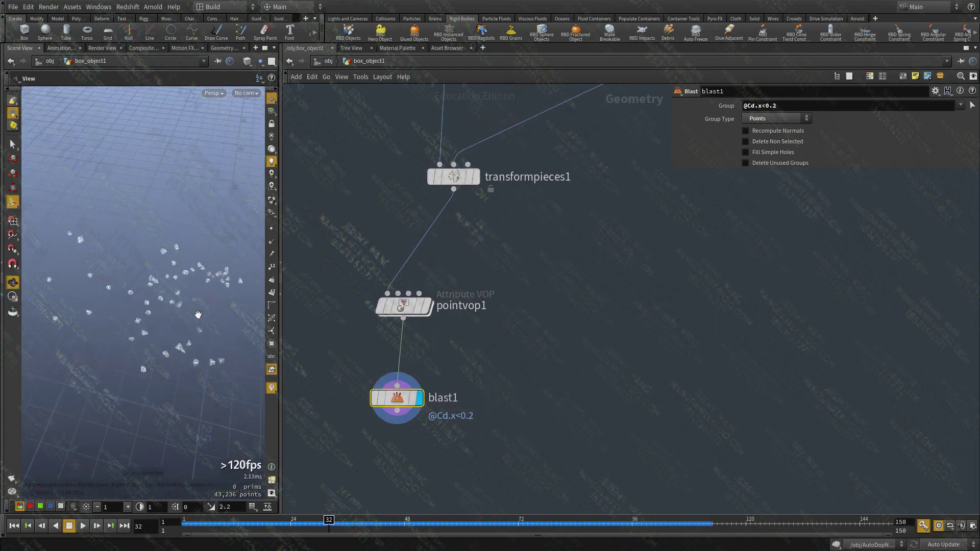
left_click_drag(110, 271, 161, 339)
Display dopimport1 to view the simulated fragments and advance the animation to frame 34
middle_click_drag(458, 179, 408, 327)
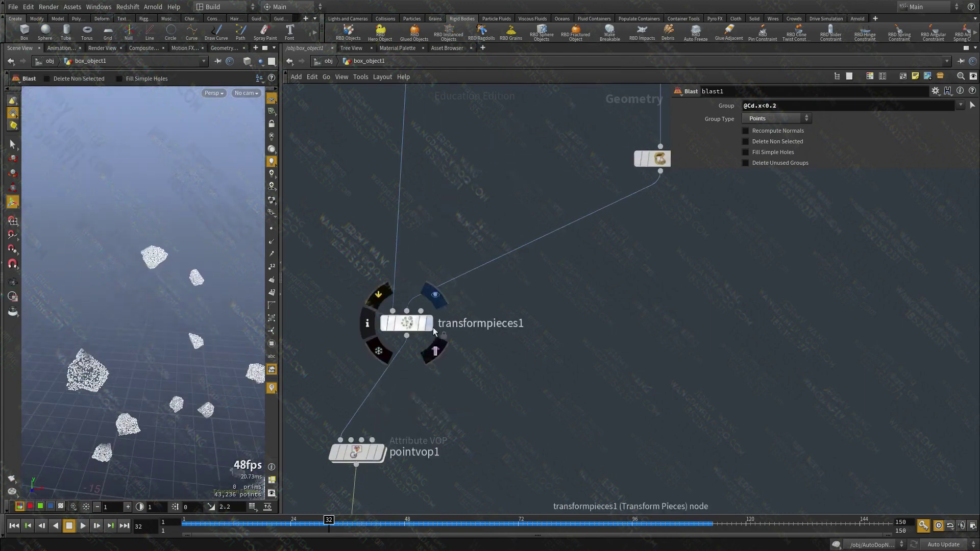
scroll(490, 175, "down", 3)
scroll(490, 175, "up", 2)
middle_click_drag(490, 175, 453, 349)
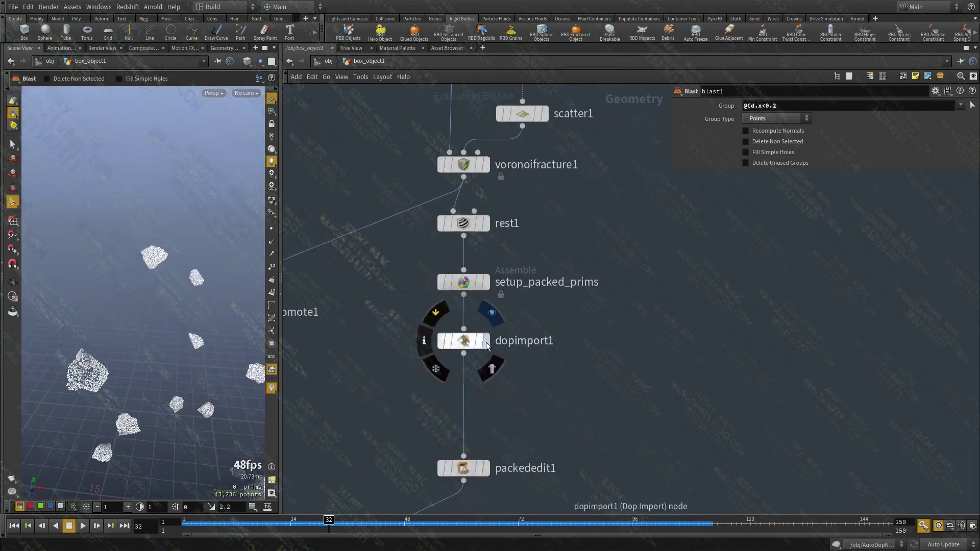
key("r")
left_click(453, 350)
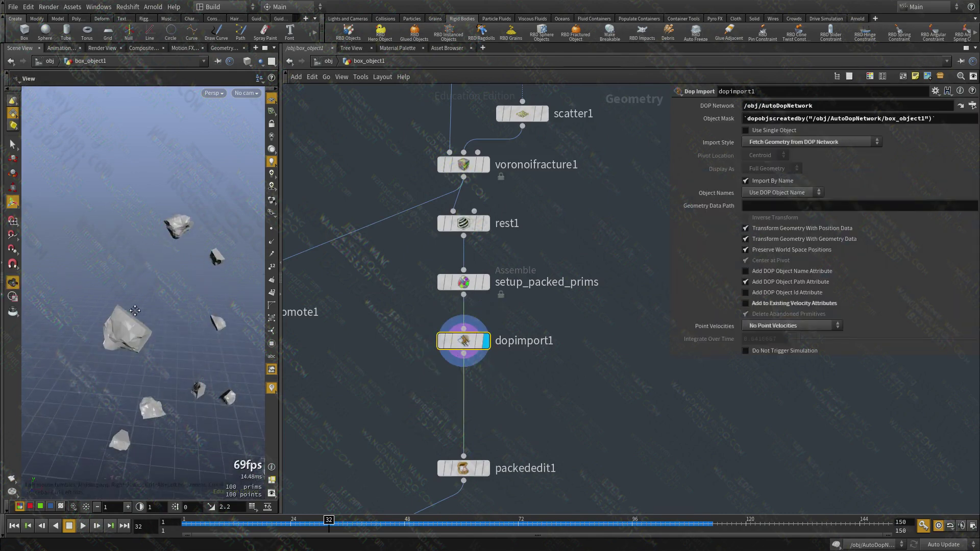
left_click_drag(327, 520, 338, 520)
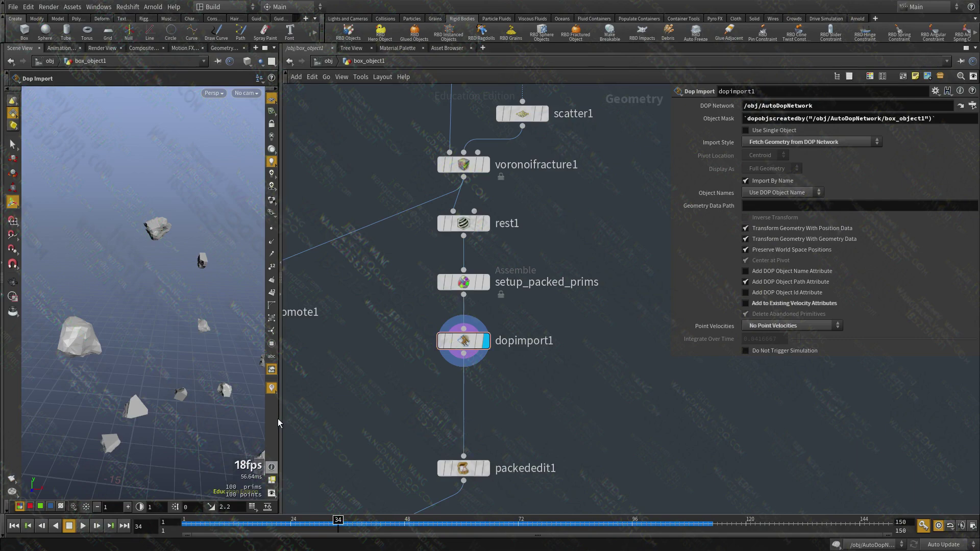
Enlarge the scene view and step between neighboring frames to examine the fragments' motion, stopping at frame 33
left_click_drag(280, 424, 619, 357)
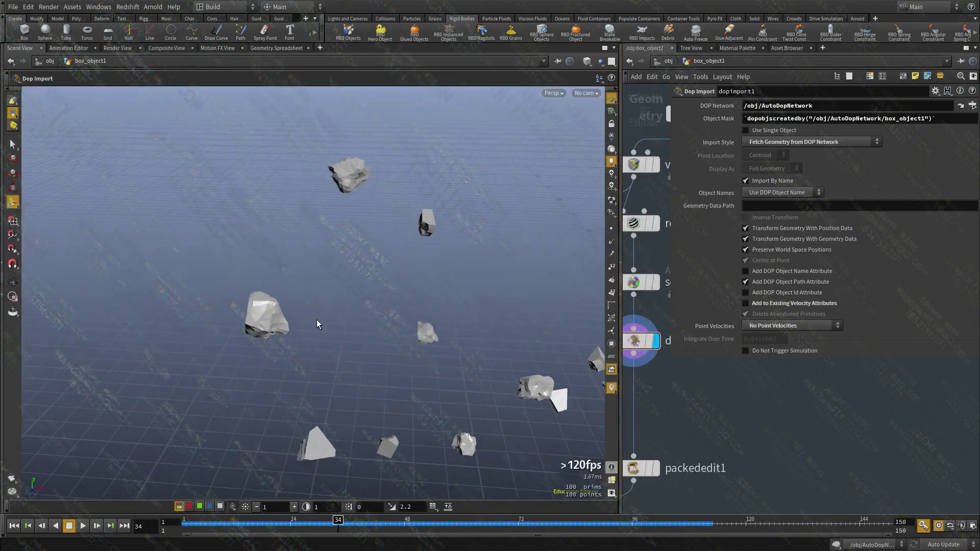
key("Left")
key("Left")
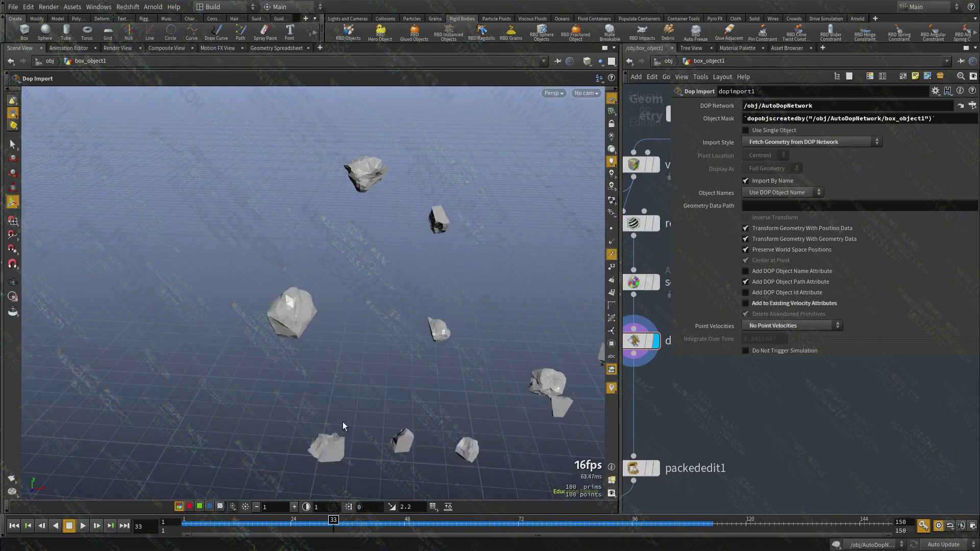
key("Right")
scroll(704, 456, "down", 5)
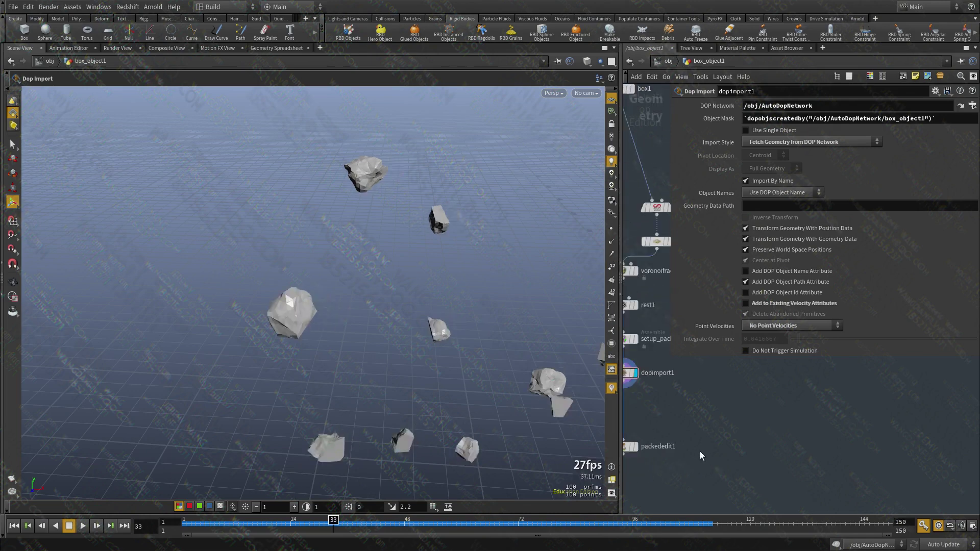
Add an Unpack node branching from dopimport1 beside packededit1 and display it
key("Tab")
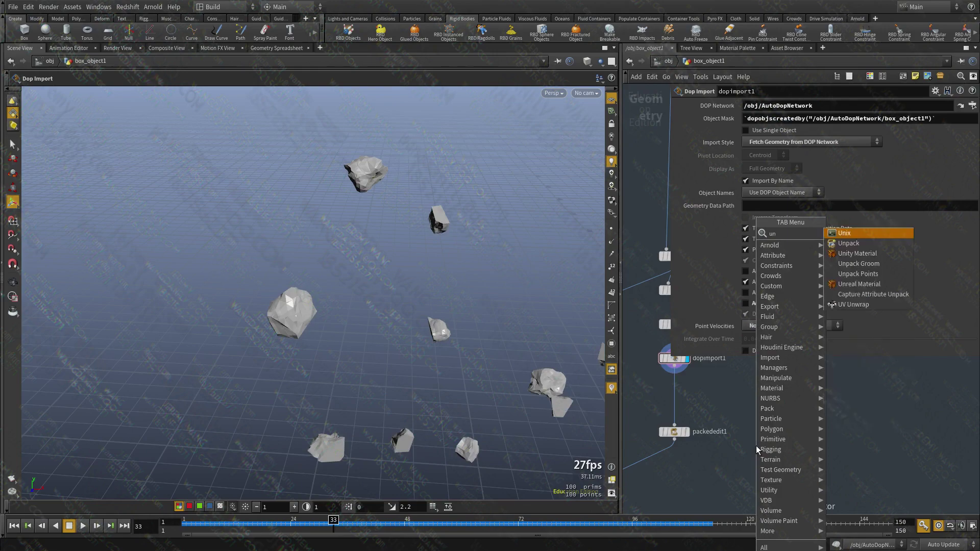
type("unpack")
key("Return")
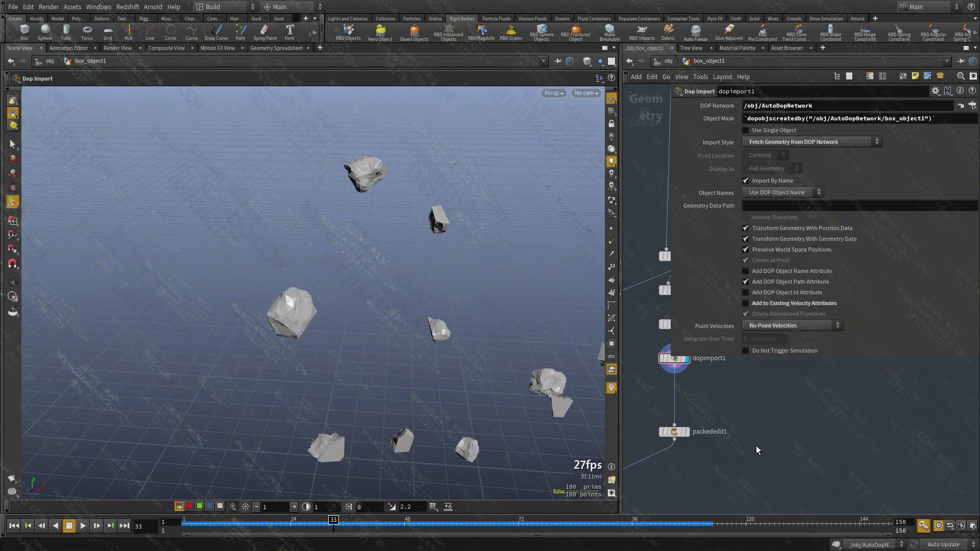
left_click(755, 446)
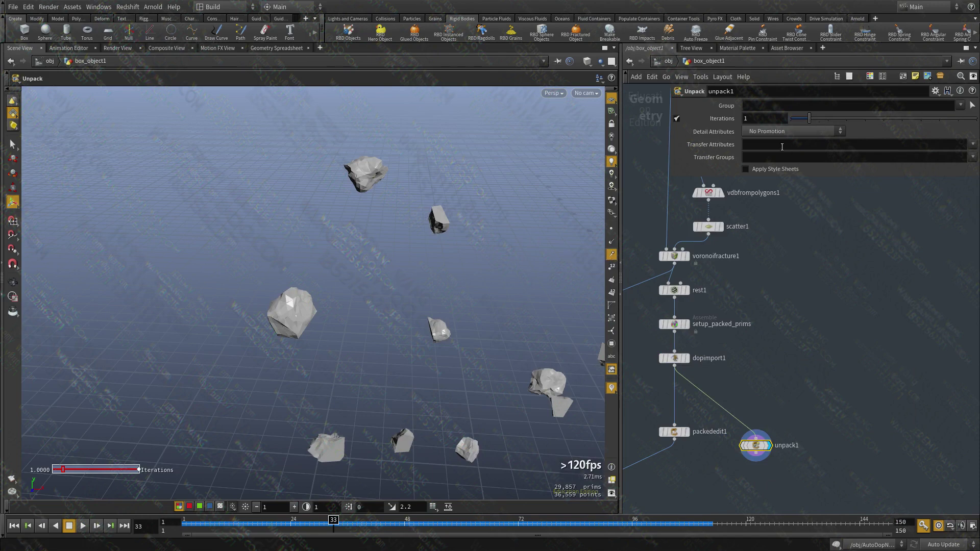
Set unpack1's Transfer Attributes to * and examine the fragments' velocity trails, advancing to frame 34
type("*")
key("Return")
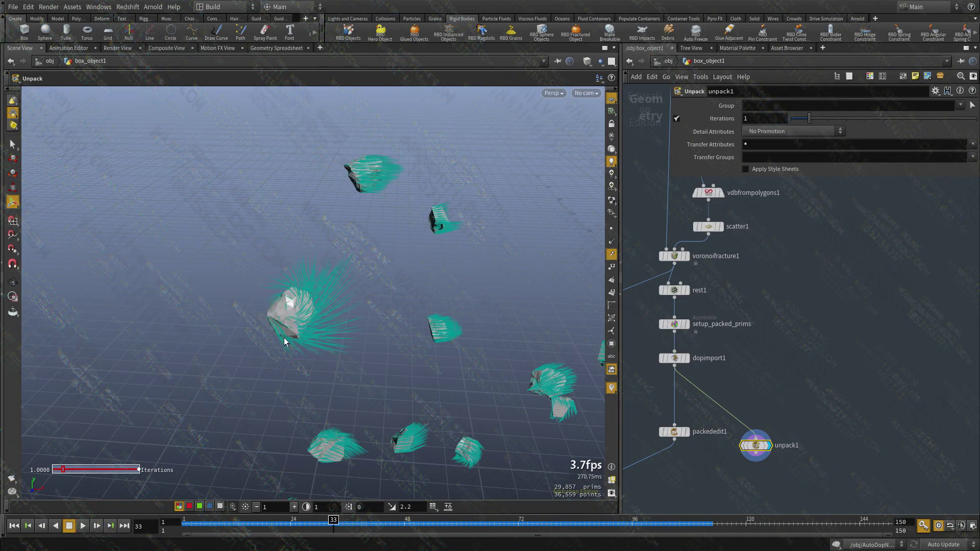
left_click_drag(279, 300, 280, 301, "alt")
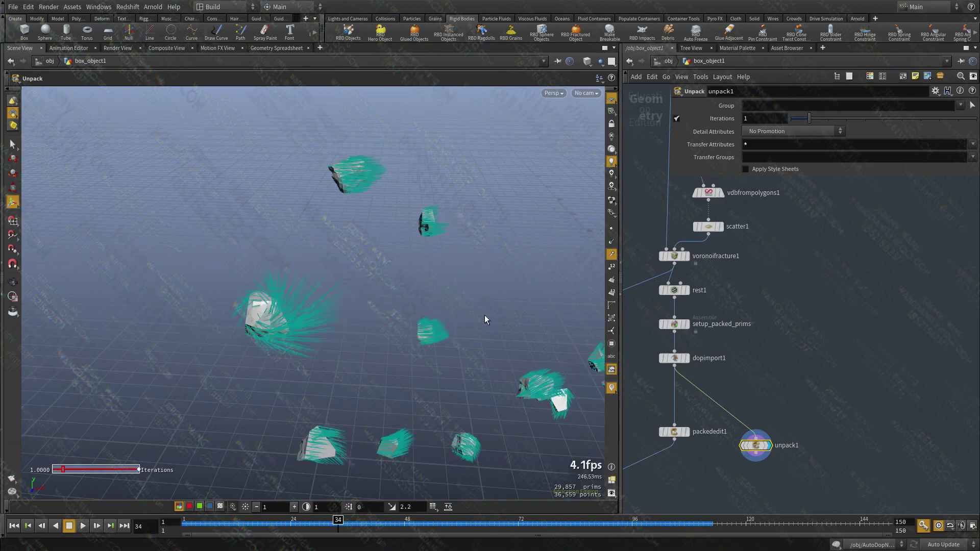
scroll(827, 343, "down", 2)
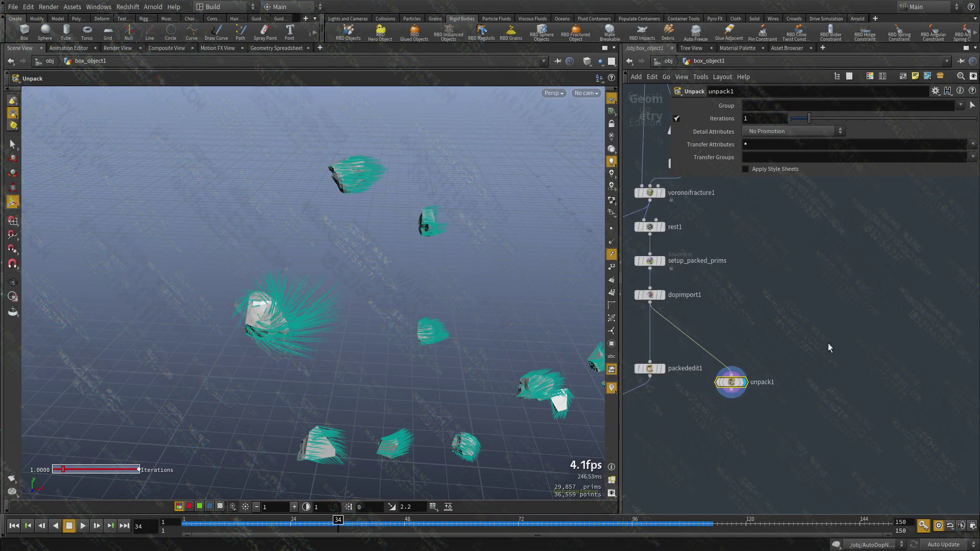
Orbit around the unpacked fragments and step between frames near 34 to examine their velocity trails
left_click_drag(306, 311, 298, 284, "alt")
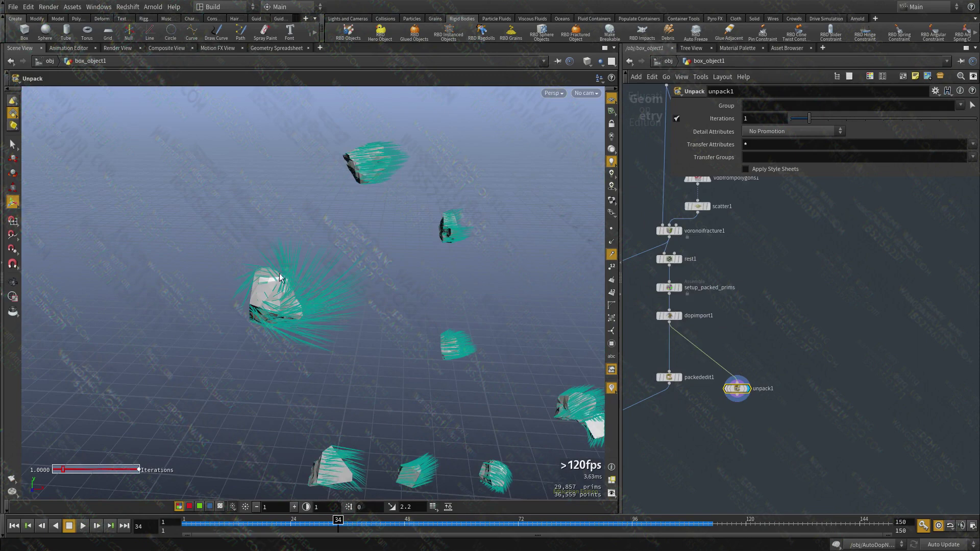
key("Right")
key("Right")
key("Left")
key("Left")
key("Left")
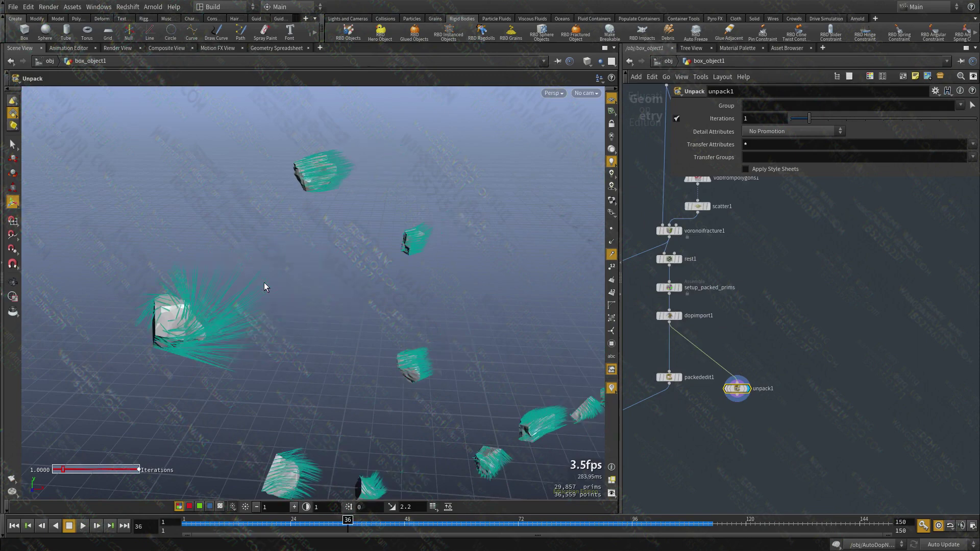
Switch the scene display from velocity trails to point normals and add a Facet node connected below unpack1
left_click(608, 243)
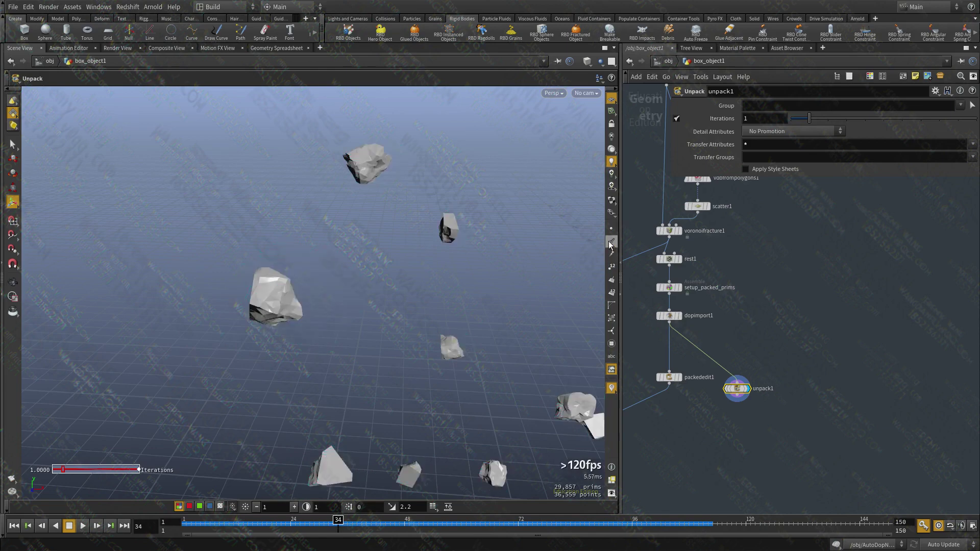
key("Tab")
mouse_move(797, 317)
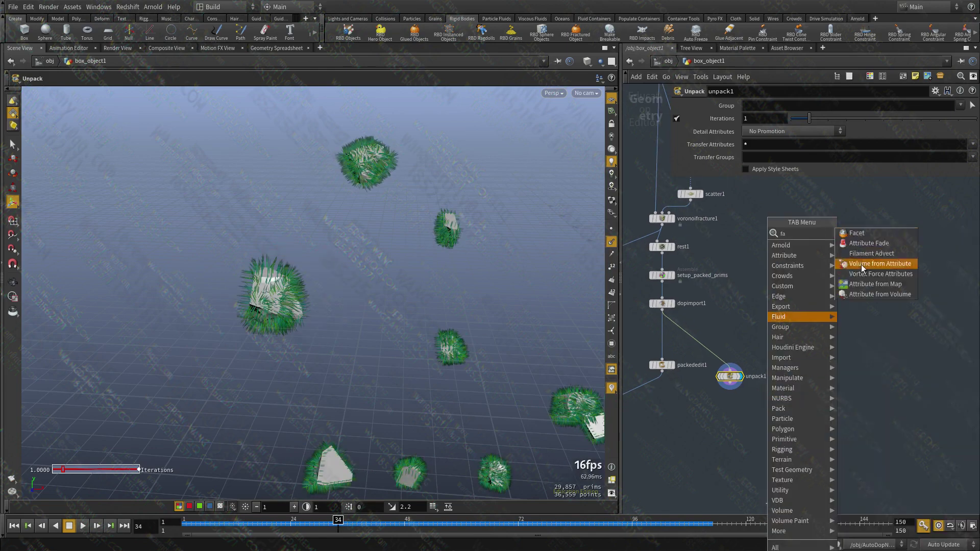
left_click(855, 229)
left_click(699, 427)
left_click_drag(730, 386, 698, 421)
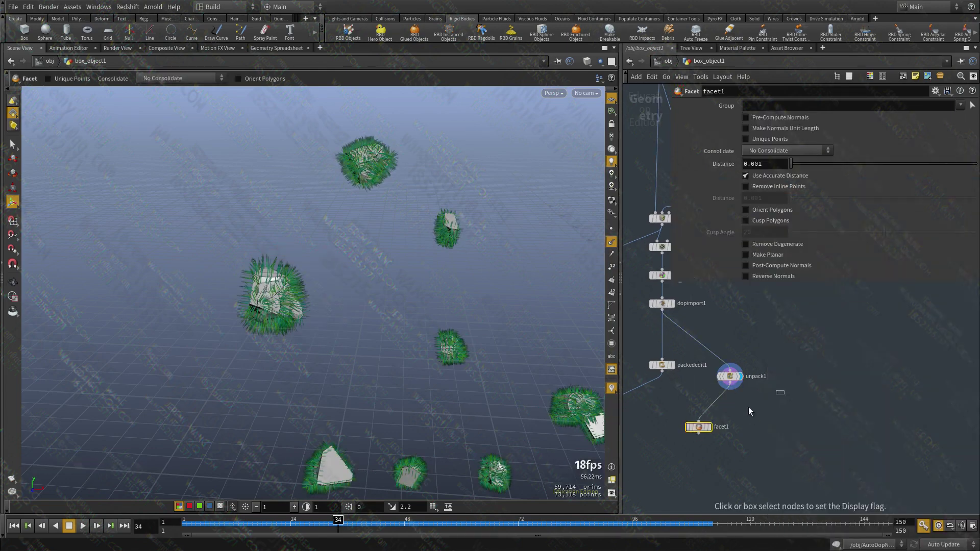
Display facet1, enable its Post-Compute Normals, and show velocity trails together with the point normals
left_click(710, 427)
left_click(746, 265)
key("Escape")
key("Return")
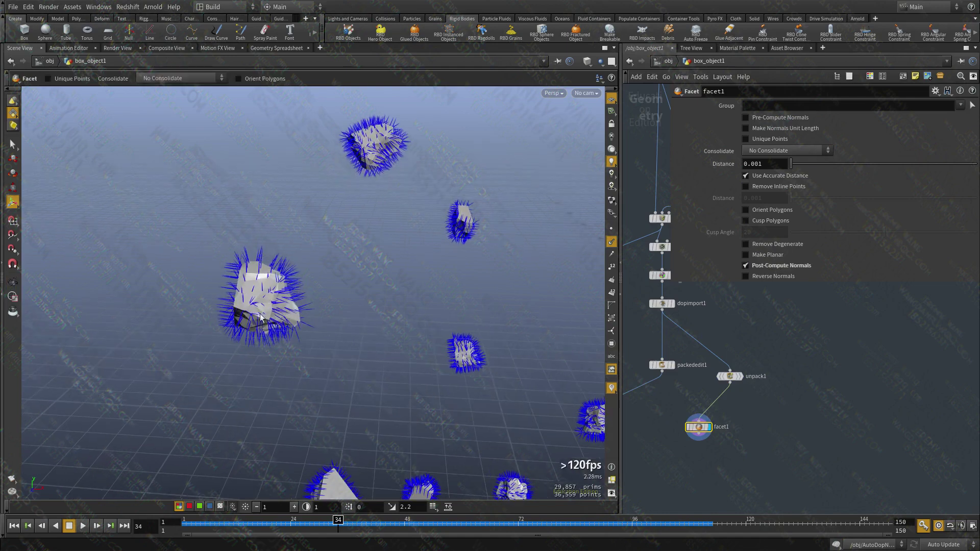
left_click(611, 254)
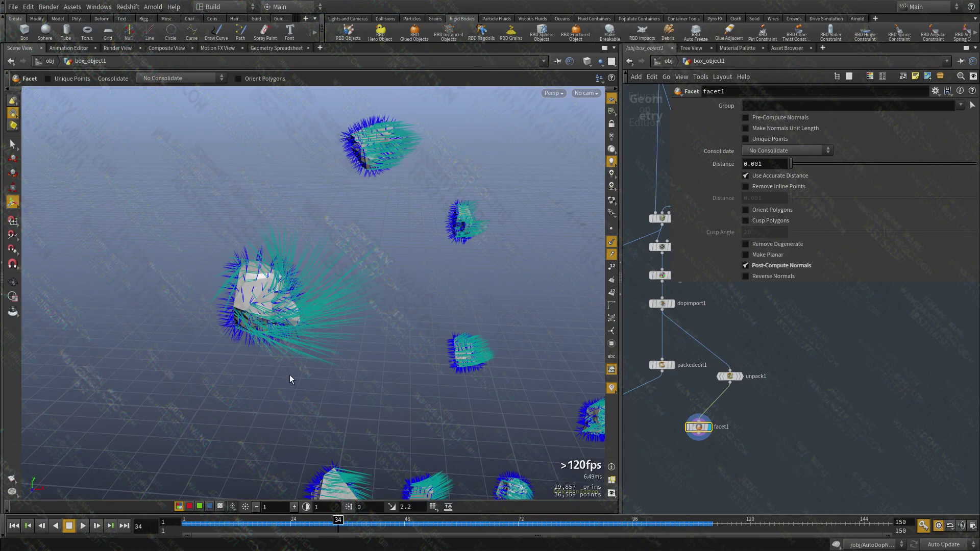
Enlarge the network editor, display pointvop1, and open its VOP network
scroll(715, 378, "down", 2)
left_click_drag(620, 376, 454, 377)
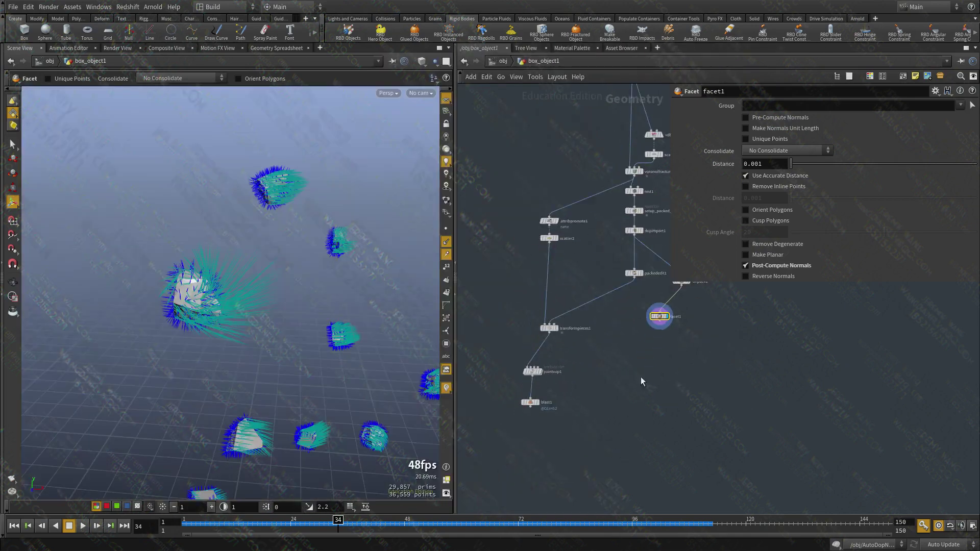
key("r")
scroll(571, 400, "up", 4)
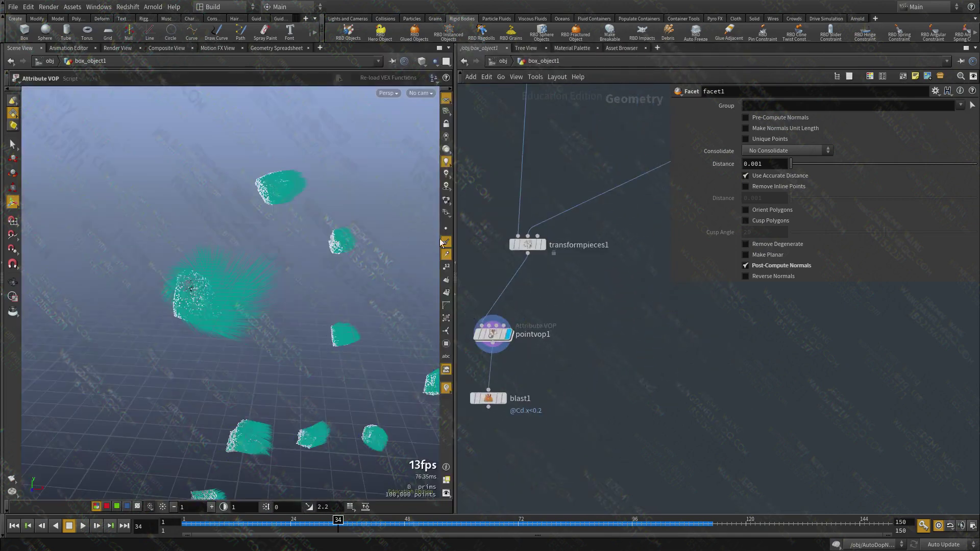
double_click(503, 337)
Add a Dot Product node below length1 in the pointvop1 network
key("Tab")
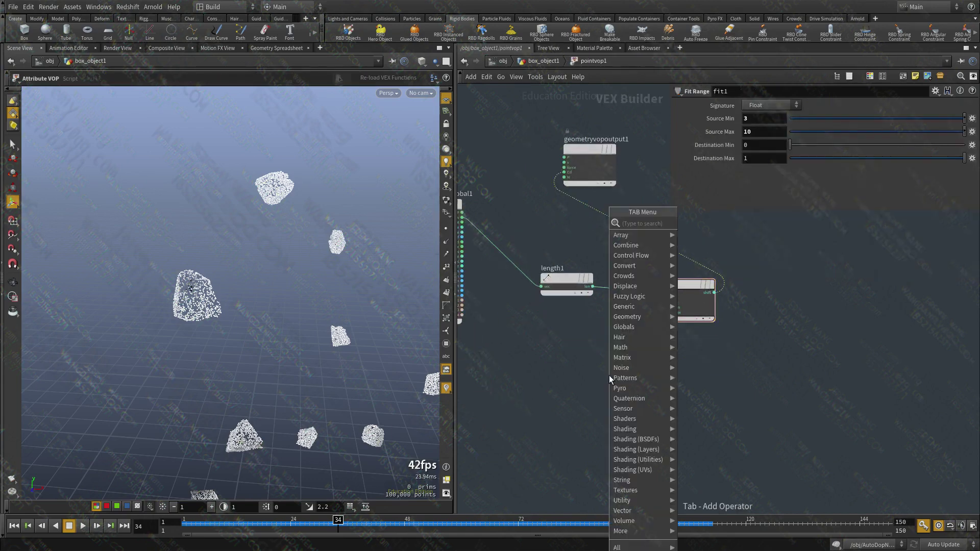
type("dot")
key("Return")
left_click(609, 375)
key("h")
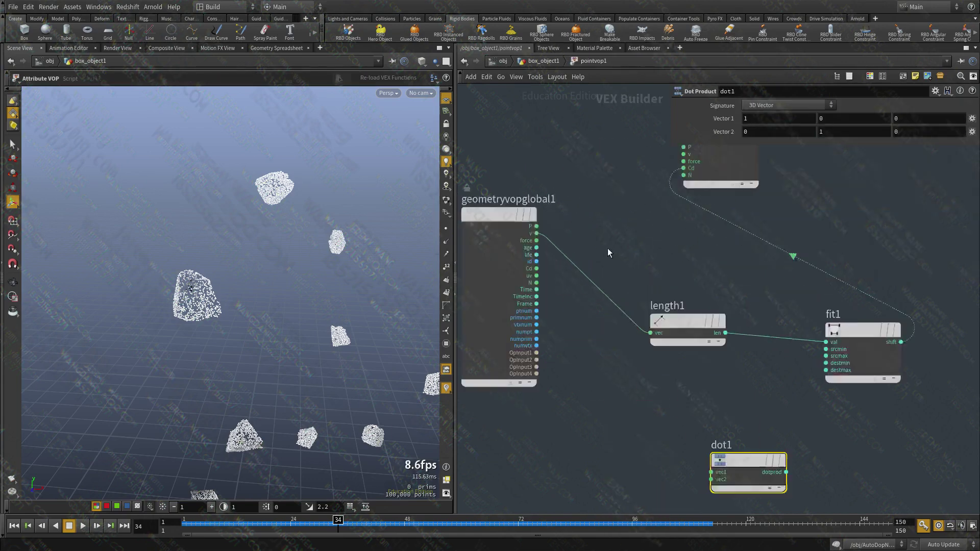
Connect N from geometryvopglobal1 to dot1's vec1 and v to its vec2
left_click(536, 282)
scroll(612, 357, "down", 2)
scroll(663, 409, "up", 1)
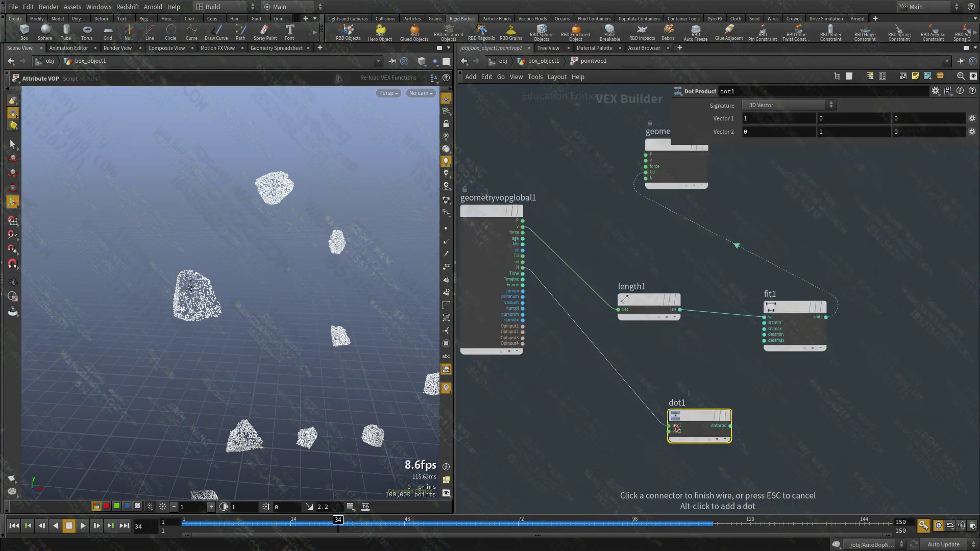
left_click(675, 426)
left_click(670, 432)
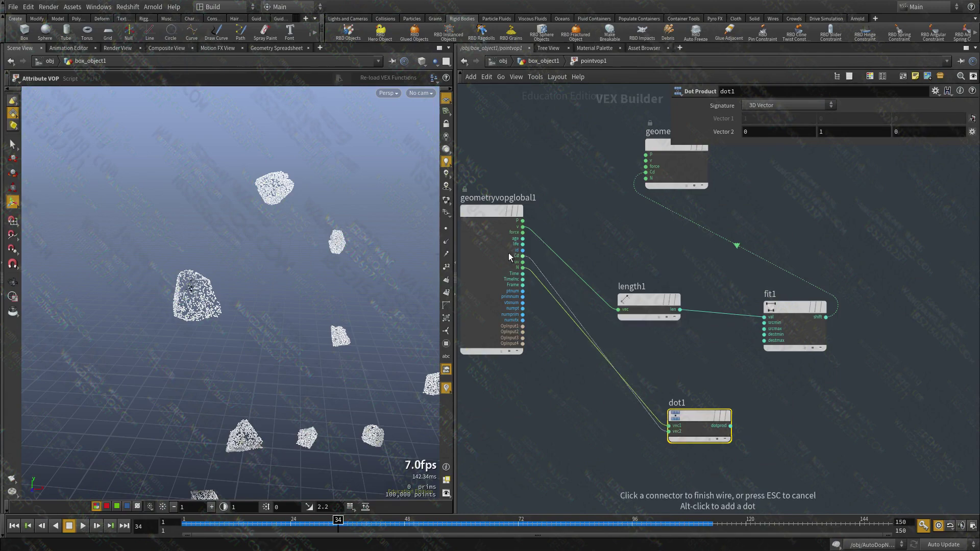
left_click(522, 227)
Insert a Normalize node on the N wire into dot1 and a copy of it on the v wire
scroll(593, 427, "up", 3)
key("Tab")
type("n")
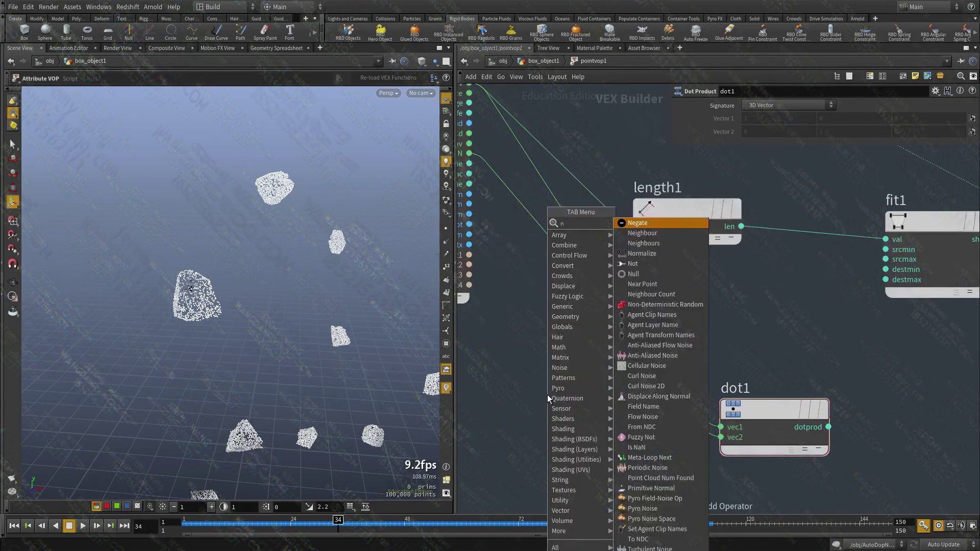
type("orm")
key("Return")
left_click(547, 394)
left_click_drag(544, 393, 584, 502)
key("ctrl+c")
key("ctrl+v")
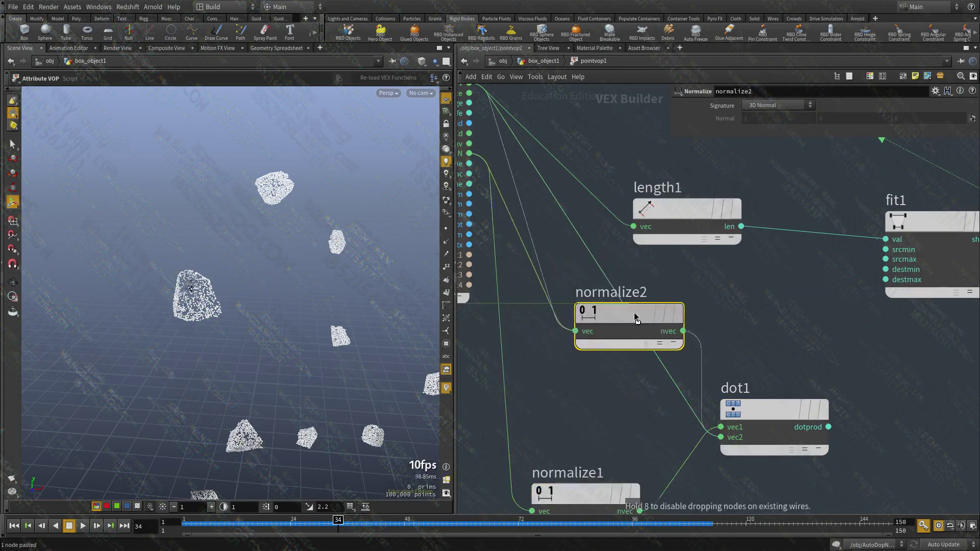
Connect dot1's dotprod output to Cd on geometryvopoutput1 and move the animation to frame 35
scroll(749, 281, "down", 4)
left_click(615, 422)
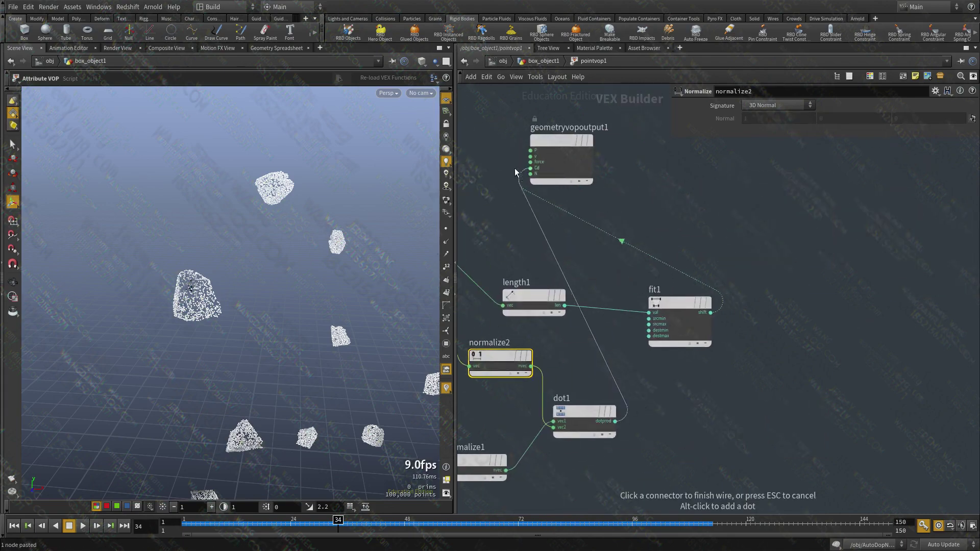
left_click(531, 168)
left_click_drag(290, 535, 343, 526)
scroll(766, 306, "down", 3)
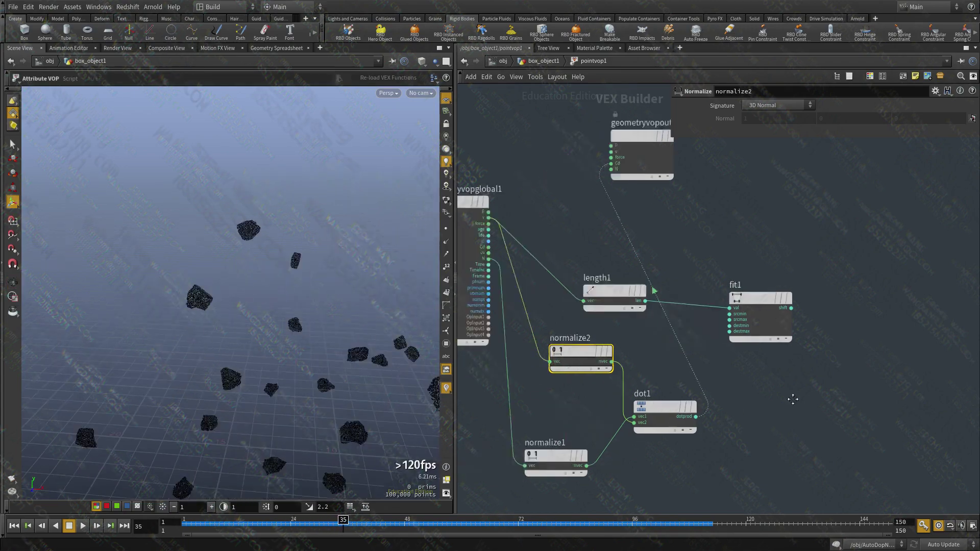
Check the geometryvopglobal1 inputs, return to the box_object1 network, and inspect transformpieces1's point attributes in its node info
scroll(610, 238, "up", 4)
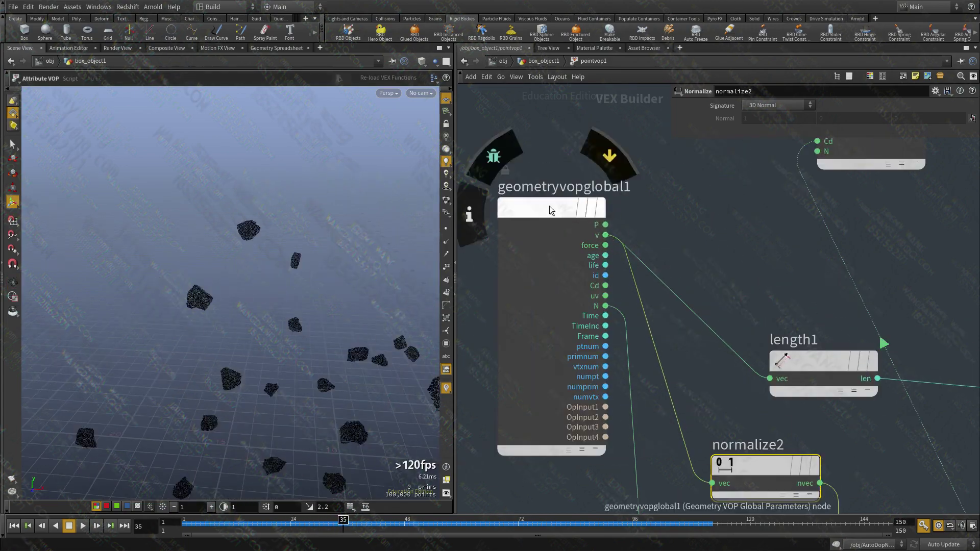
scroll(549, 214, "down", 2)
left_click_drag(504, 222, 476, 221)
middle_click_drag(475, 221, 480, 246)
key("u")
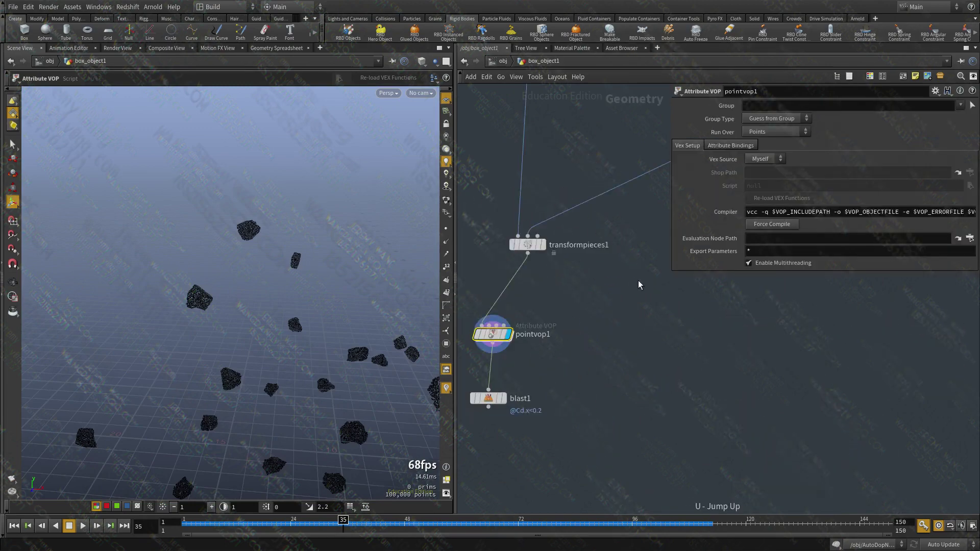
middle_click(531, 296)
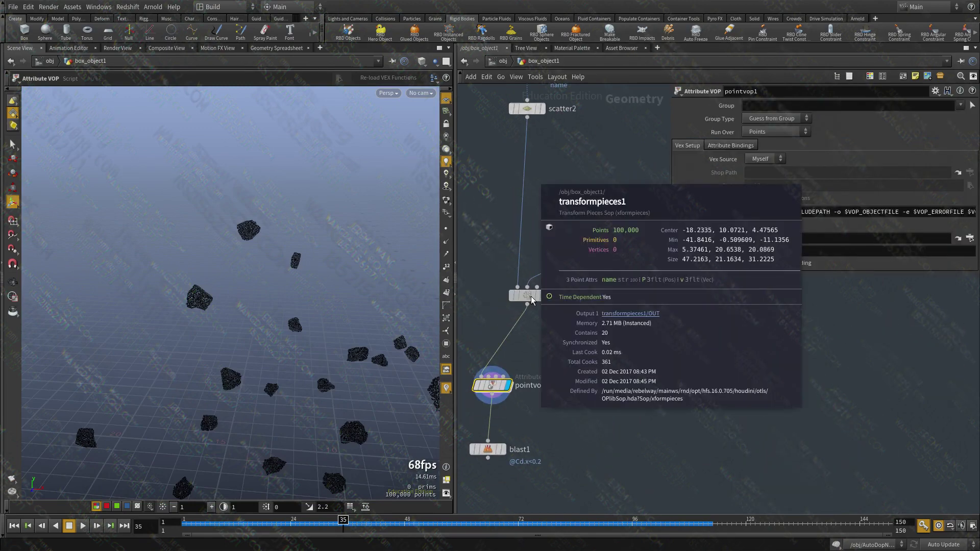
Insert a Facet node between voronoifracture1 and attribpromote1 with Post-Compute Normals enabled
left_click_drag(605, 340, 496, 283)
middle_click_drag(496, 283, 583, 399)
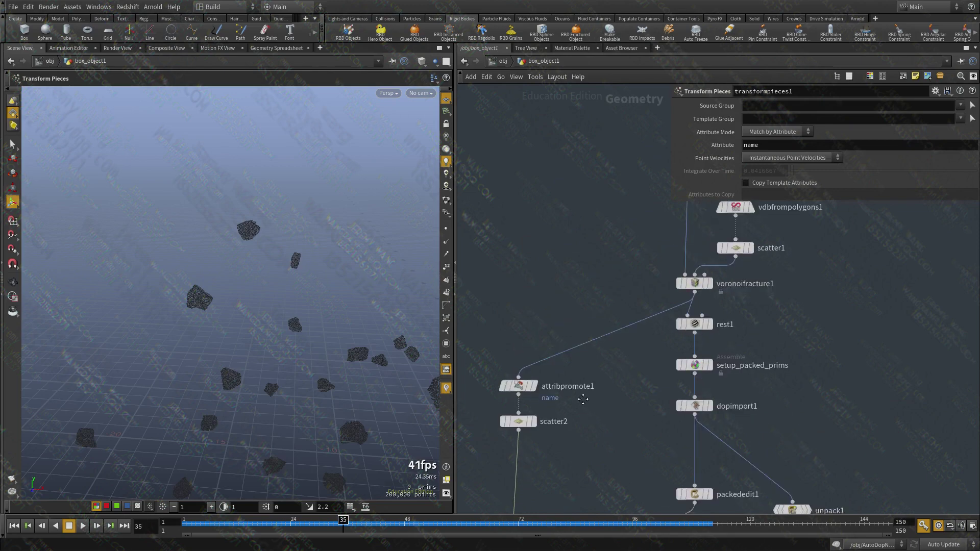
scroll(582, 383, "up", 1)
key("Tab")
type("face")
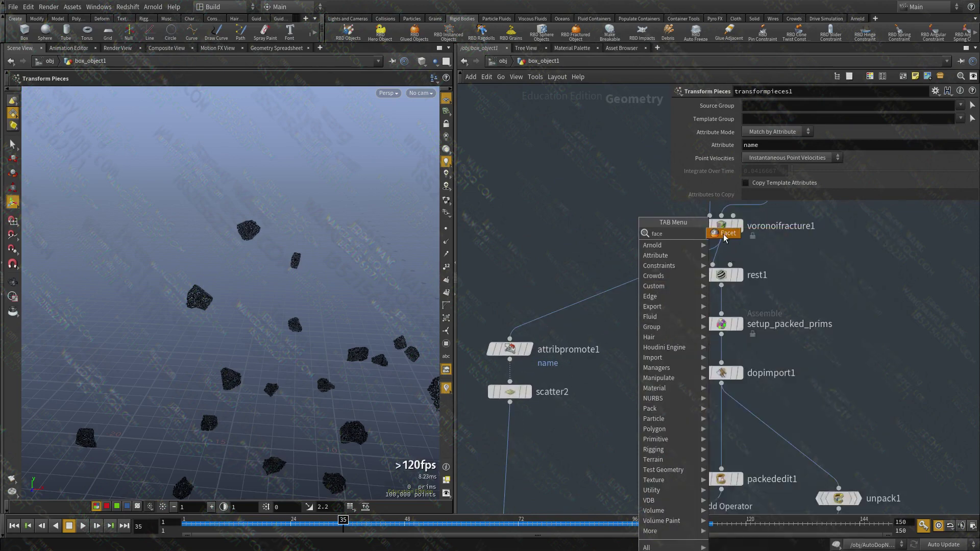
left_click(725, 234)
left_click(581, 286)
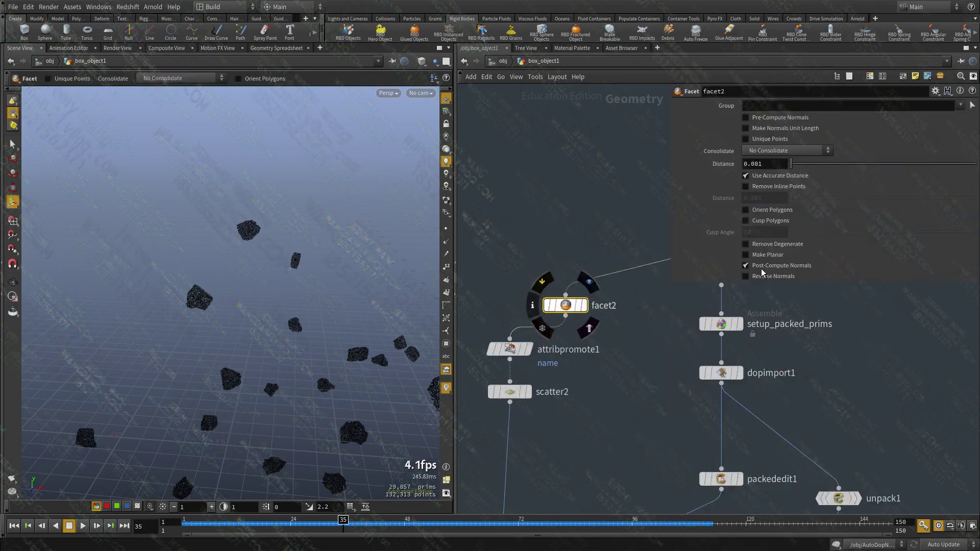
Select pointvop1 below transformpieces1 and reopen its VOP network
middle_click_drag(555, 500, 603, 301)
middle_click_drag(587, 439, 602, 301)
middle_click_drag(577, 420, 571, 262)
left_click(519, 226)
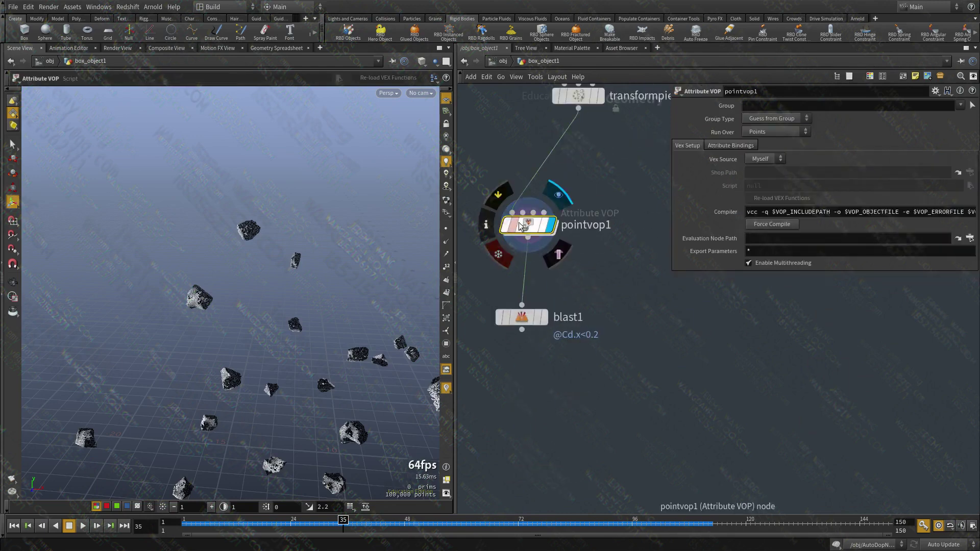
double_click(520, 226)
scroll(217, 278, "up", 4)
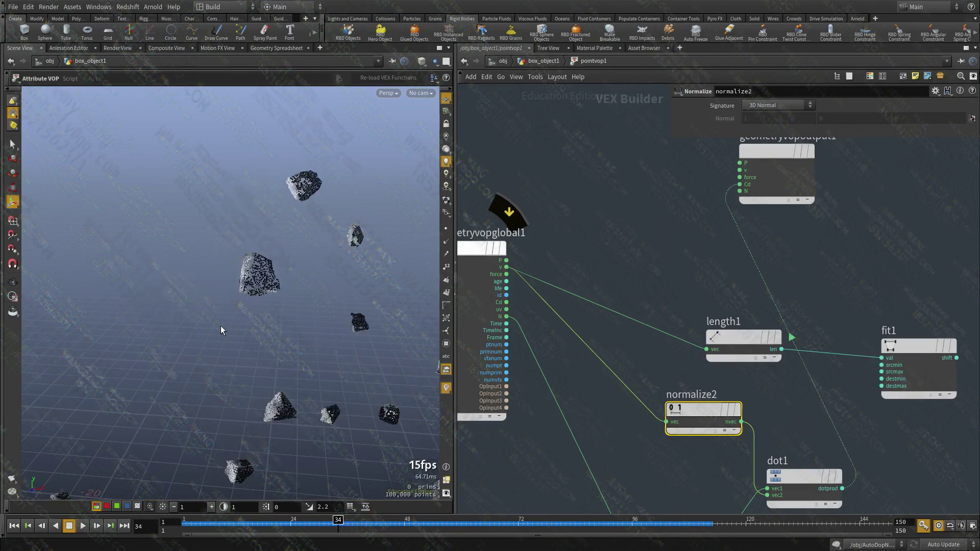
Try rewiring the two normalized vectors between dot1's vec1 and vec2 inputs
scroll(607, 405, "down", 3)
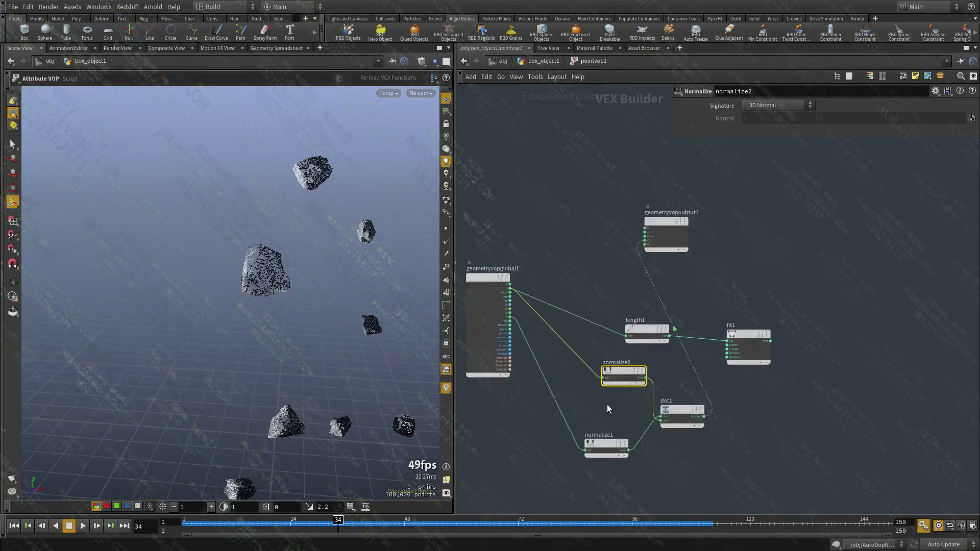
scroll(651, 419, "up", 3)
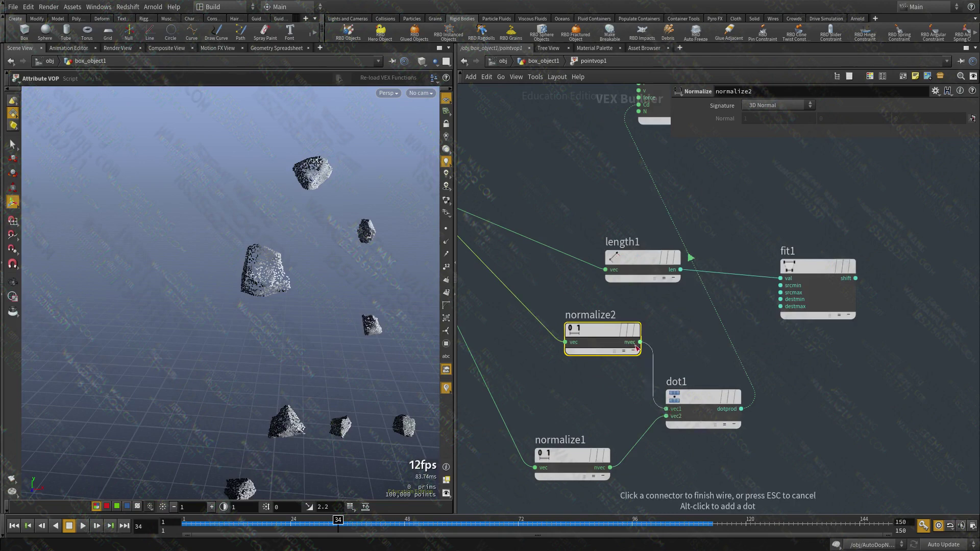
left_click(666, 416)
key("Escape")
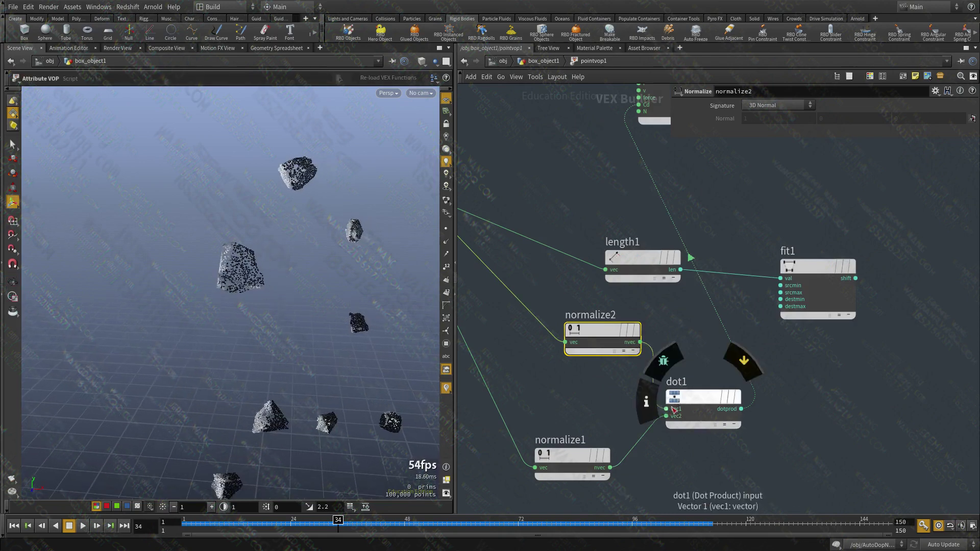
left_click(666, 416)
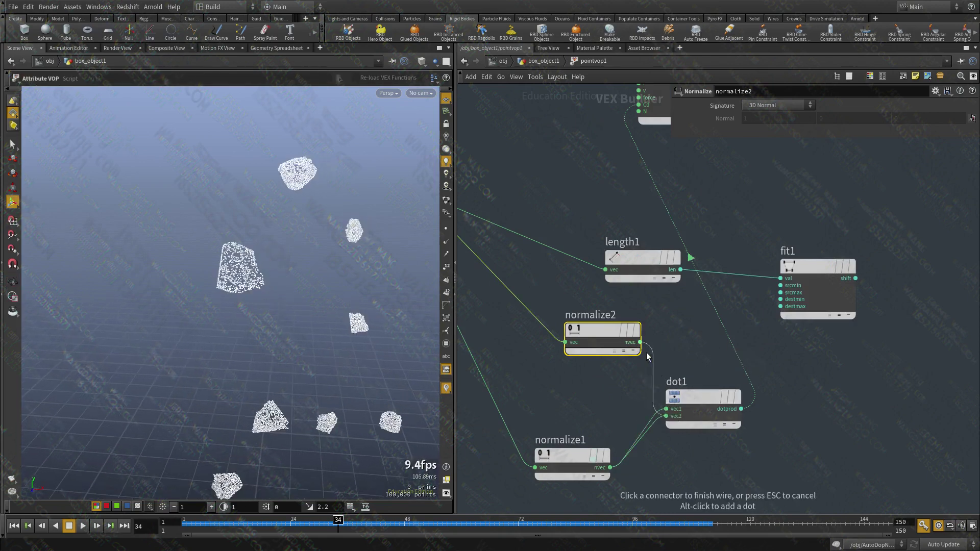
key("Escape")
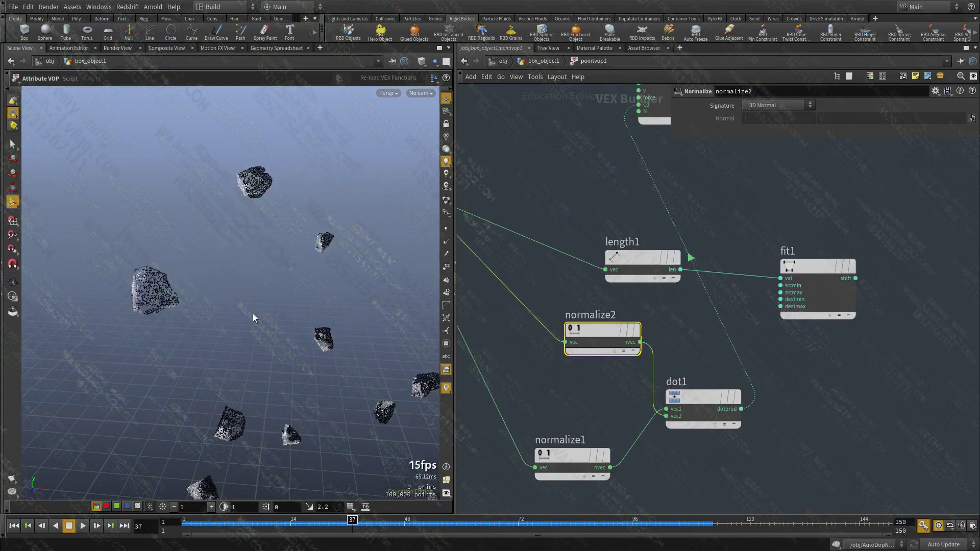
left_click(666, 416)
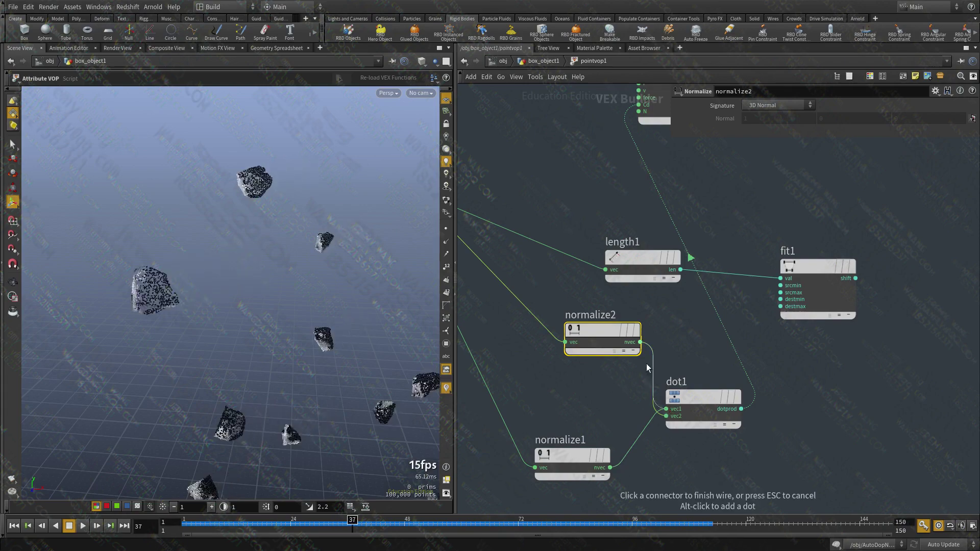
left_click(610, 467)
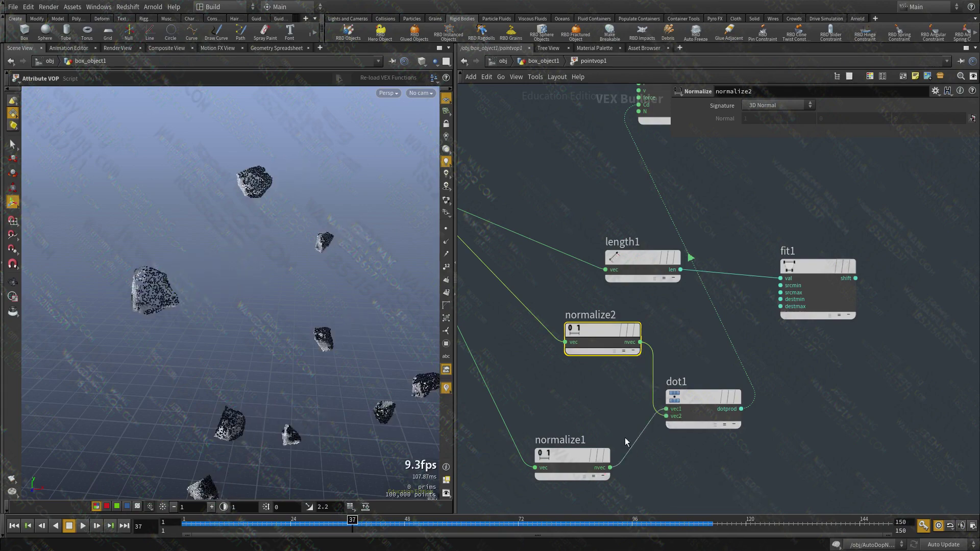
Add a second Fit Range node and insert it on the wire between dot1 and the Cd output
scroll(743, 402, "down", 1)
middle_click_drag(743, 402, 639, 431)
key("Tab")
type("r")
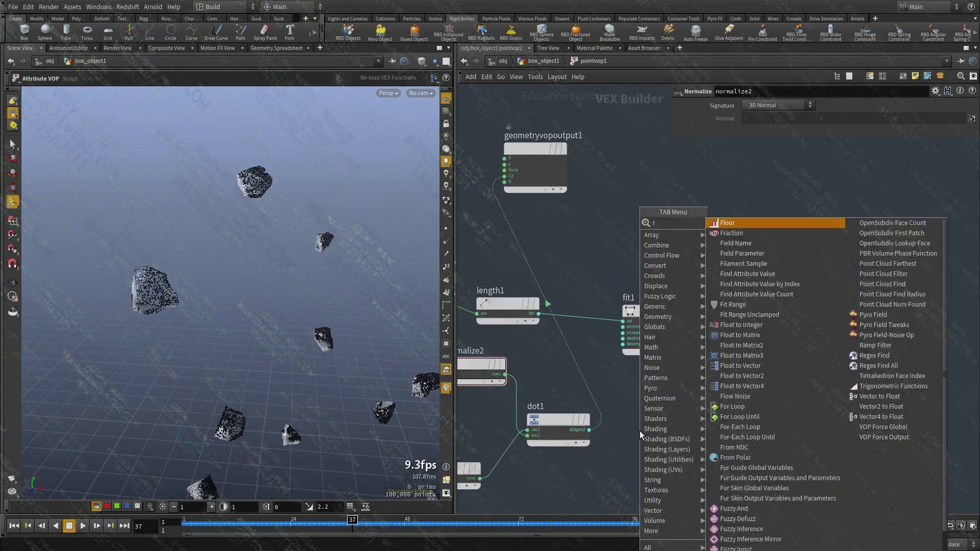
type("it")
key("Return")
left_click(633, 430)
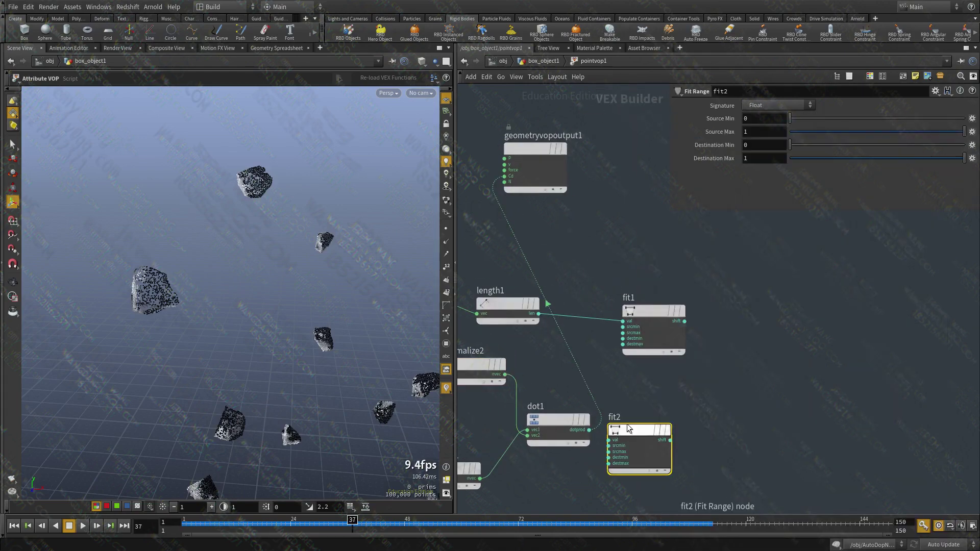
left_click_drag(629, 429, 584, 368)
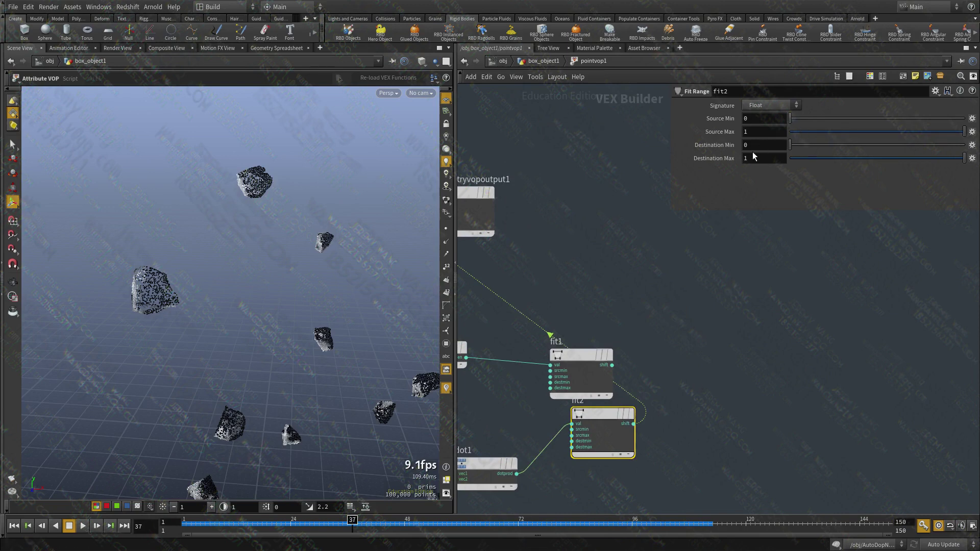
Invert fit2's output range with Destination Min 1 and Destination Max 0, and check the point colors on neighbouring frames
key("Tab")
type("0")
key("Return")
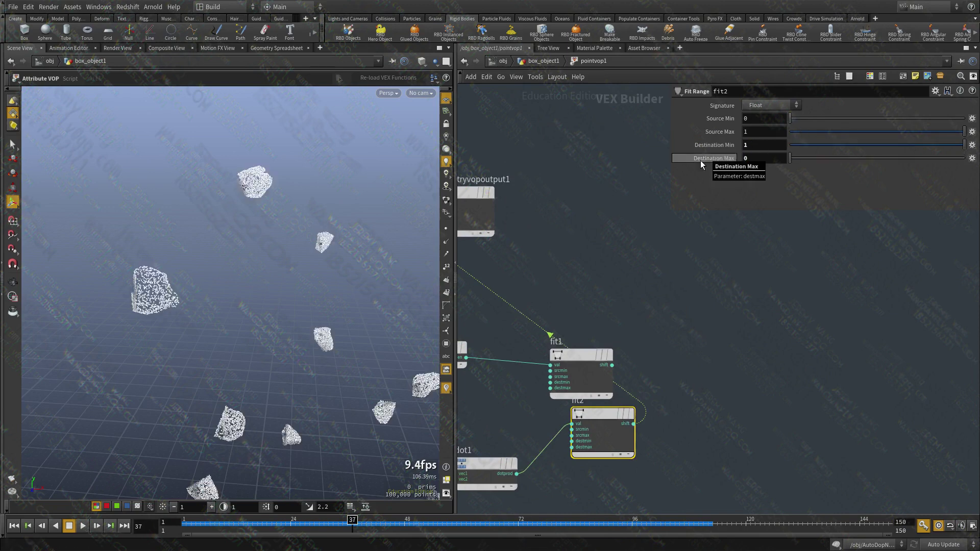
middle_click_drag(722, 370, 746, 326)
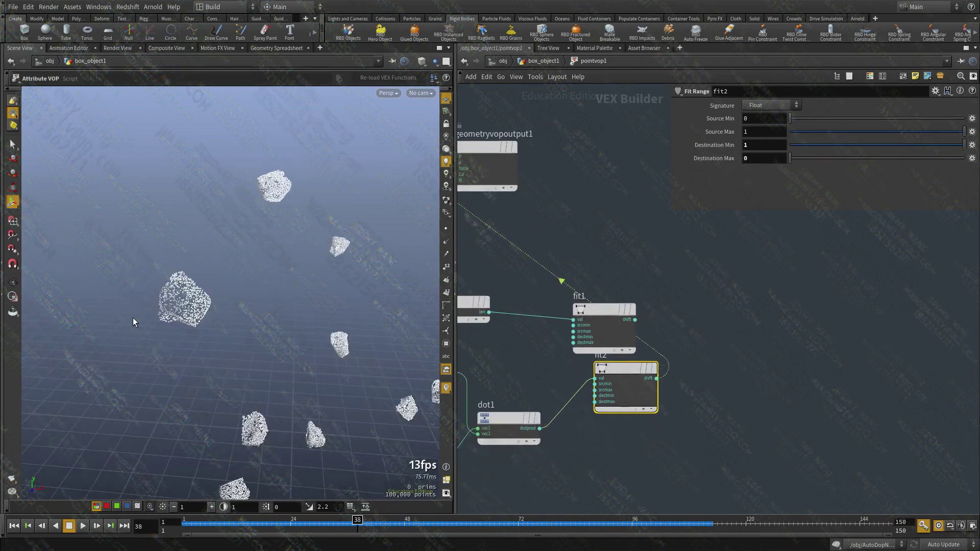
key("Left")
key("Left")
key("Left")
key("Left")
key("Left")
key("Right")
key("Right")
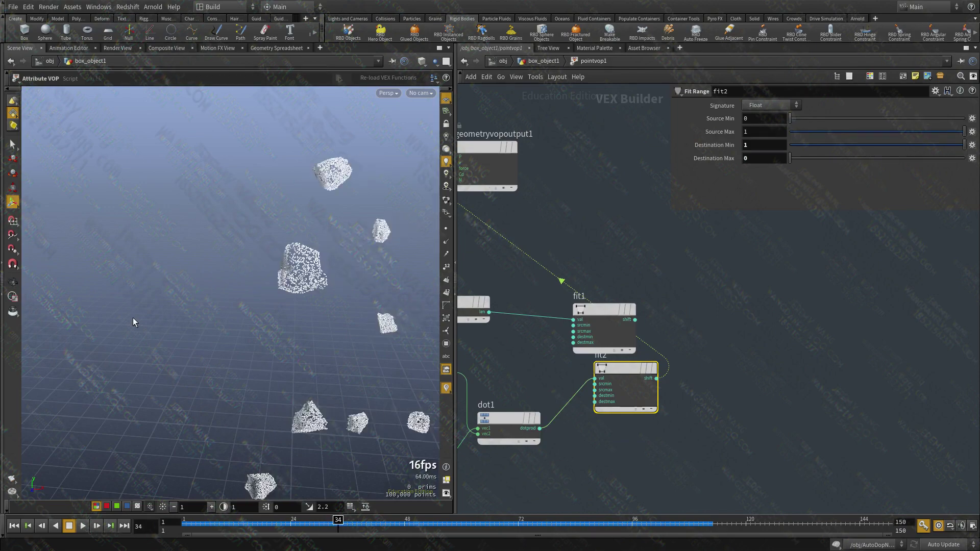
Move the geometry output node farther away and insert a Ramp Parameter node on the wire between fit2 and Cd
middle_click_drag(532, 223, 561, 273)
left_click_drag(514, 218, 876, 332)
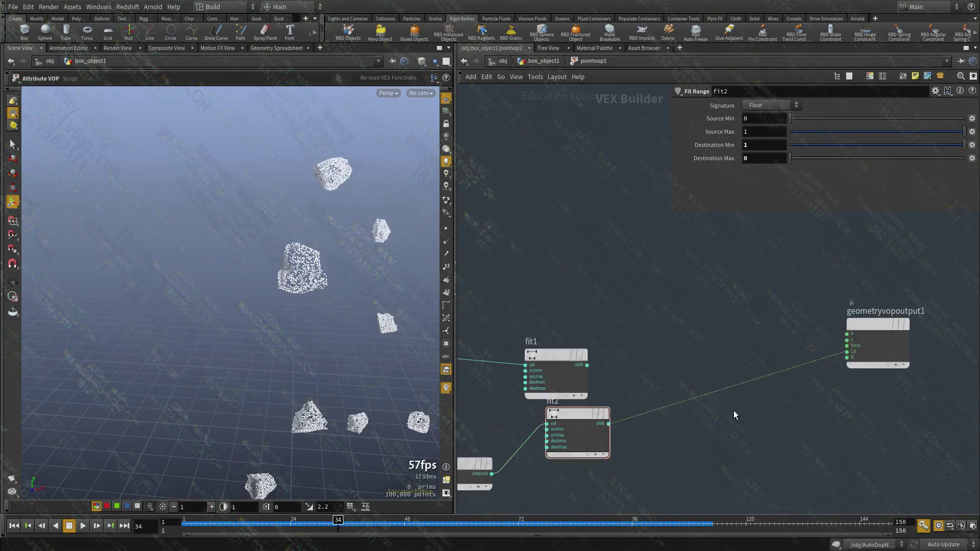
key("Tab")
type("ramp")
key("Down")
key("Down")
key("Return")
left_click(733, 411)
left_click_drag(734, 410, 706, 395)
Return to the object network and shift the black key of pointvop1's ramp to position 0.787072
key("u")
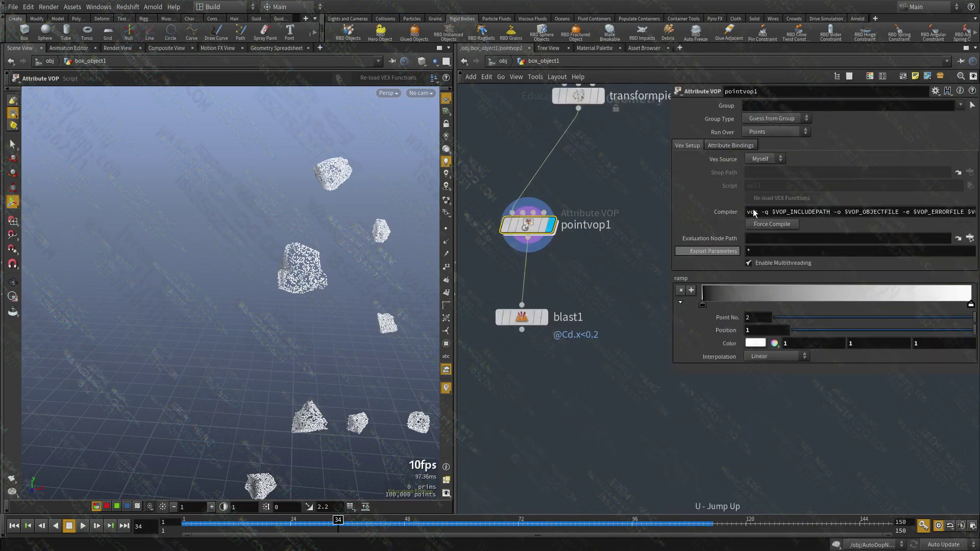
left_click_drag(721, 302, 914, 304)
left_click_drag(154, 325, 166, 304)
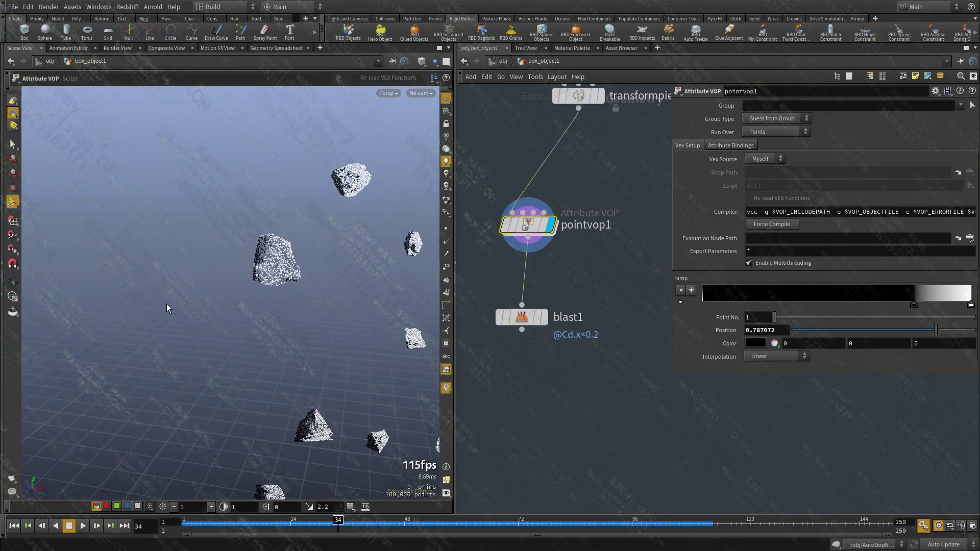
Examine the fragments' point colors from several angles between about frames 26 and 45, including the result of blast1
key("Right")
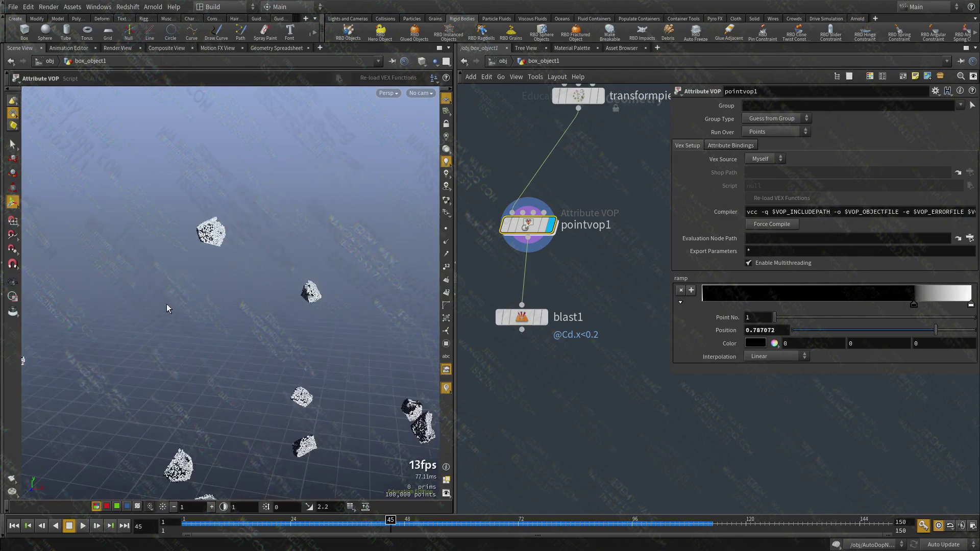
key("space")
left_click_drag(278, 226, 176, 306)
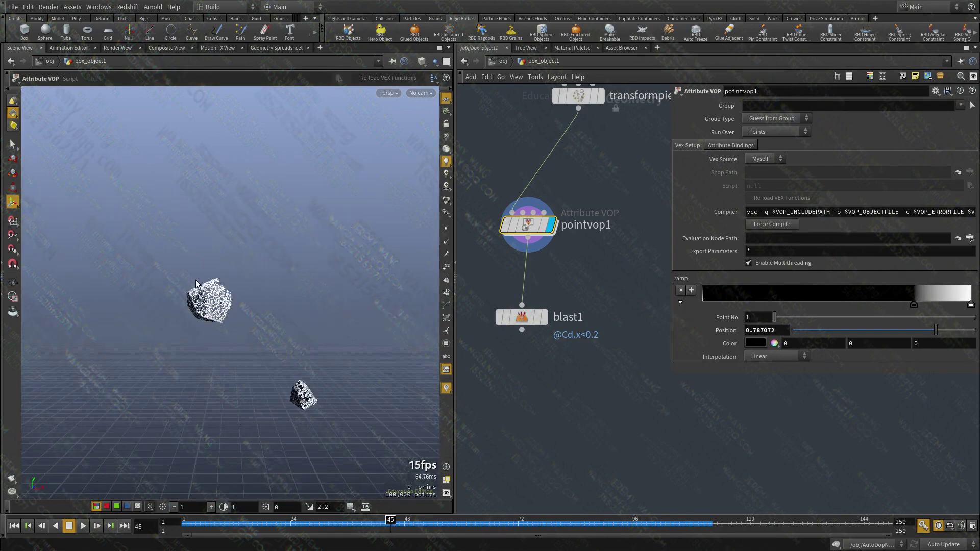
left_click_drag(204, 307, 288, 277)
scroll(288, 277, "down", 5)
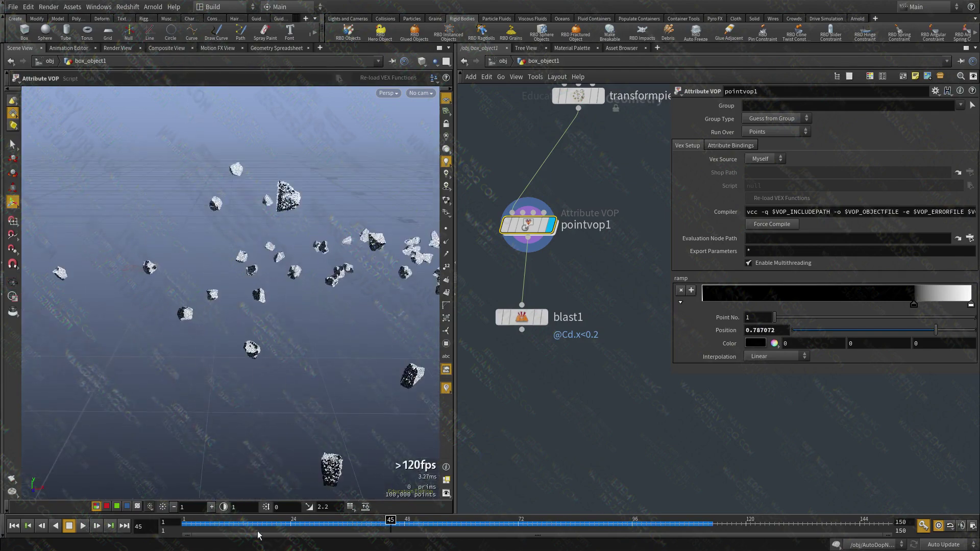
left_click_drag(291, 526, 253, 525)
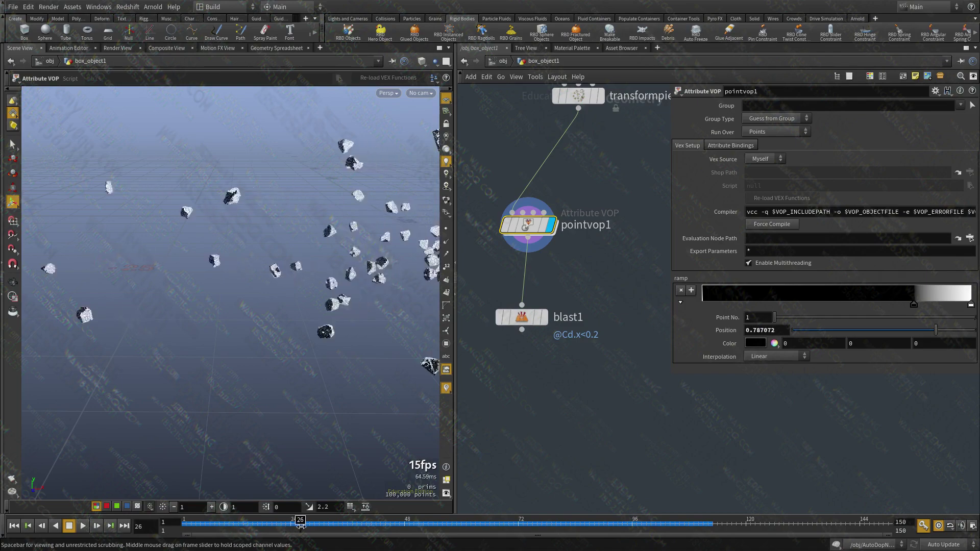
mouse_move(321, 535)
left_mouse_down()
mouse_move(268, 532)
mouse_move(380, 533)
left_mouse_up()
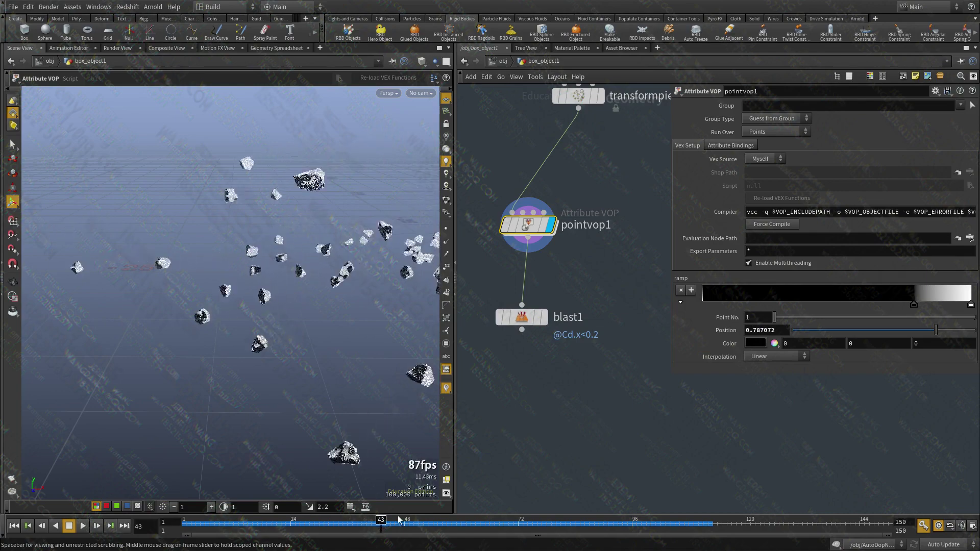
scroll(513, 375, "down", 3)
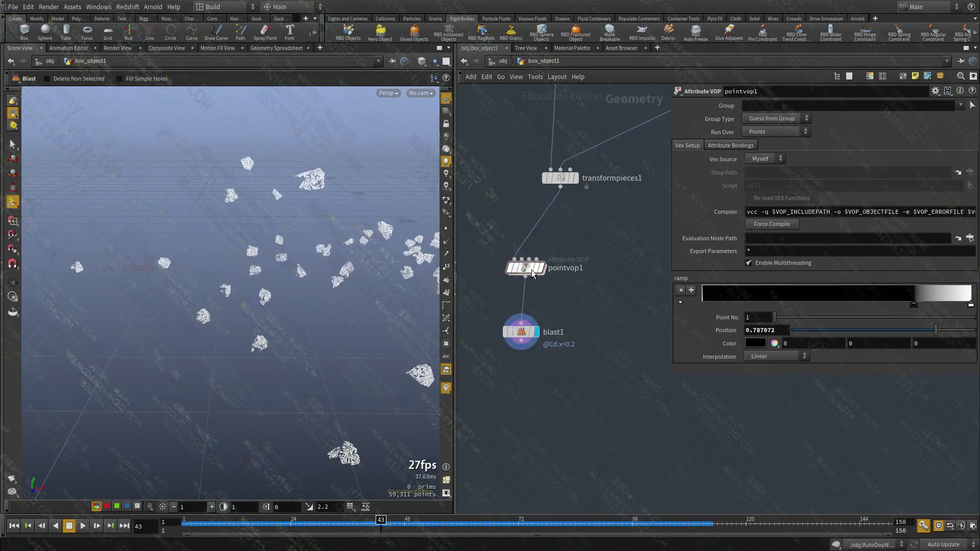
Reopen pointvop1's VOP network and add a Multiply node with fit1's output as its first input
double_click(525, 268)
key("l")
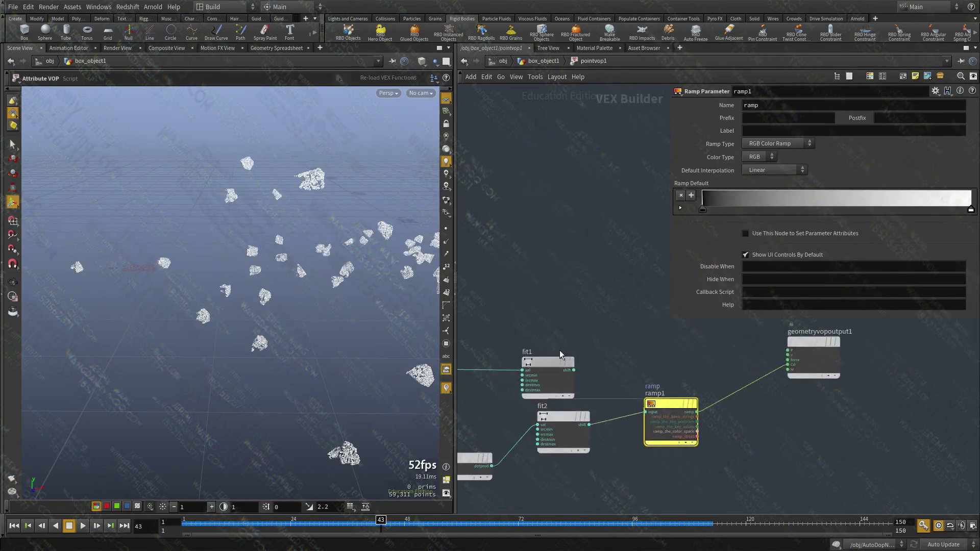
key("Tab")
type("mul")
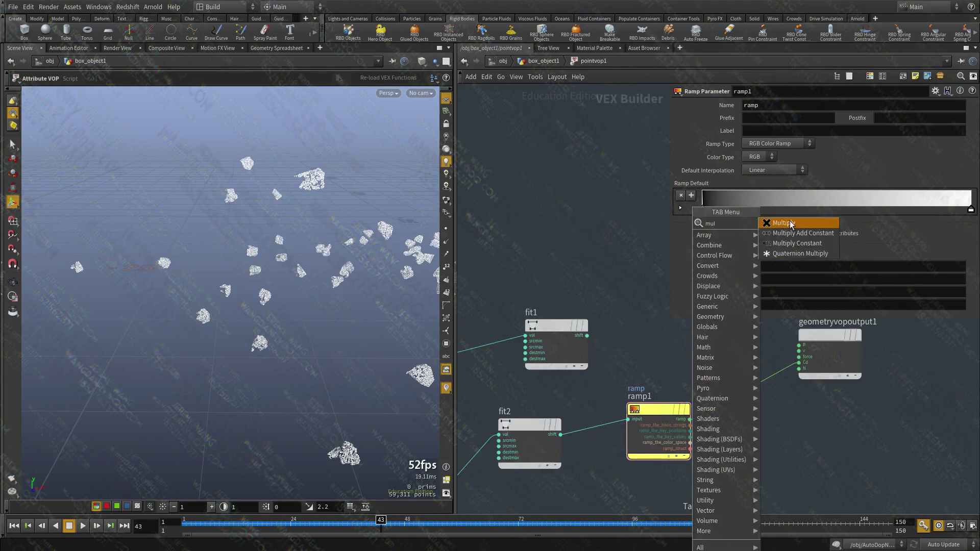
left_click(783, 223)
left_click(659, 374)
left_click(589, 334)
left_click(649, 380)
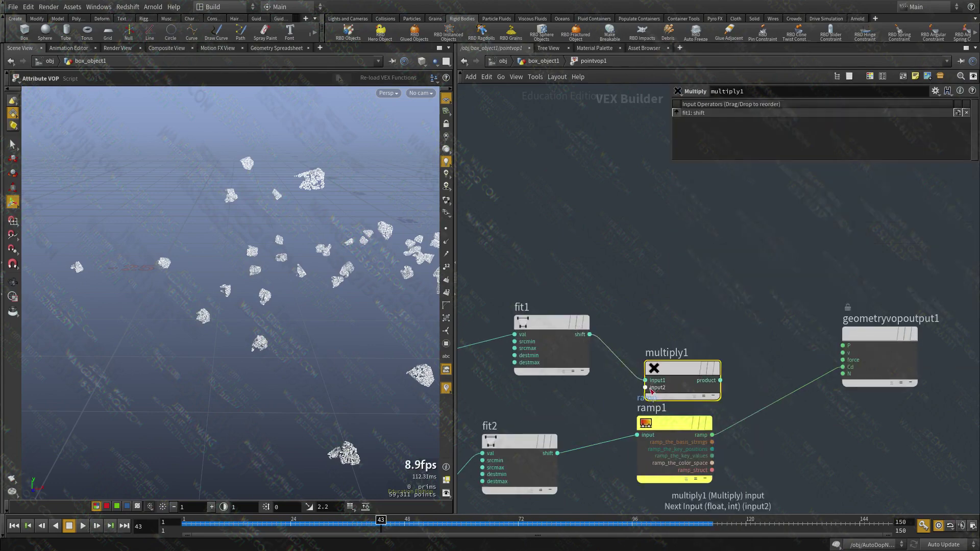
Wire ramp1 into multiply1's second input and multiply1's product into the Cd output, and reposition the Multiply node
left_click(712, 434)
left_click(646, 387)
left_click(842, 367)
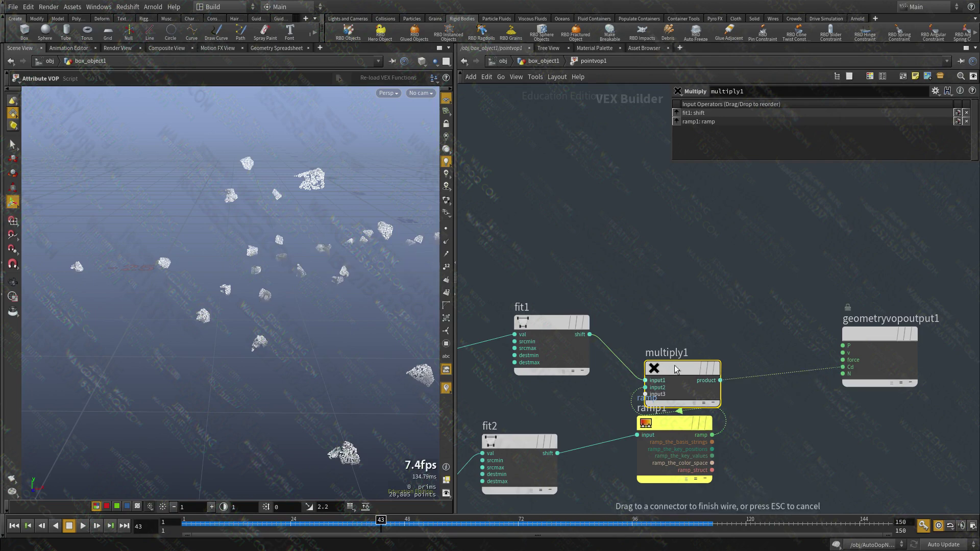
left_click(720, 380)
left_click_drag(684, 370, 737, 352)
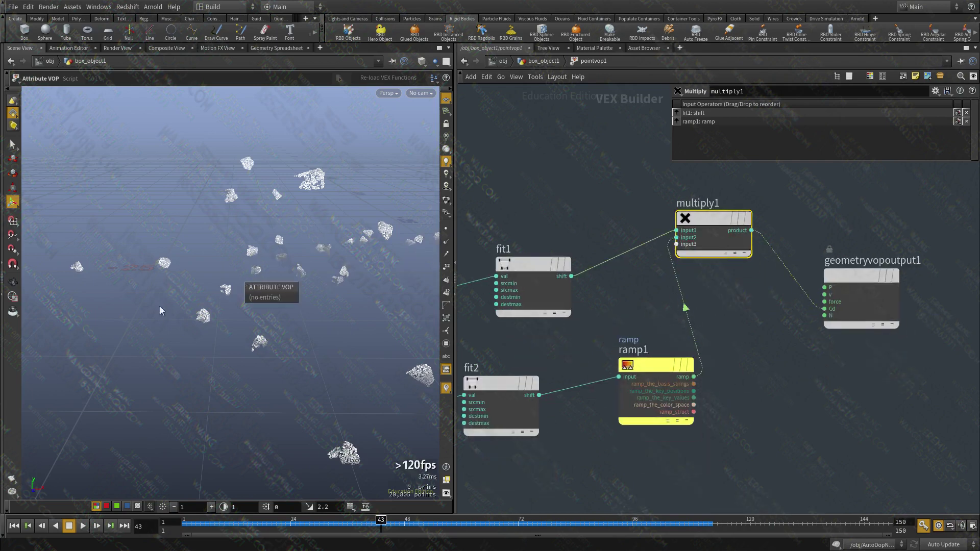
Go to frame 57, return to the object network, select blast1 and examine the points remaining on the fragments
left_click_drag(255, 286, 255, 337, "alt")
left_click_drag(220, 528, 447, 530)
middle_click_drag(647, 448, 614, 427)
key("u")
left_click(531, 280)
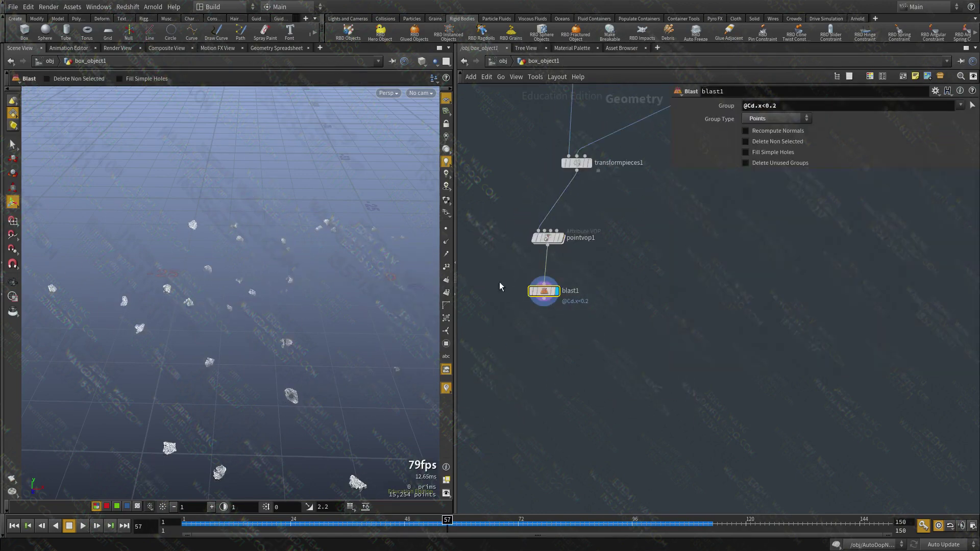
left_click_drag(452, 419, 396, 408)
key("Escape")
left_click_drag(306, 306, 243, 265)
key("Return")
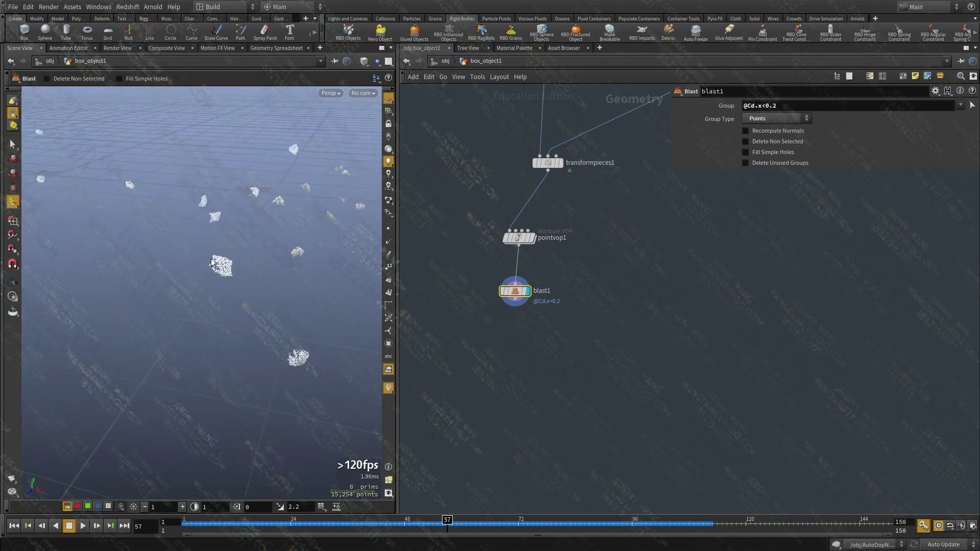
scroll(556, 315, "up", 2)
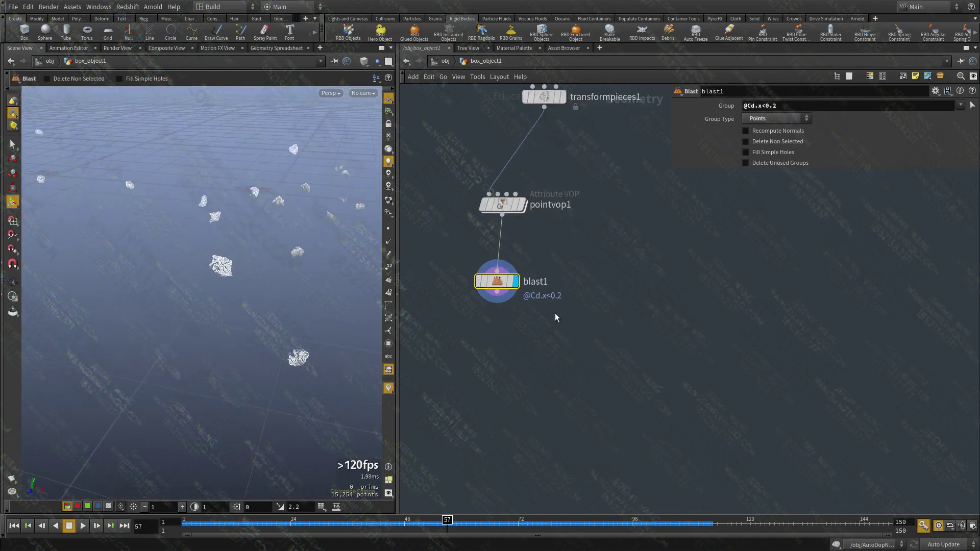
Add a Trail node below blast1, connect it to blast1's output and display it
key("Tab")
type("trail")
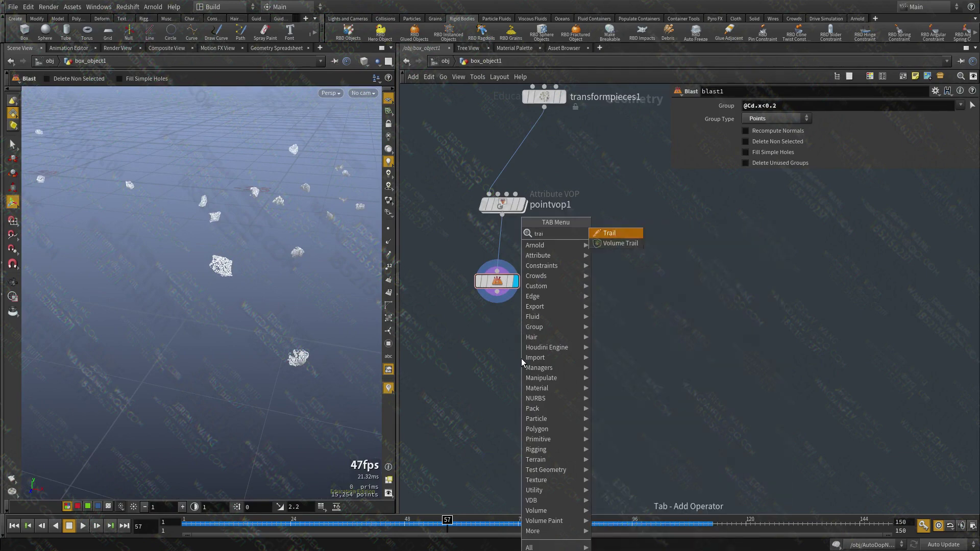
key("Return")
left_click(522, 359)
left_click_drag(497, 292, 520, 349)
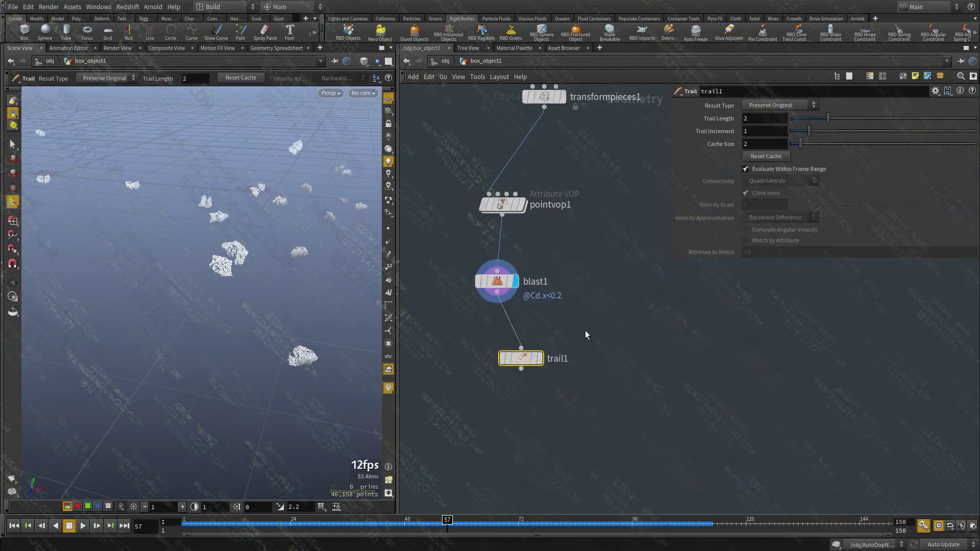
left_click(540, 358)
Set trail1's Trail Length to 10 and view the resulting point trails
type("10")
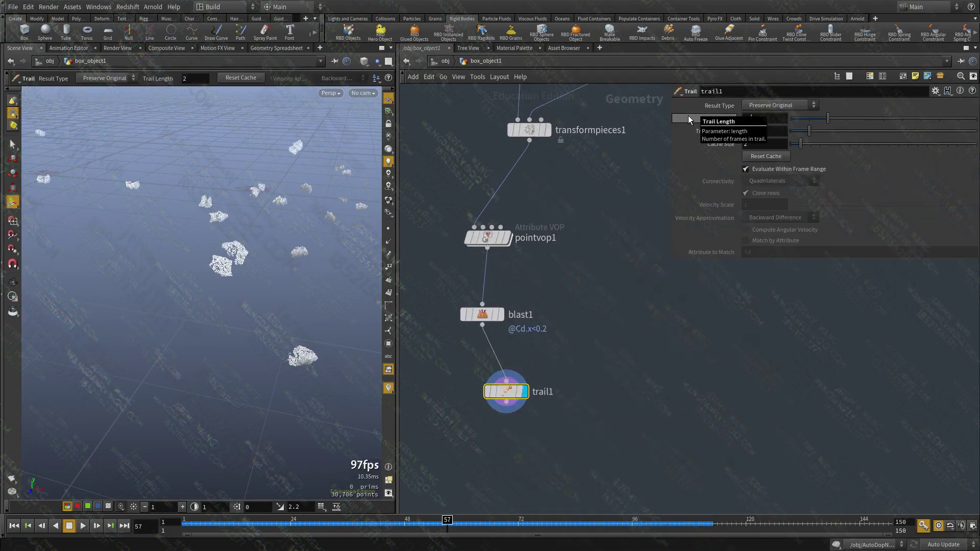
key("Return")
key("Escape")
left_click_drag(151, 250, 321, 259)
key("Return")
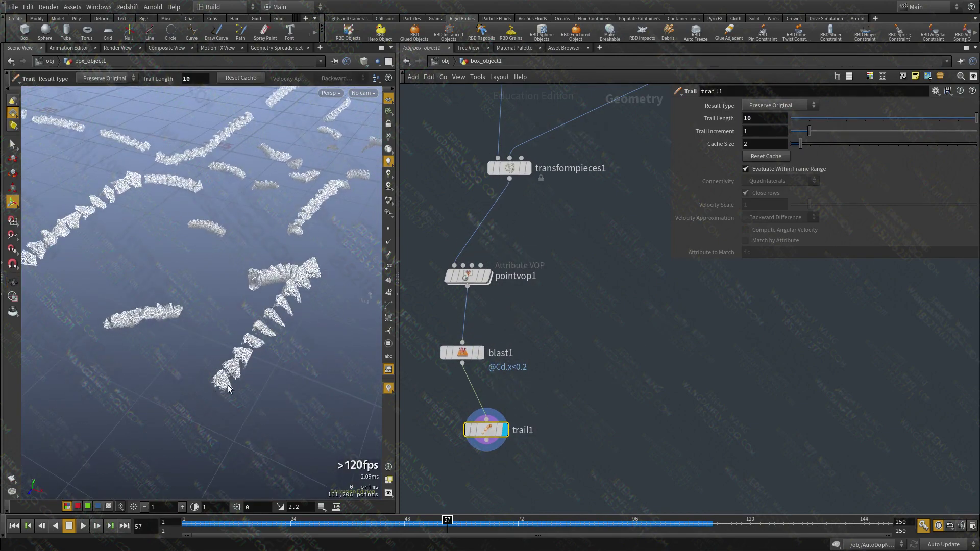
Add a VDB from Particles node connected below trail1 and display it
key("Tab")
type("vdb")
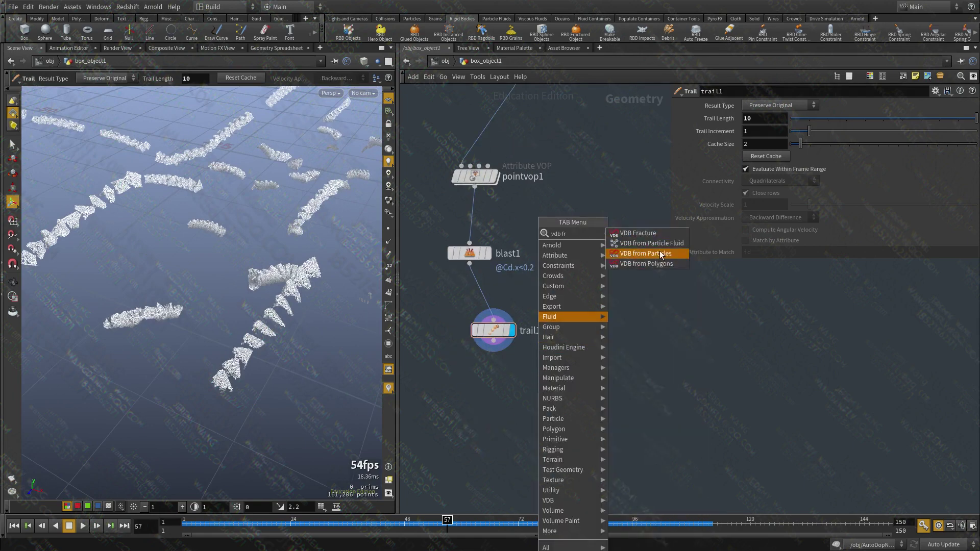
left_click(646, 254)
left_click(453, 413)
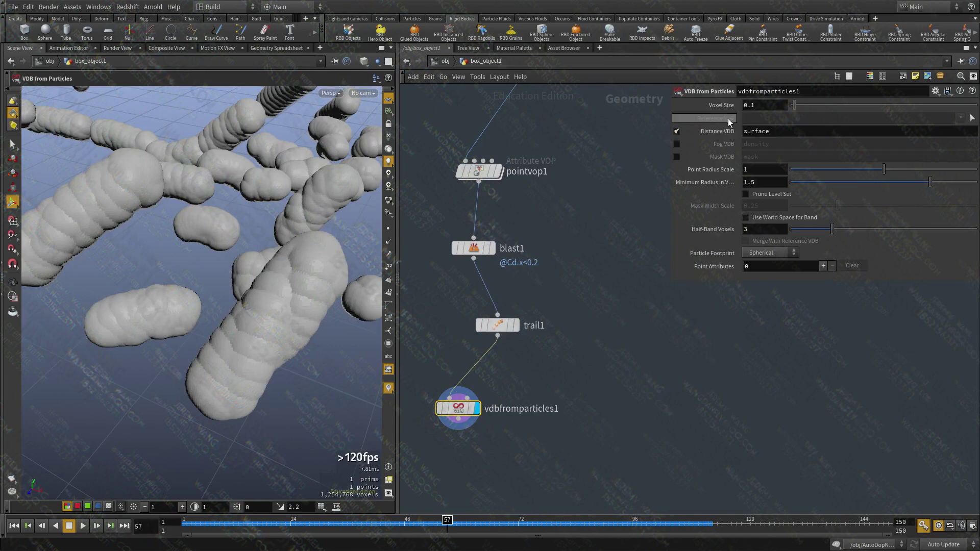
Switch vdbfromparticles1 from Distance VDB to Fog VDB, with Point Radius Scale .2 and Voxel Size 0.02
left_click(676, 131)
left_click(677, 143)
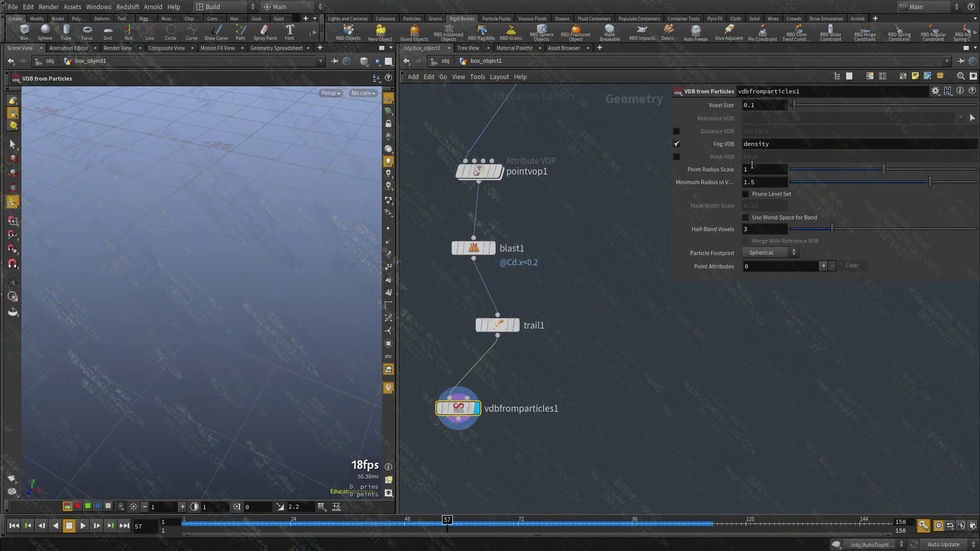
type(".2")
key("Return")
key("Escape")
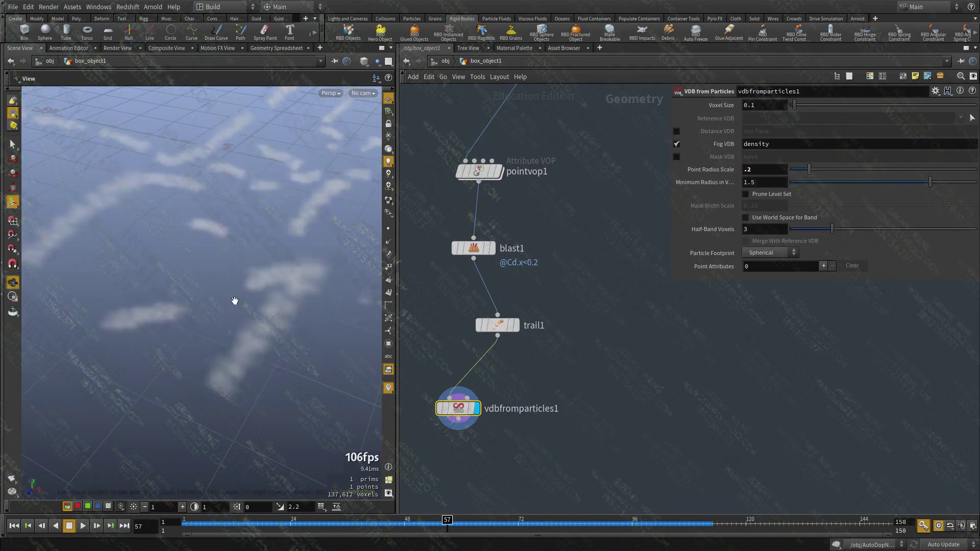
left_click_drag(234, 300, 291, 306)
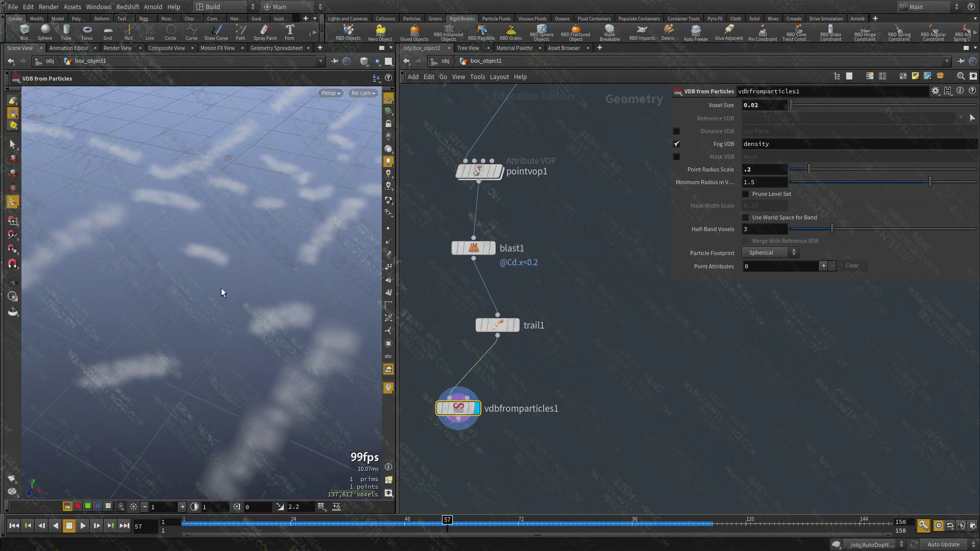
left_click_drag(221, 293, 256, 305)
Display trail1 again and cut the vdbfromparticles1 node from the network
left_click(517, 326)
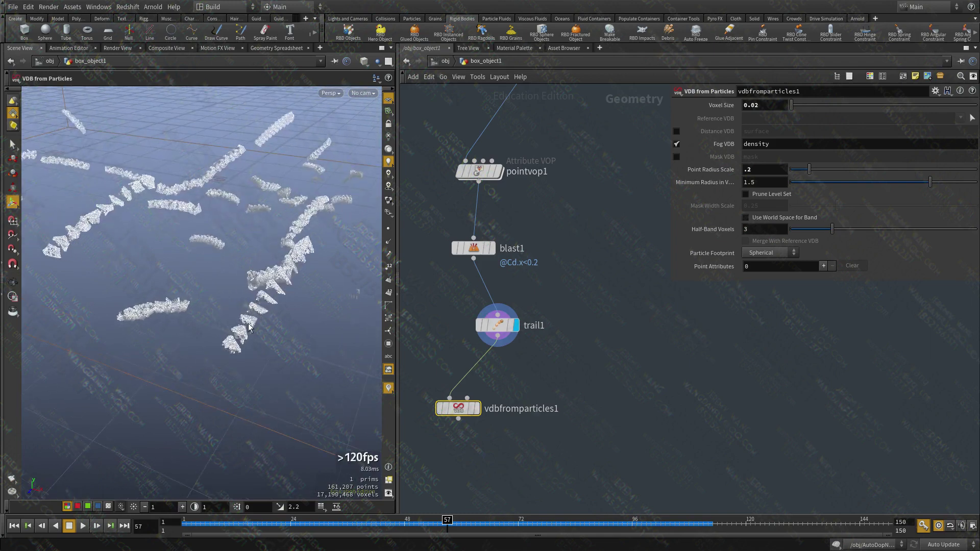
key("ctrl+x")
key("h")
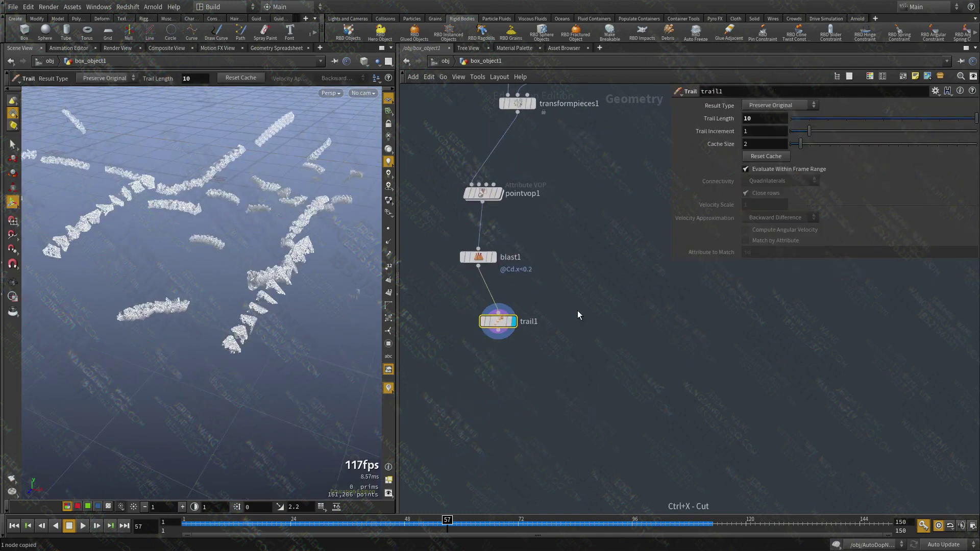
Align trail1 beneath blast1 and set its Trail Length to 5 and Trail Increment to 2
left_click_drag(497, 329, 481, 349)
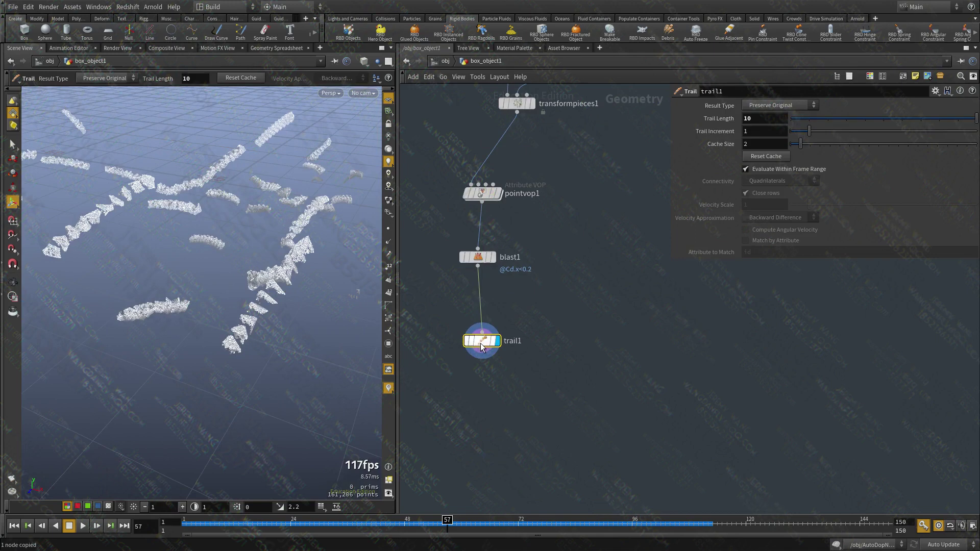
left_click_drag(271, 292, 235, 370)
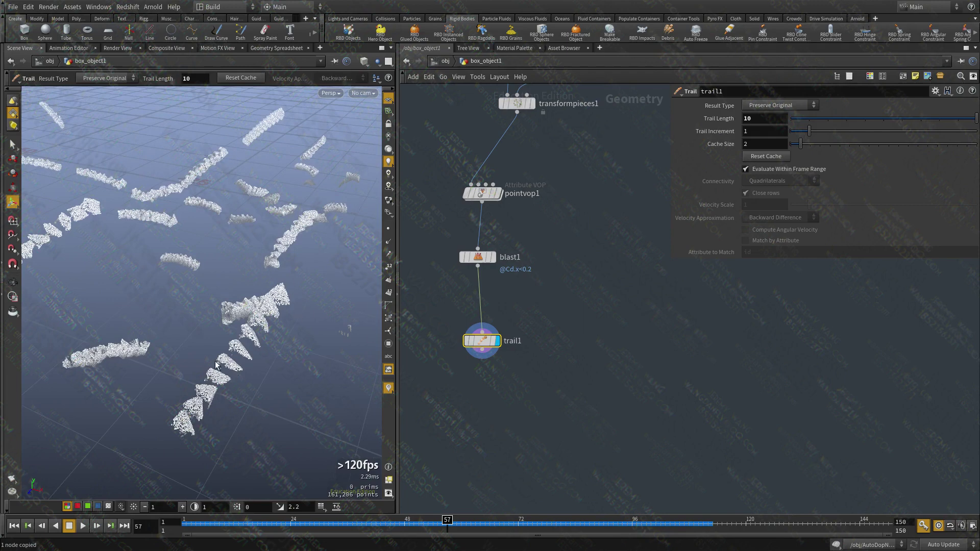
middle_click_drag(457, 314, 533, 394)
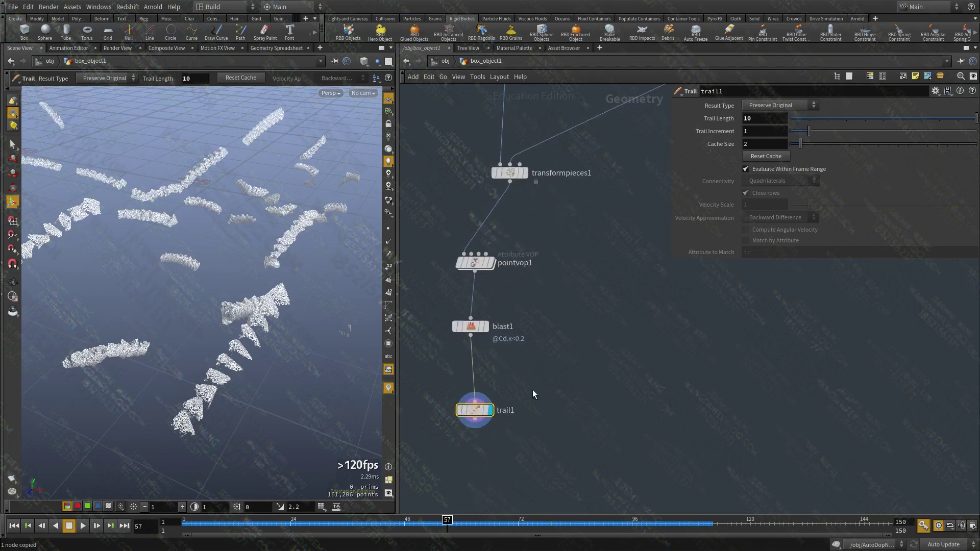
type("5")
key("Return")
middle_click_drag(568, 349, 574, 330)
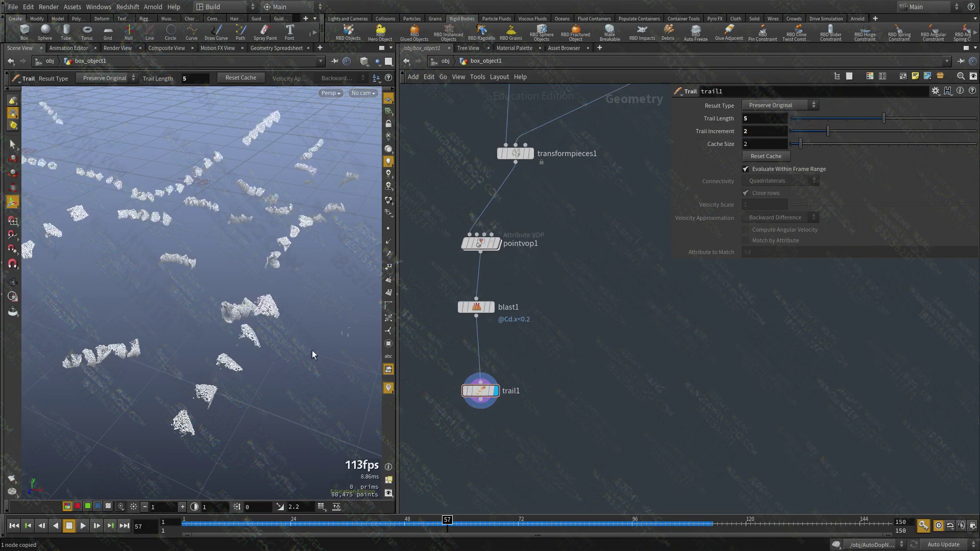
Examine the trailed fragment points from several angles and go back up the network to the scatter2 branch
left_click_drag(274, 313, 289, 329, "alt")
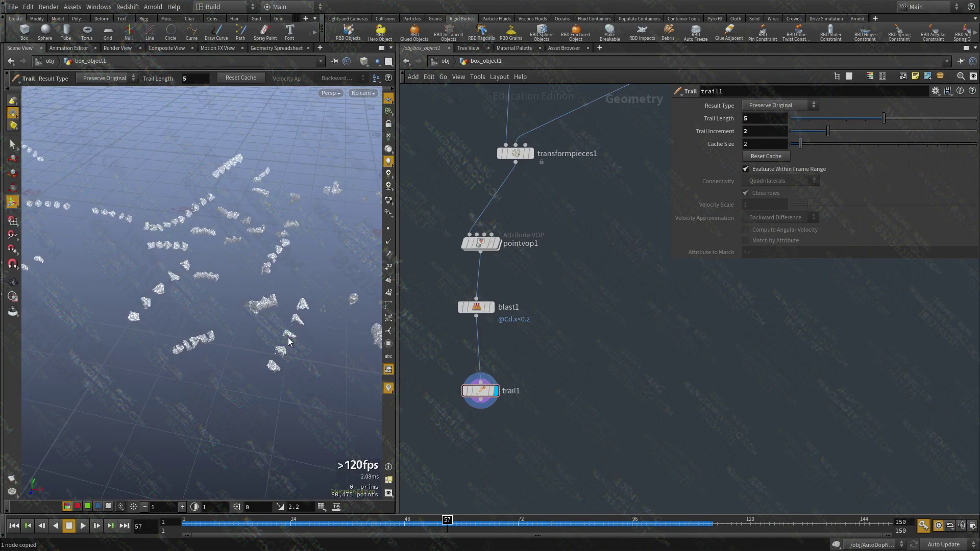
scroll(582, 337, "down", 2)
left_click_drag(527, 371, 540, 290)
left_click_drag(357, 239, 270, 306)
left_click(547, 392)
left_click_drag(265, 352, 207, 356, "alt")
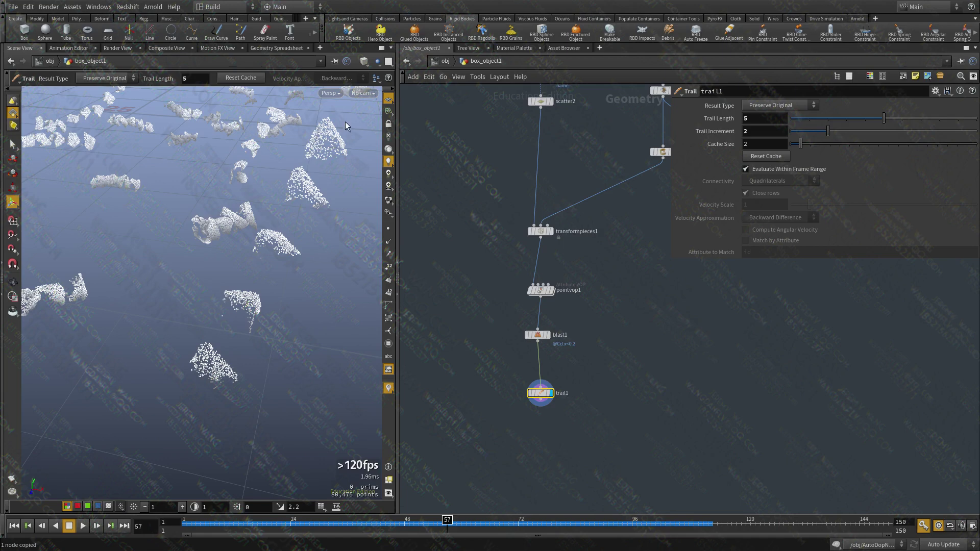
scroll(657, 340, "down", 5)
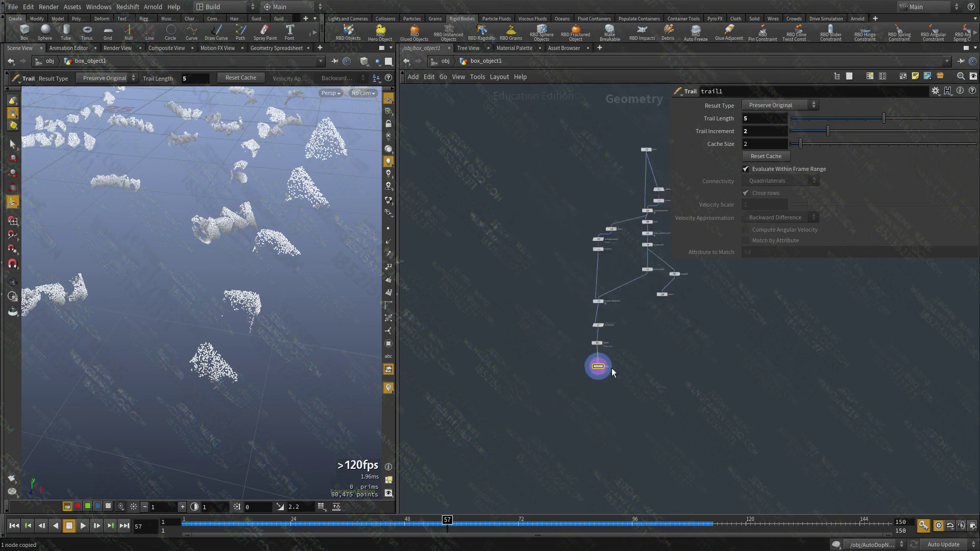
scroll(574, 264, "up", 5)
key("ctrl+v")
left_click(545, 245)
scroll(583, 262, "up", 3)
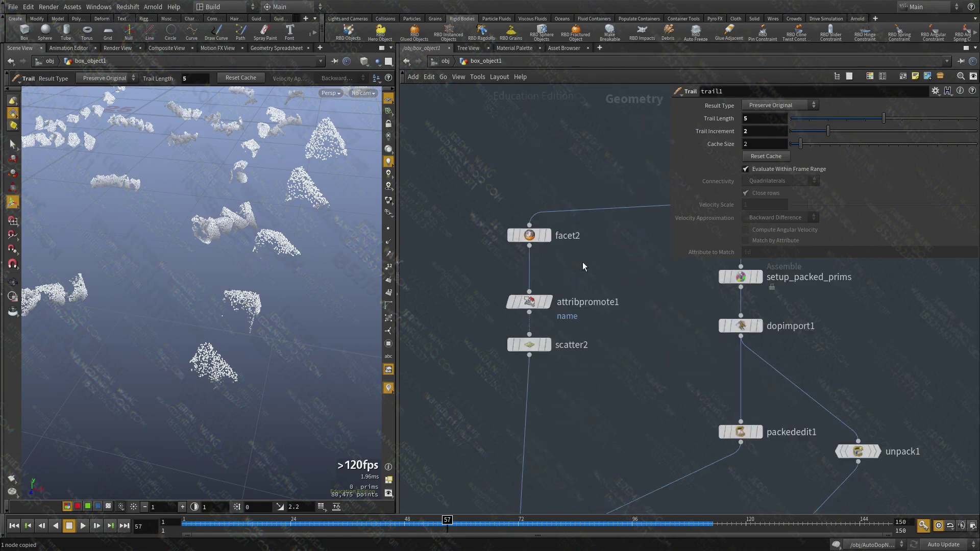
Display scatter2 and insert an Attribute Wrangle directly beneath it
left_click_drag(518, 345, 512, 424)
left_click(528, 302)
mouse_move(230, 276)
left_mouse_down("alt")
mouse_move(158, 285)
mouse_move(261, 281)
mouse_move(229, 272)
left_mouse_up("alt")
middle_click_drag(627, 355, 616, 294)
left_click(536, 364)
left_click_drag(513, 364, 519, 278)
scroll(546, 344, "up", 2)
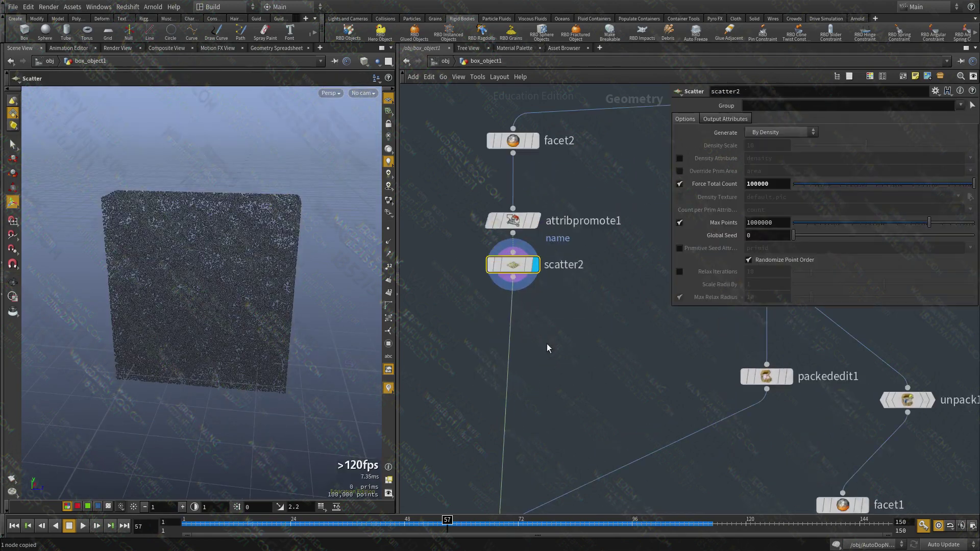
key("Tab")
left_click(657, 230)
left_click(528, 330)
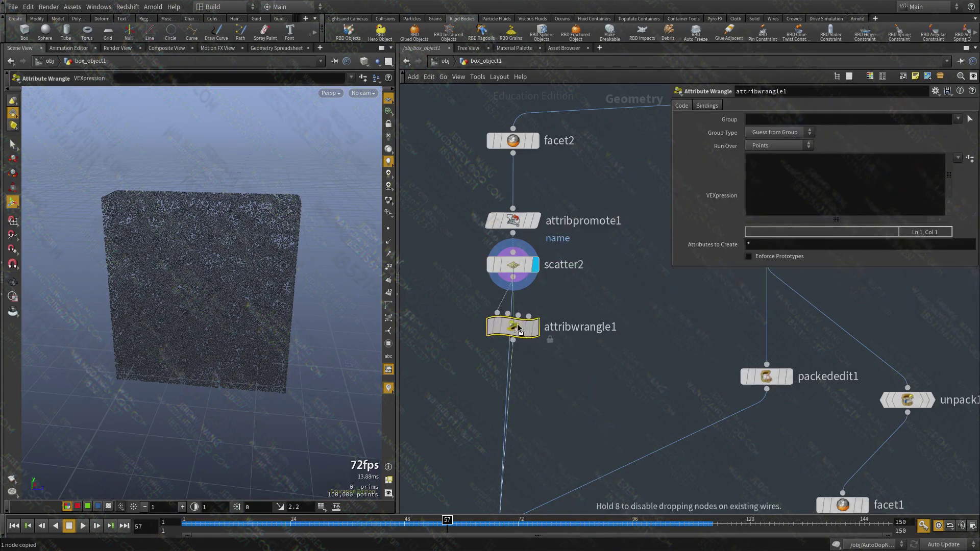
Enter the VEXpression "i@tempid = i@ptnum;" in attribwrangle1 so each scattered point stores its own number
left_click(789, 198)
type("i@tempid")
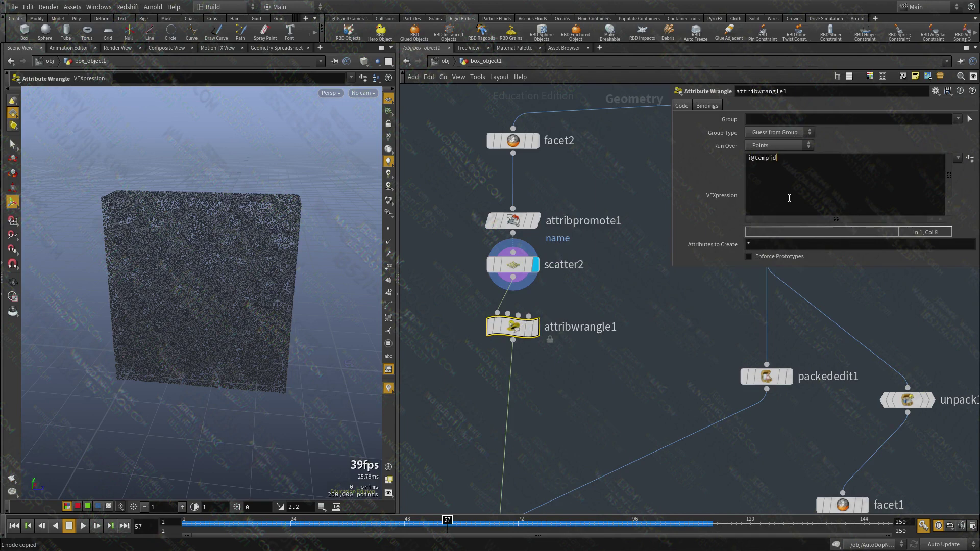
type(" = i@ptnm")
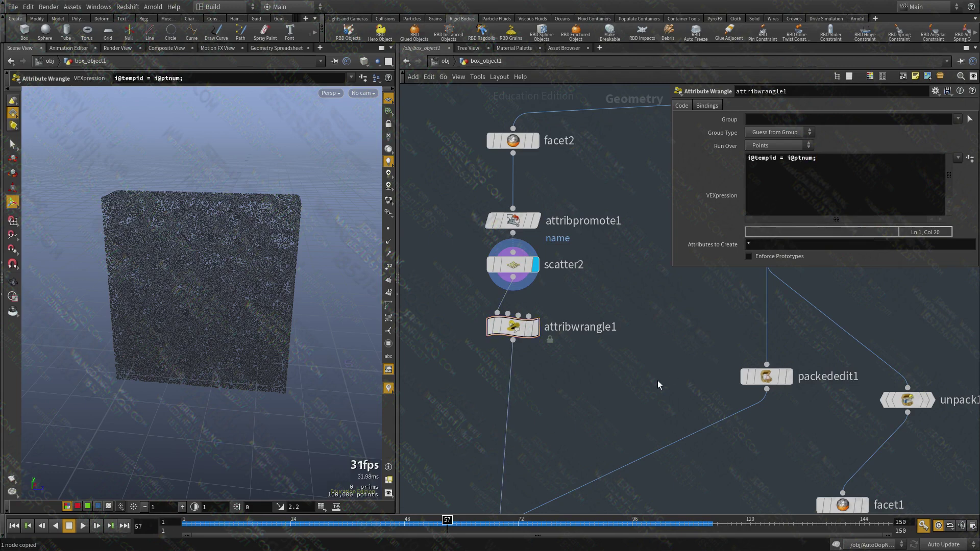
Display trail1 again and inspect its node info for the point attributes it carries
scroll(657, 381, "down", 10)
left_click_drag(421, 302, 572, 350)
scroll(172, 372, "up", 3)
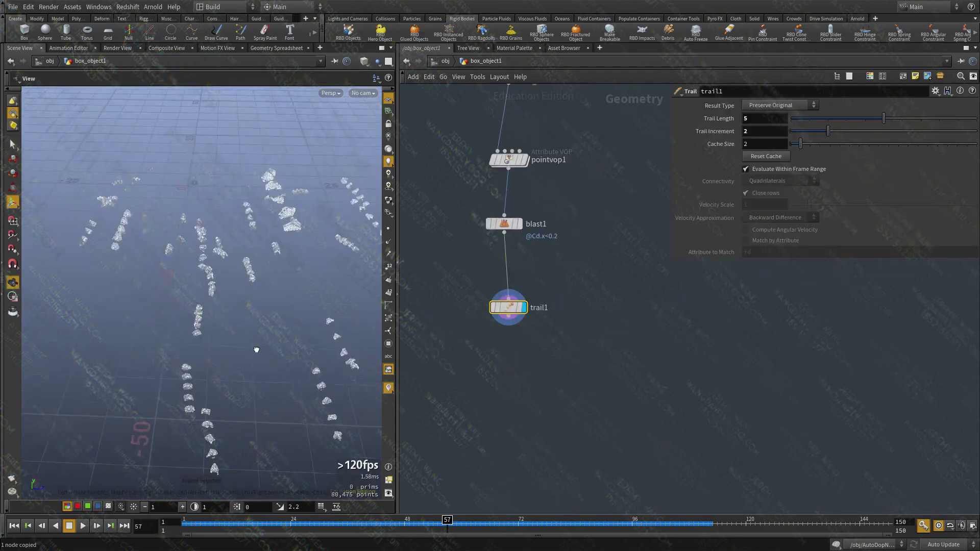
middle_click(510, 310)
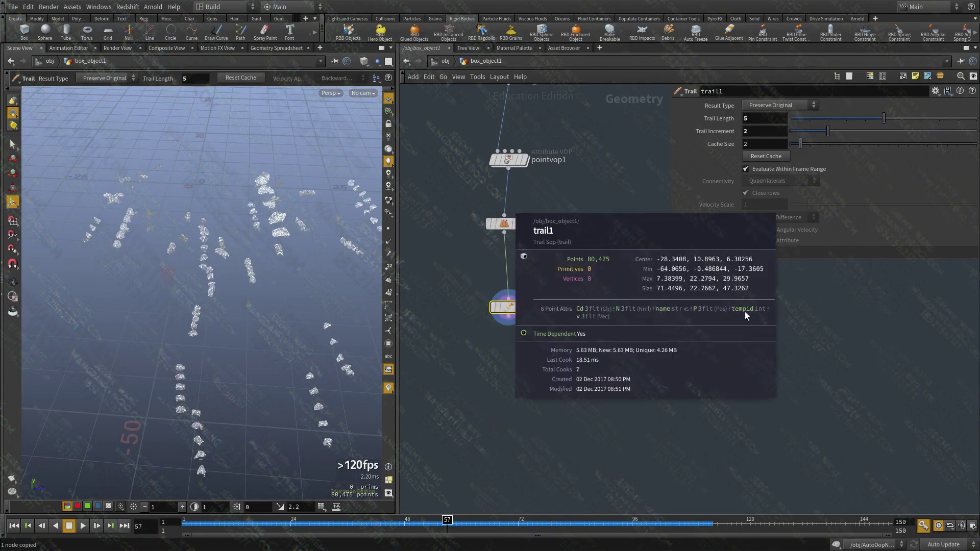
Place an Add node connected directly below trail1
scroll(512, 367, "up", 3)
key("Tab")
type("add")
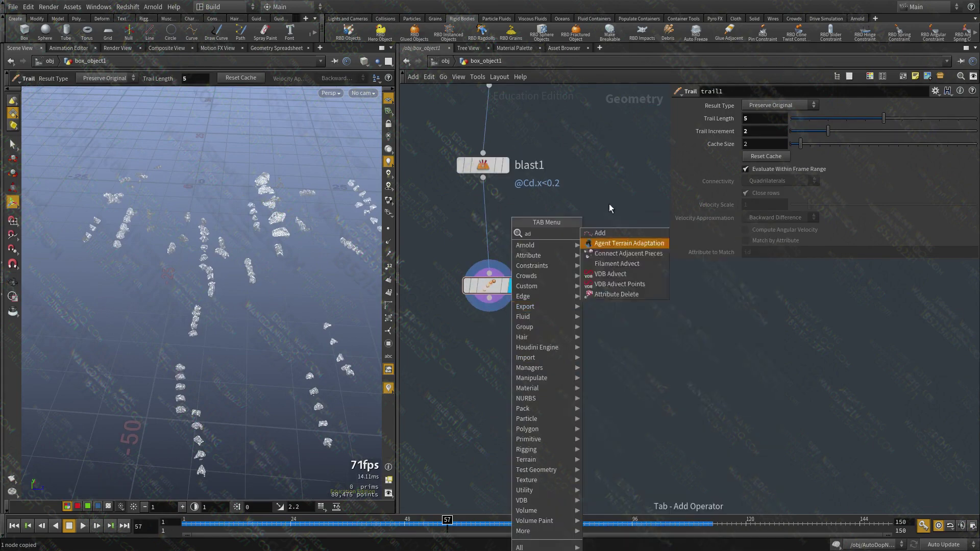
left_click(592, 233)
left_click(488, 346)
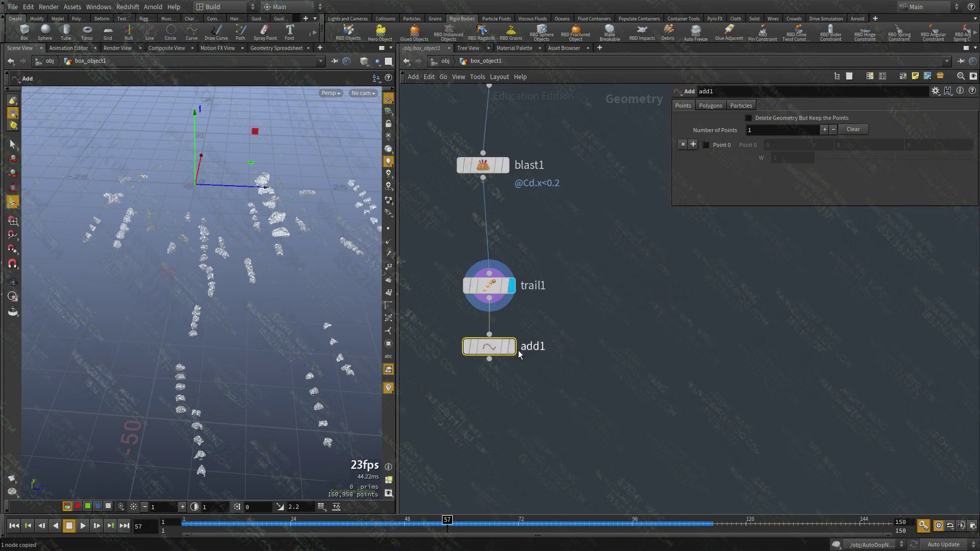
Set add1 to build polygons By Group with Add set to By Attribute, using the attribute name tempid
left_click(711, 107)
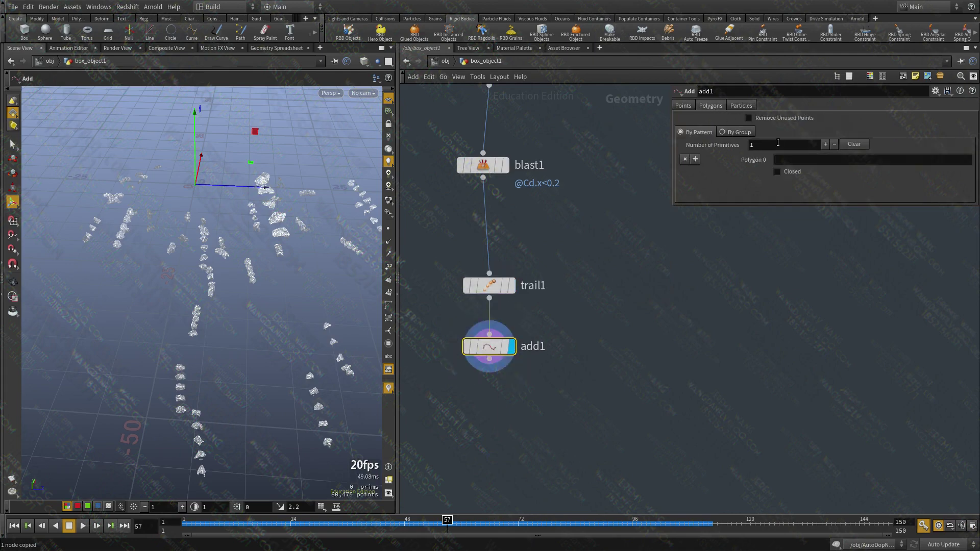
left_click(734, 134)
left_click(777, 162)
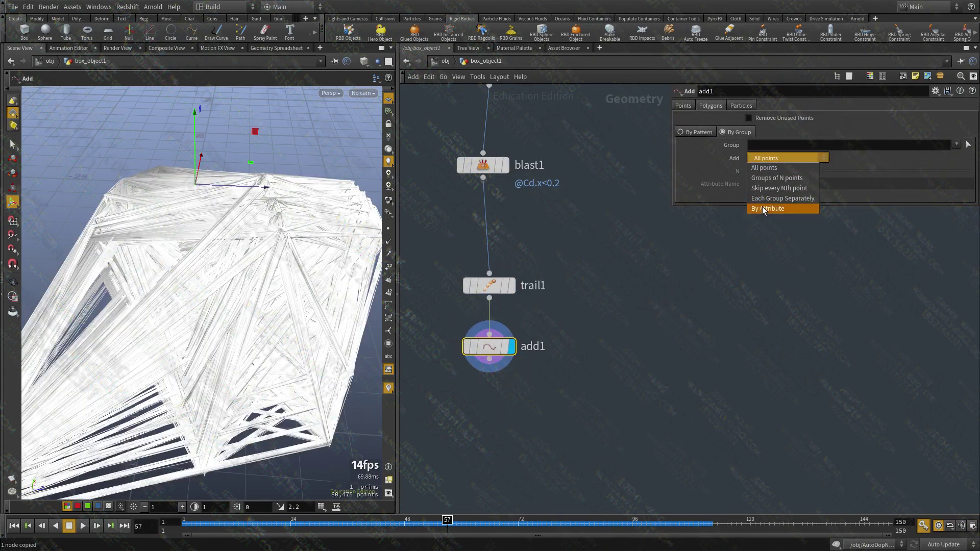
left_click(761, 206)
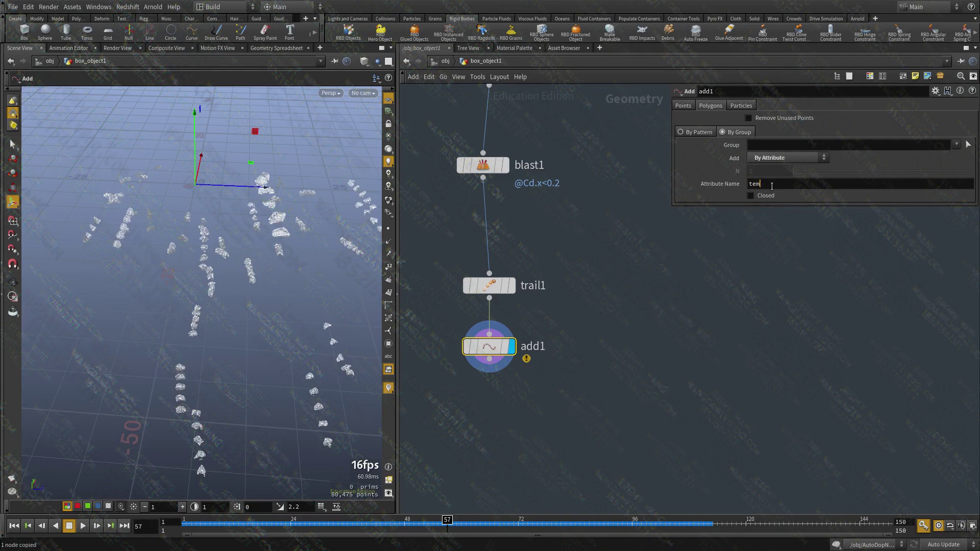
key("Return")
mouse_move(317, 313)
left_mouse_down()
mouse_move(199, 313)
mouse_move(176, 283)
left_mouse_up()
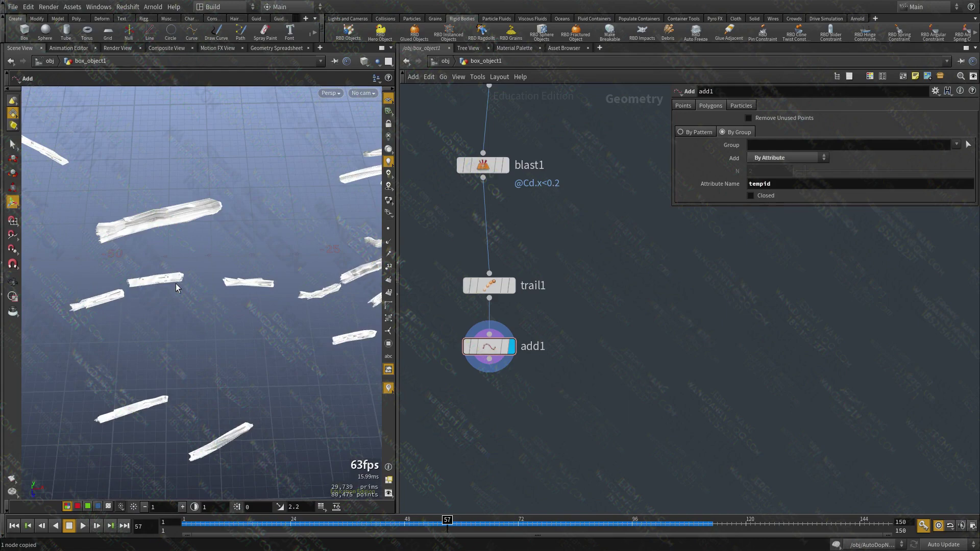
Add a VDB from Particles node connected below add1 and display it
middle_click_drag(613, 353, 635, 389)
left_click_drag(634, 394, 574, 437)
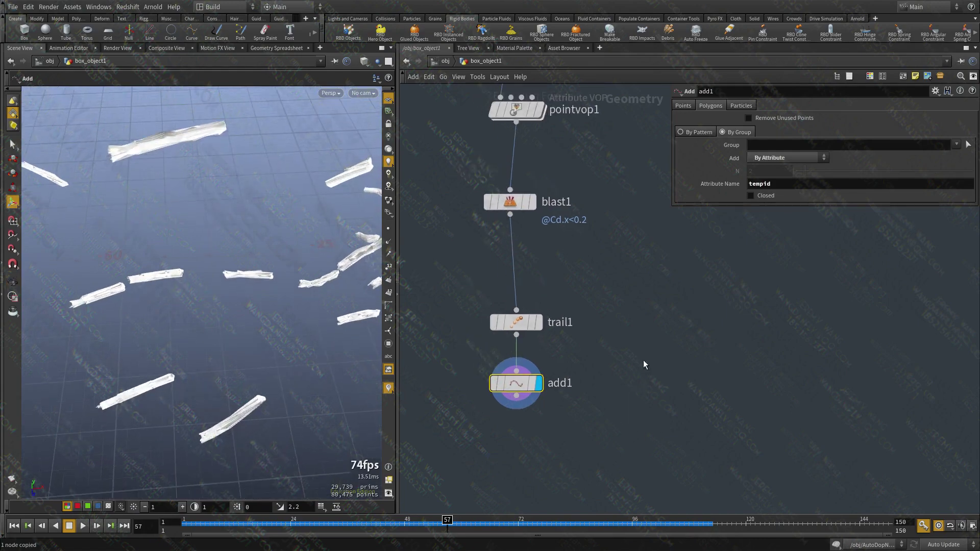
scroll(643, 360, "down", 3)
key("Tab")
type("vdb fr")
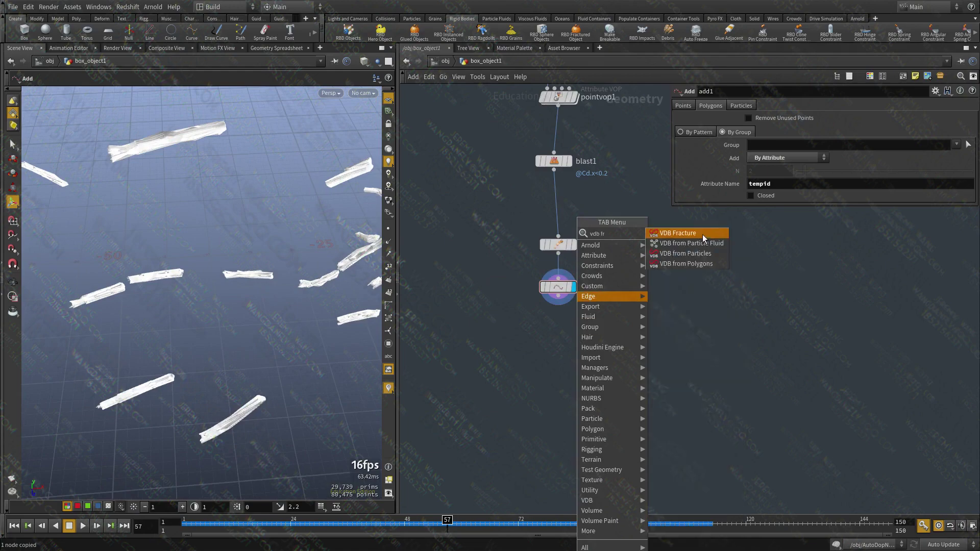
left_click(686, 254)
left_click(581, 362)
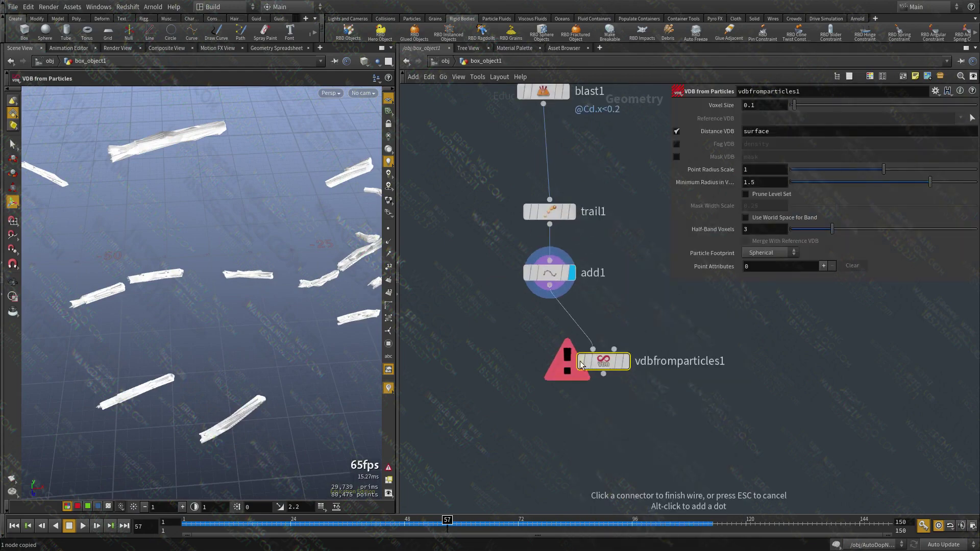
key("r")
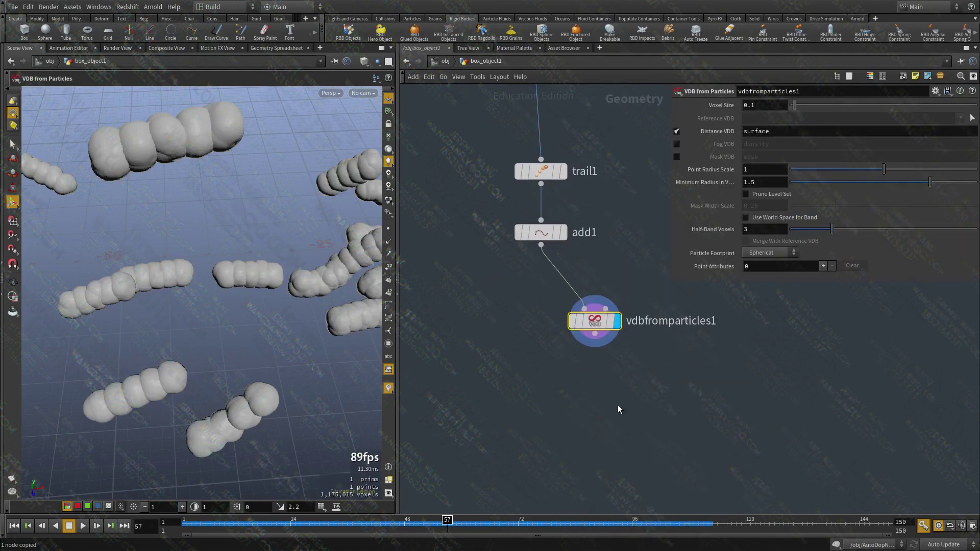
Switch vdbfromparticles1 from Distance VDB to Fog VDB, with Voxel Size 0.041 and Point Radius Scale .4
left_click(675, 131)
left_click(677, 143)
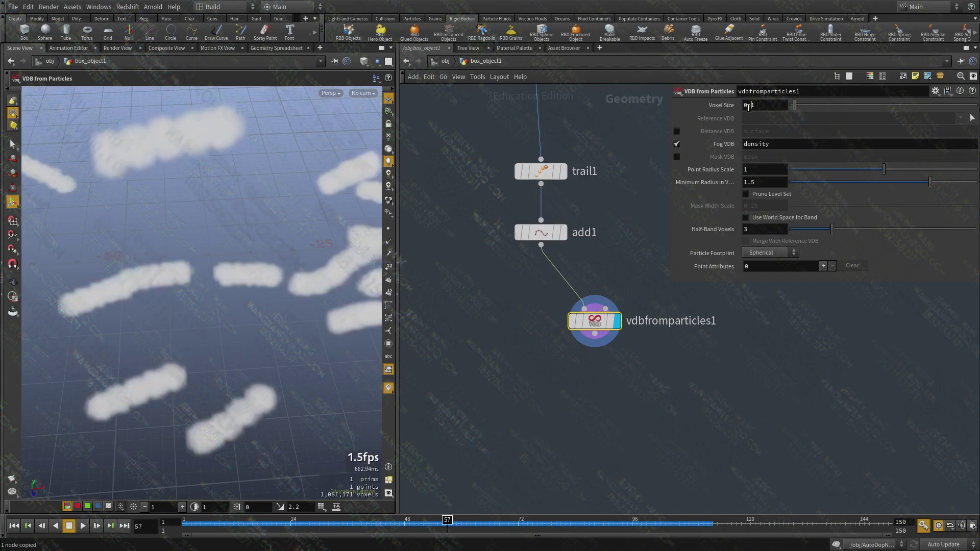
type("04")
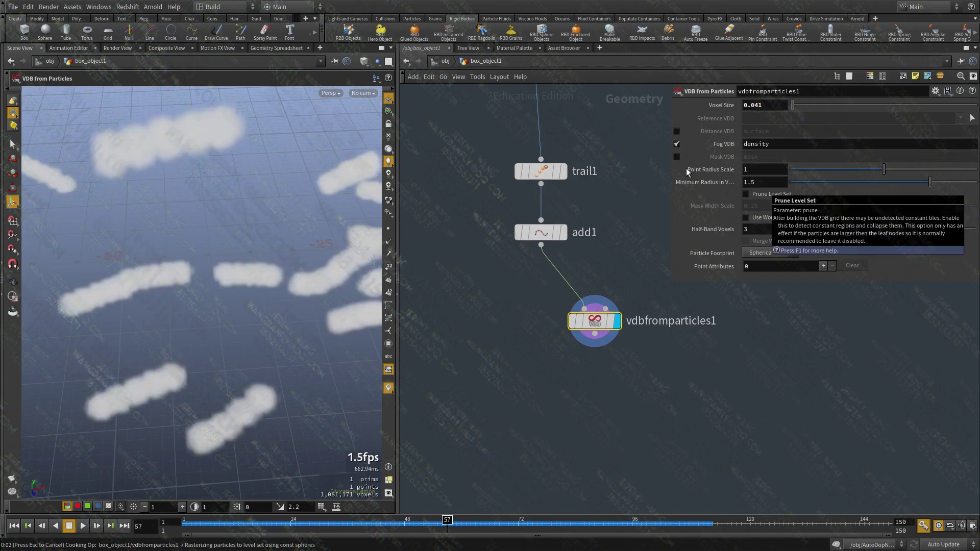
type(".2")
key("Return")
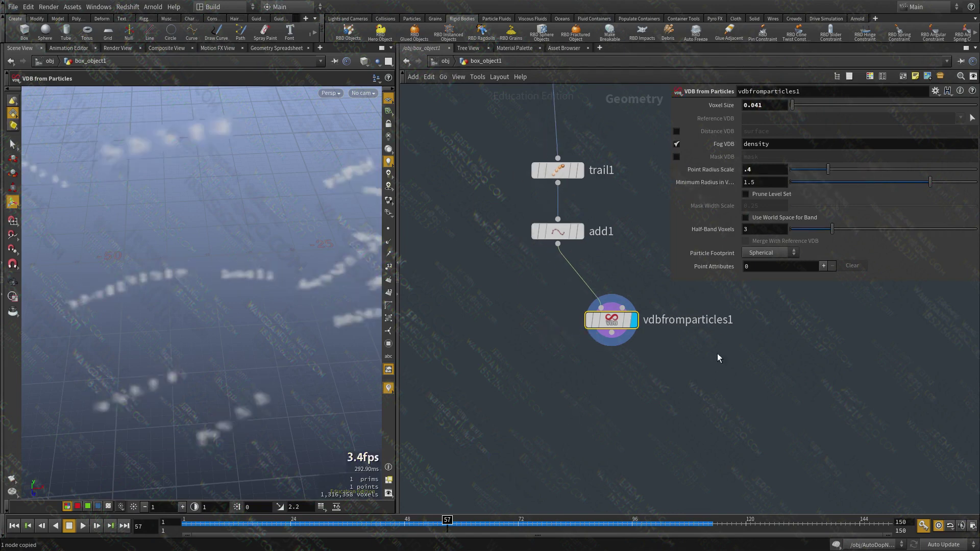
Compare the curves of add1, with point markers turned on, against the fog volume of vdbfromparticles1
left_click_drag(286, 291, 235, 219)
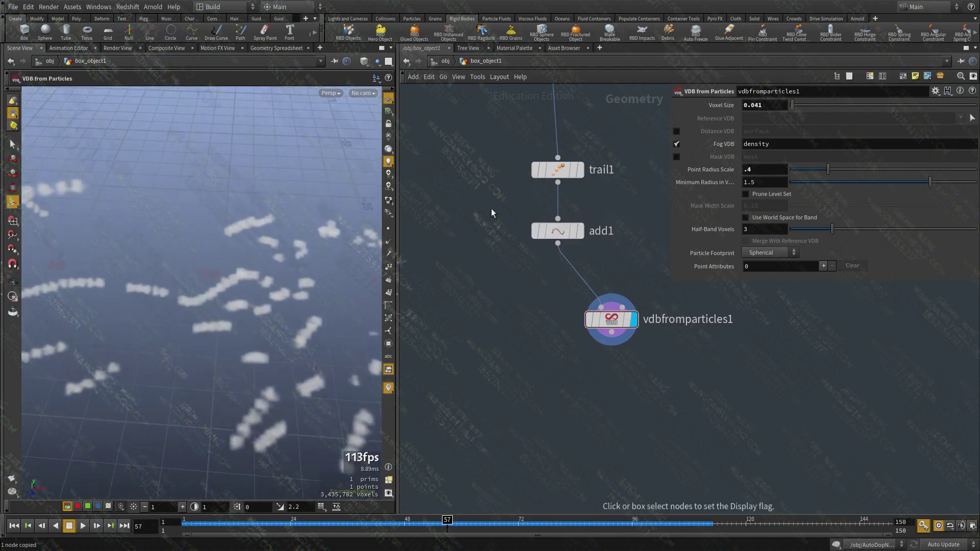
left_click(581, 231)
mouse_move(219, 286)
left_mouse_down()
mouse_move(236, 263)
mouse_move(175, 278)
mouse_move(310, 185)
left_mouse_up()
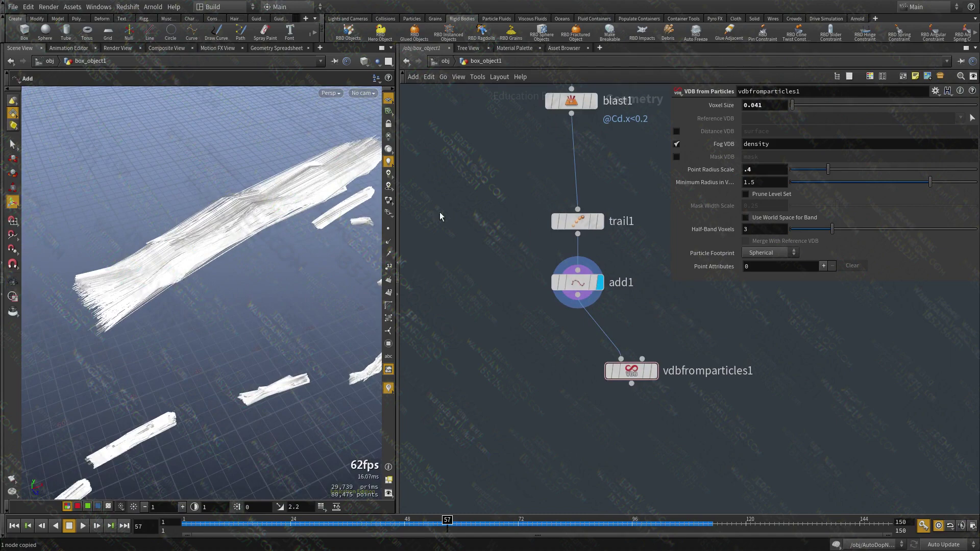
left_click(389, 230)
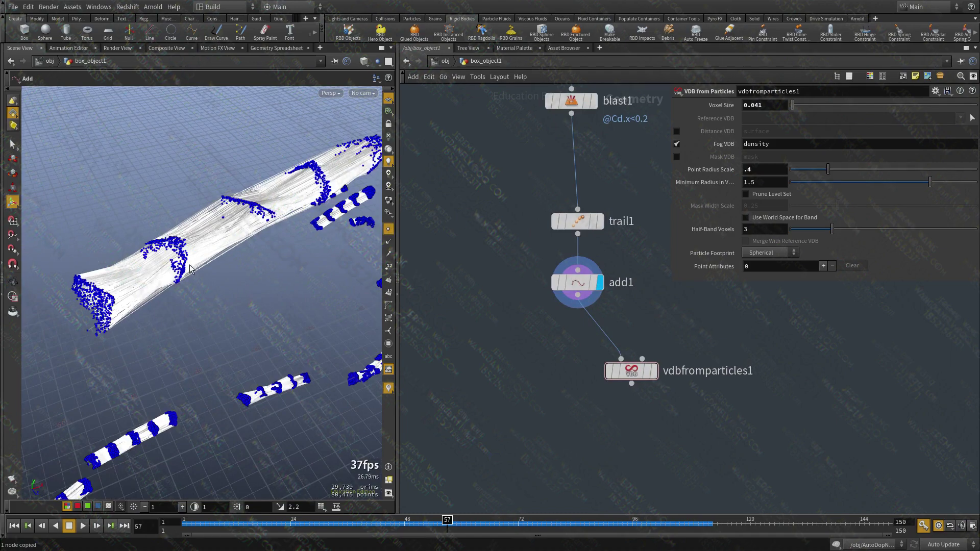
left_click(652, 371)
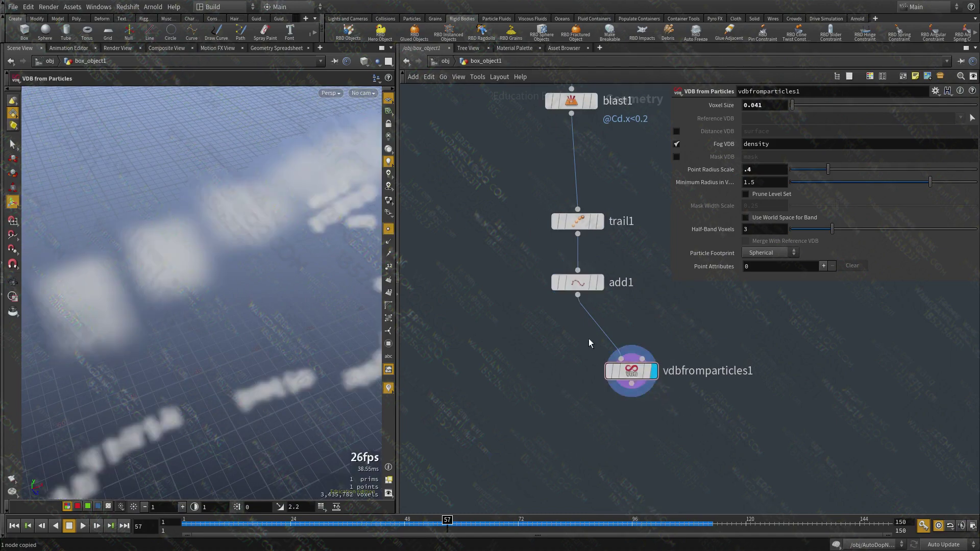
left_click(600, 282)
Make room below add1, insert a Resample node between it and vdbfromparticles1, and display the resampled curves
key("l")
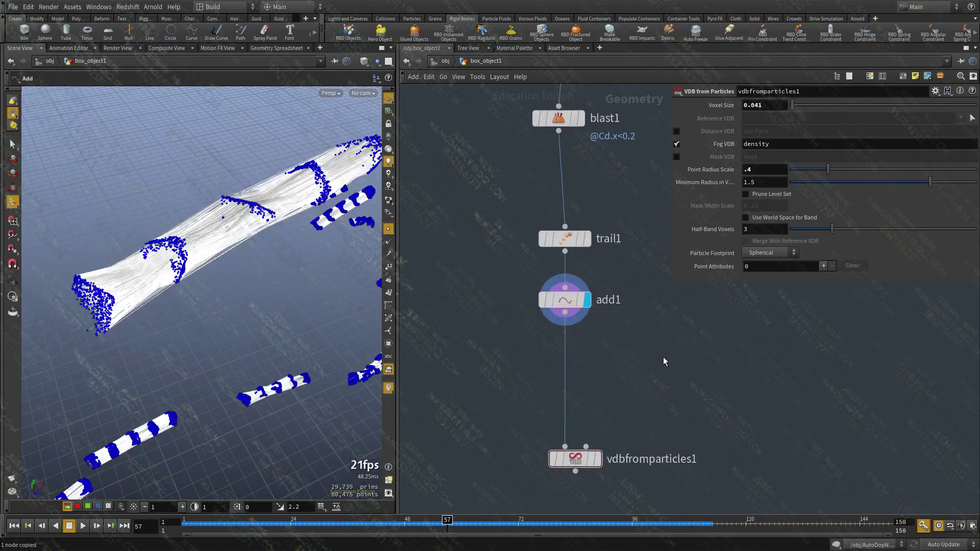
key("Tab")
type("resa")
key("Return")
left_click(607, 357)
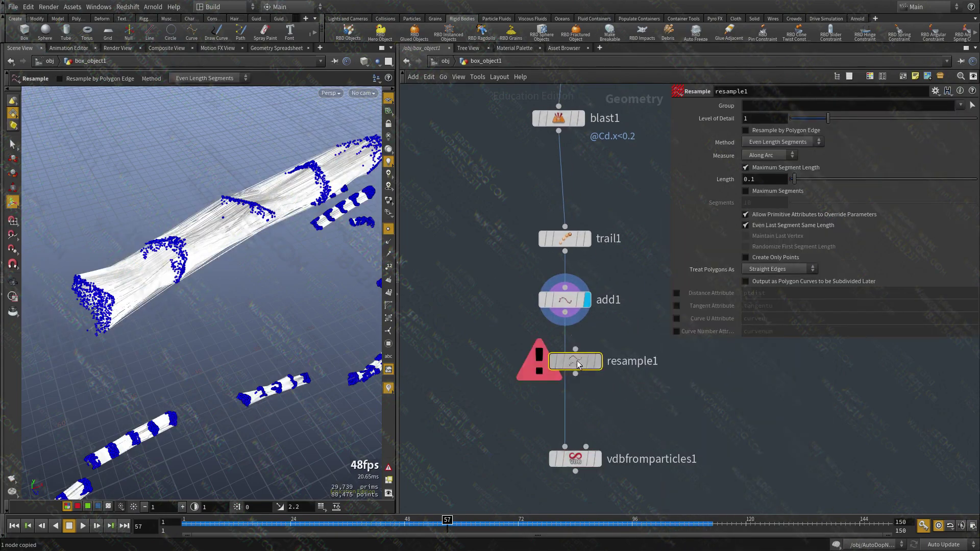
key("r")
middle_click_drag(550, 365, 523, 327)
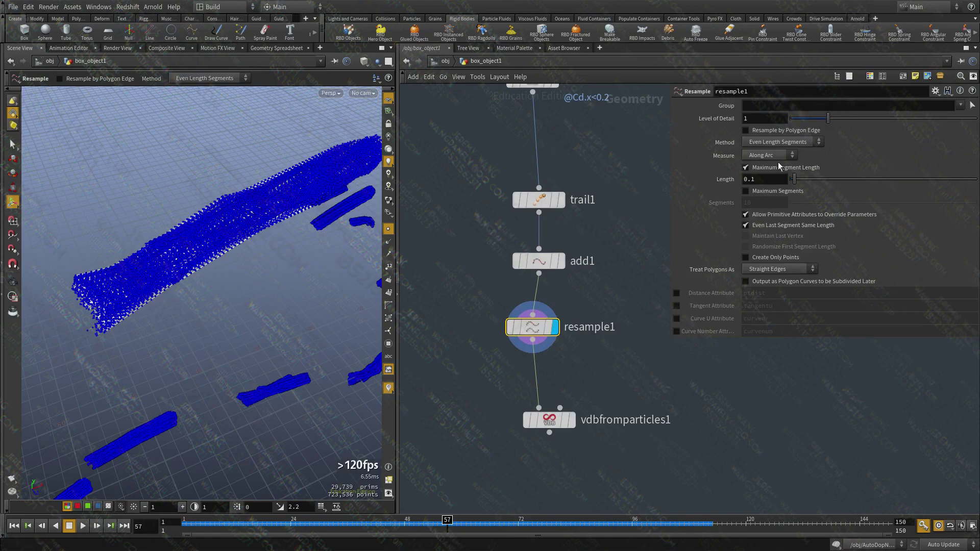
Inspect the resampled points up close and display vdbfromparticles1 again
scroll(164, 280, "up", 5)
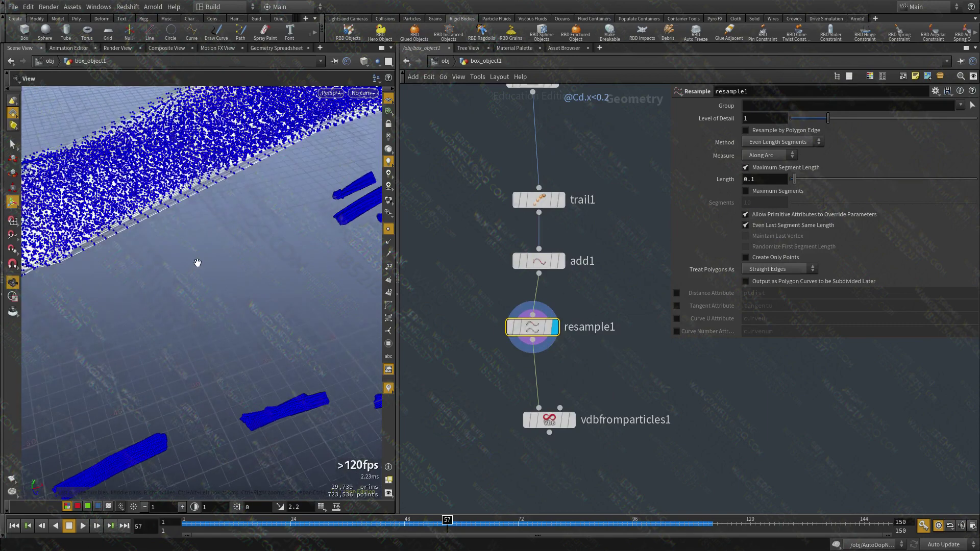
key("r")
left_click_drag(599, 369, 510, 449)
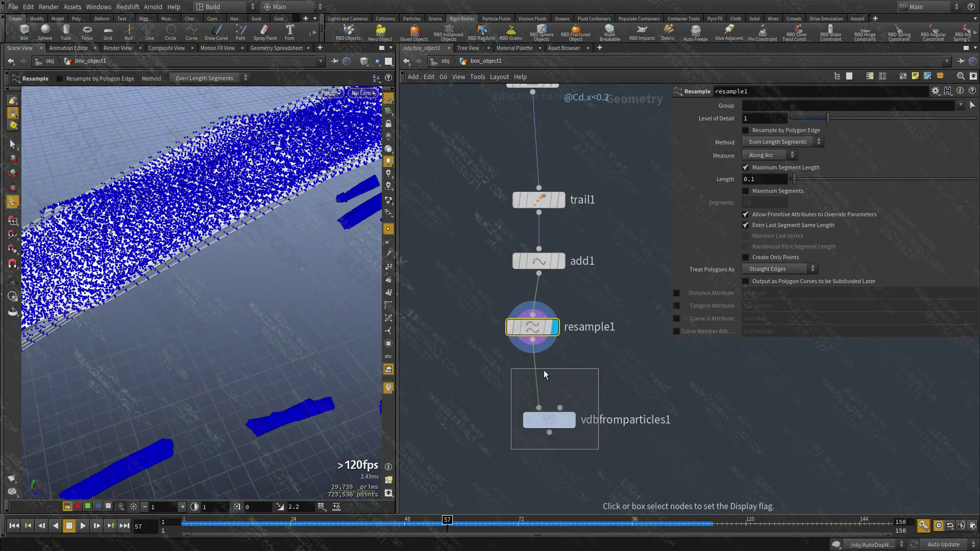
key("h")
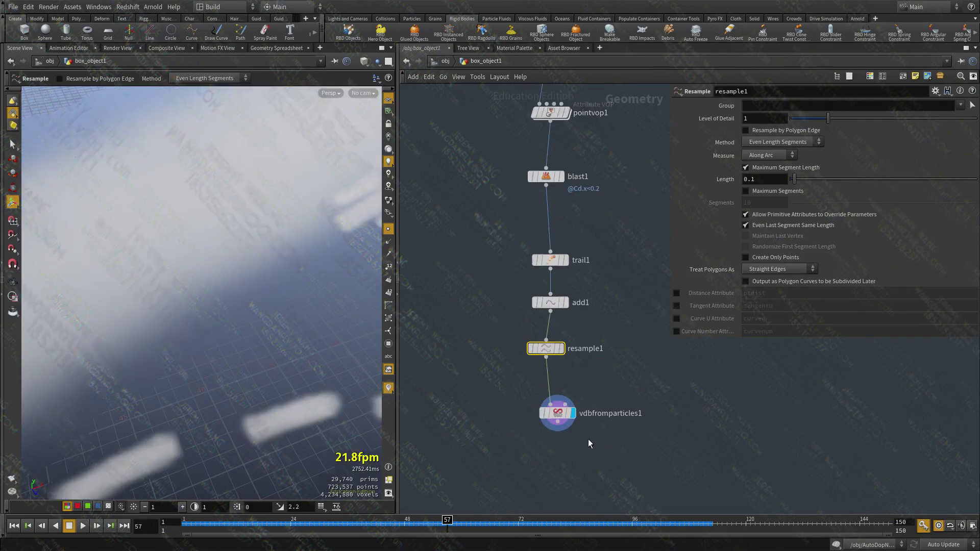
Examine the fog volume trails from several angles with vdbfromparticles1 selected
left_click_drag(169, 306, 261, 324)
middle_click_drag(611, 399, 576, 357)
left_click(595, 356)
left_click_drag(580, 350, 461, 403)
key("Escape")
left_click_drag(125, 258, 160, 218)
key("Return")
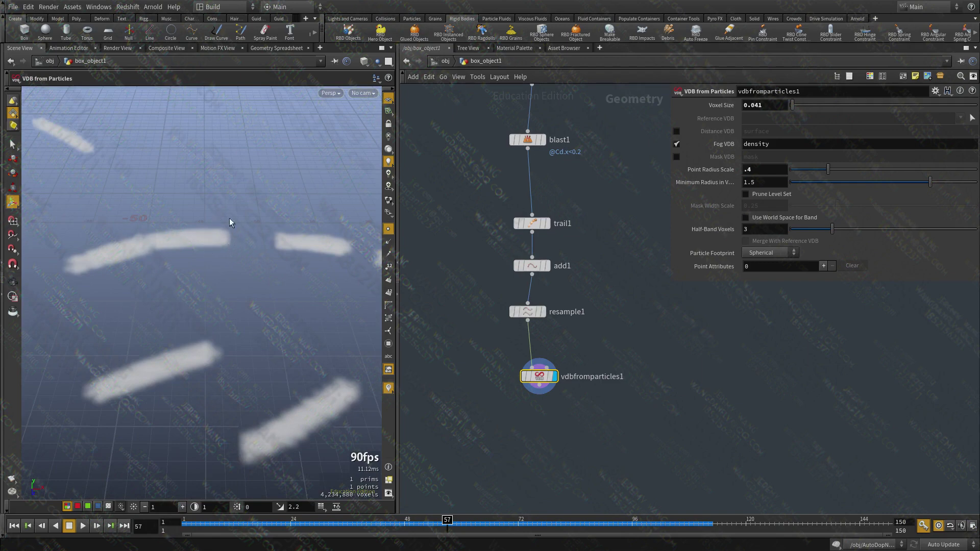
scroll(219, 279, "down", 3)
middle_click_drag(470, 366, 476, 332)
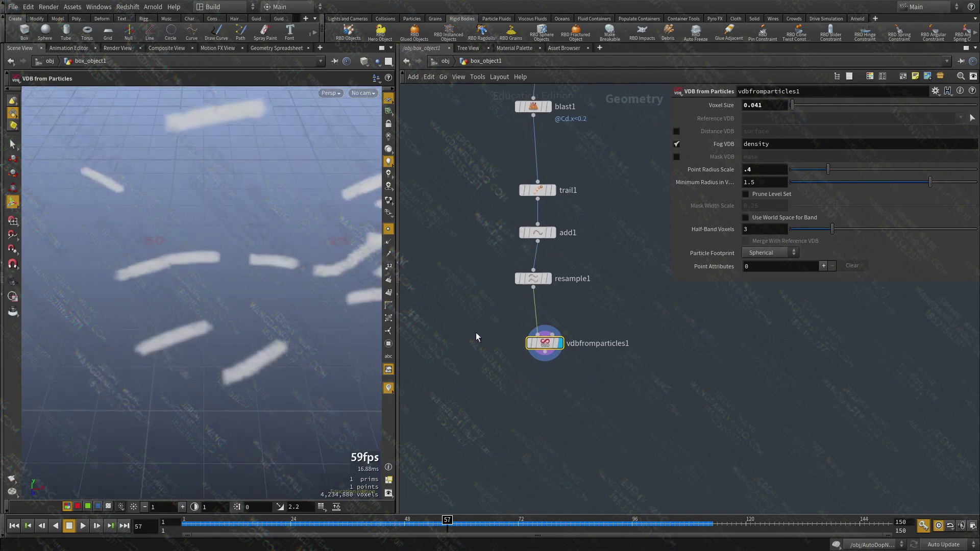
Display resample1 without point markers and inspect its resampled curves up close
left_click(549, 278)
left_click_drag(350, 263, 125, 291)
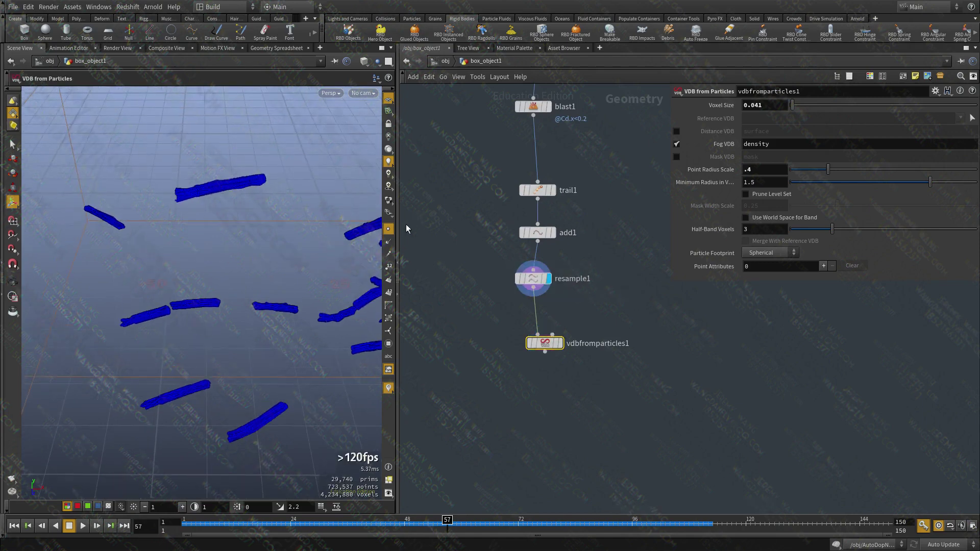
scroll(205, 215, "up", 5)
left_click_drag(206, 223, 129, 304)
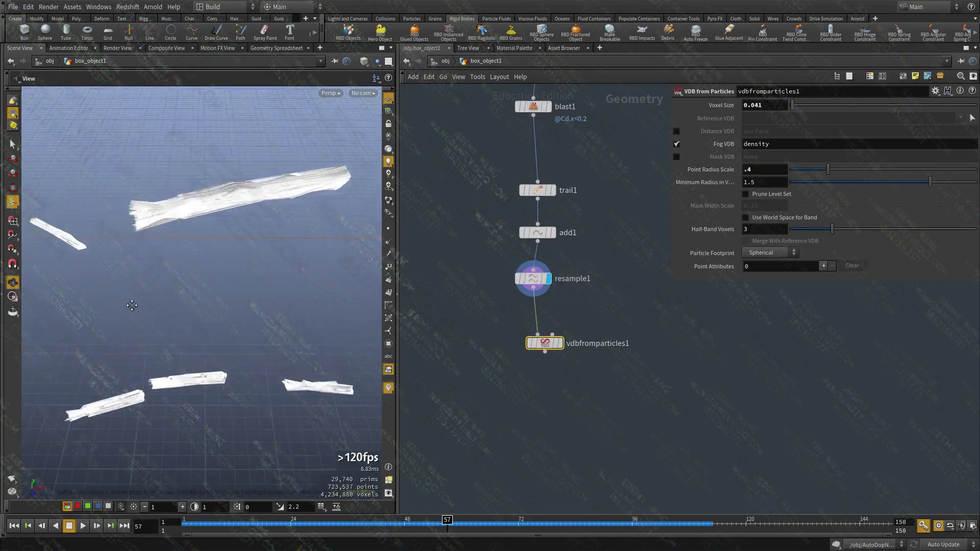
scroll(151, 308, "down", 3)
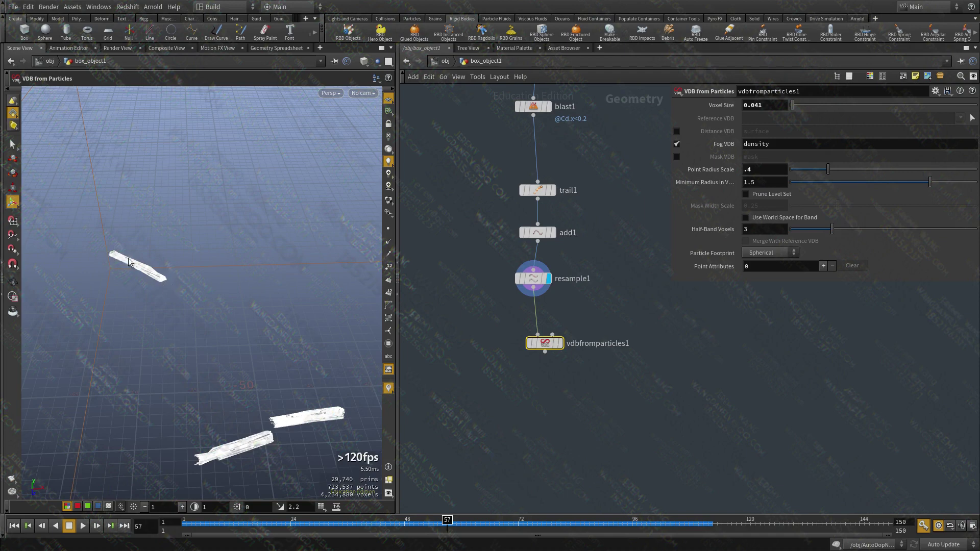
scroll(607, 316, "up", 3)
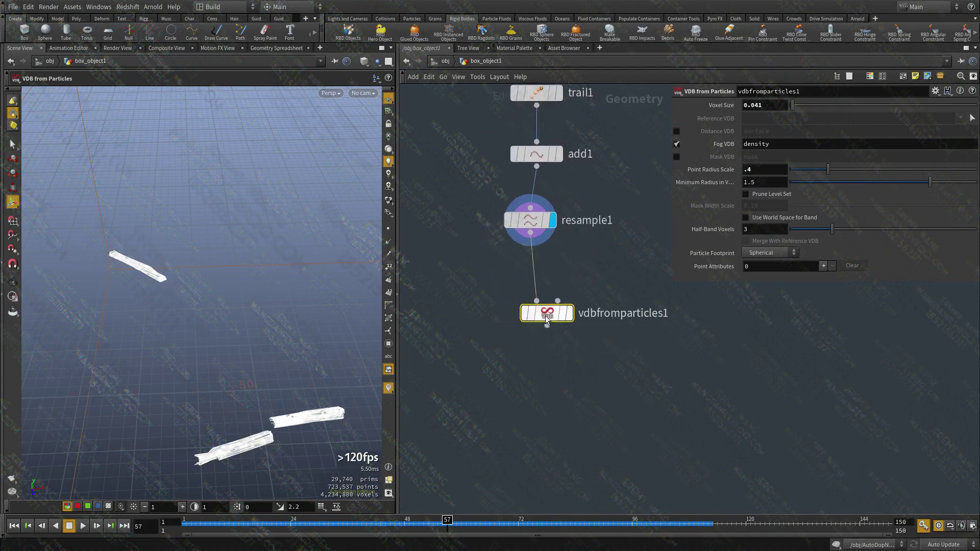
Move vdbfromparticles1 aside, add a UV Texture node fed by resample1, and display it
left_click_drag(545, 316, 418, 420)
key("Tab")
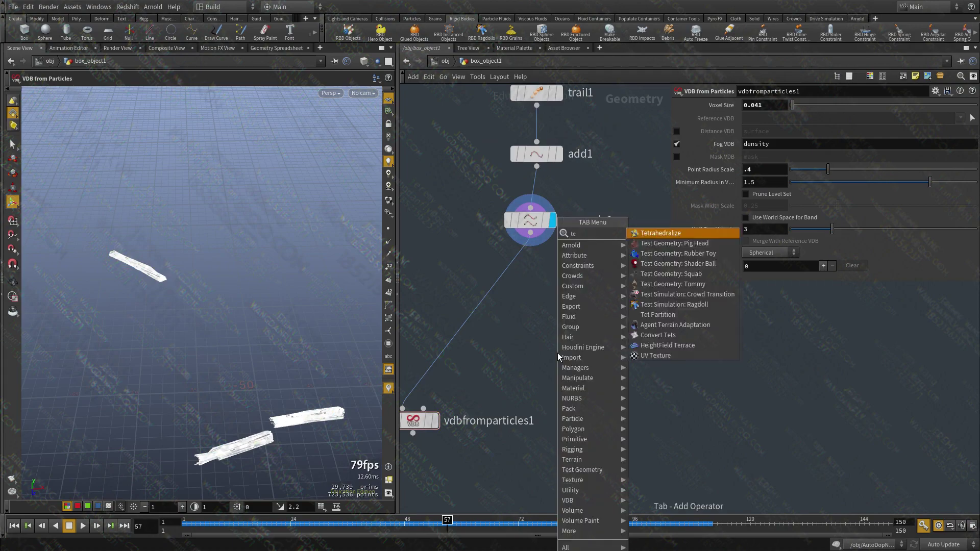
key("Escape")
key("Tab")
type("uv")
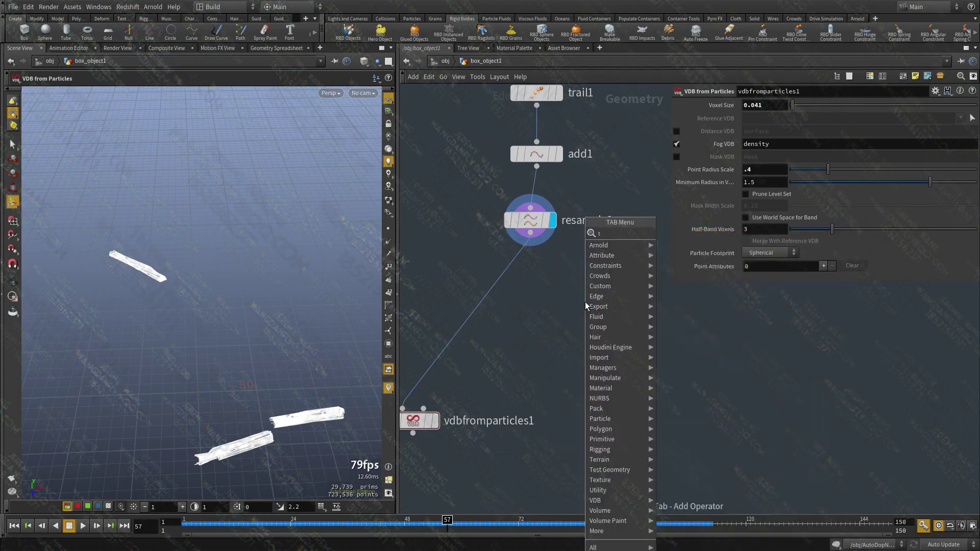
left_click(664, 231)
left_click(586, 345)
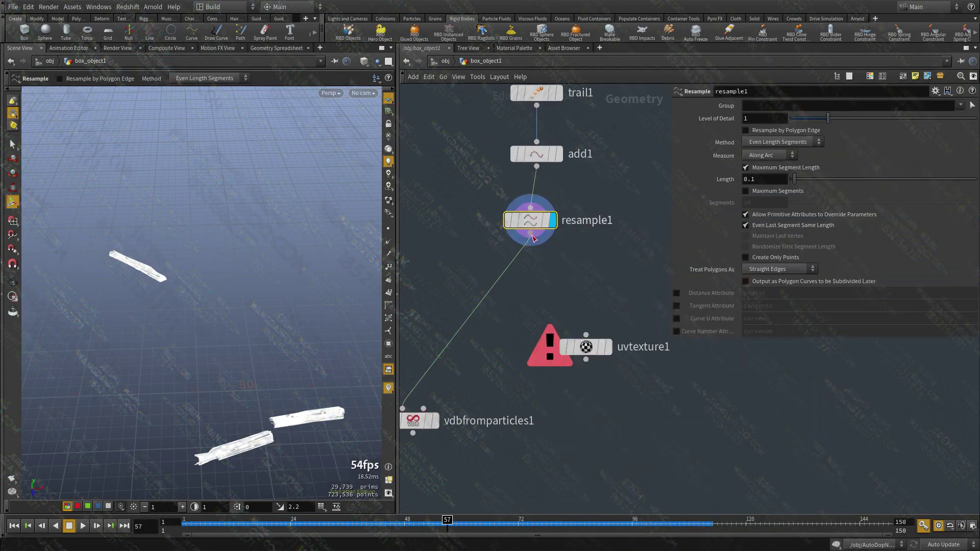
left_click_drag(531, 232, 586, 336)
left_click(608, 346)
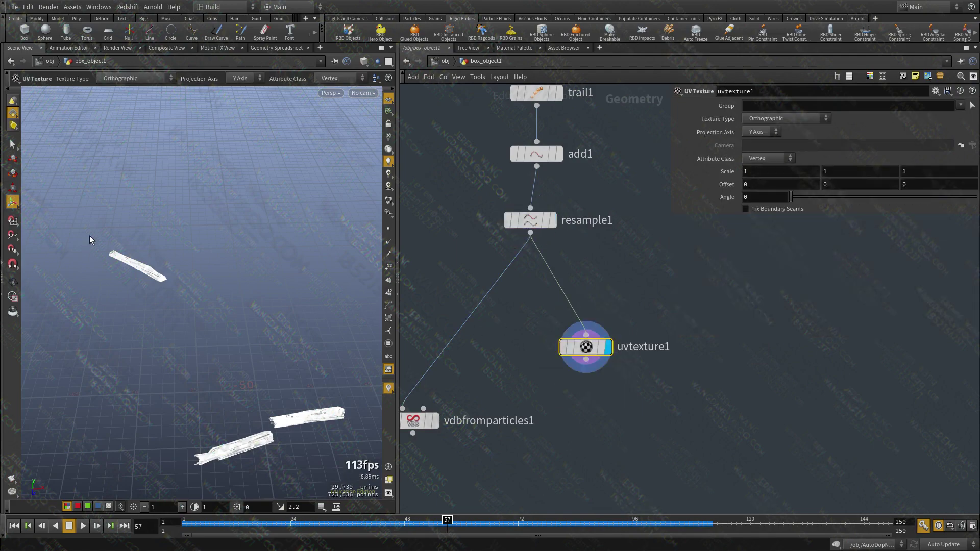
Set the texture type of uvtexture1 to Rows & Columns
left_click_drag(124, 272, 175, 268, "alt")
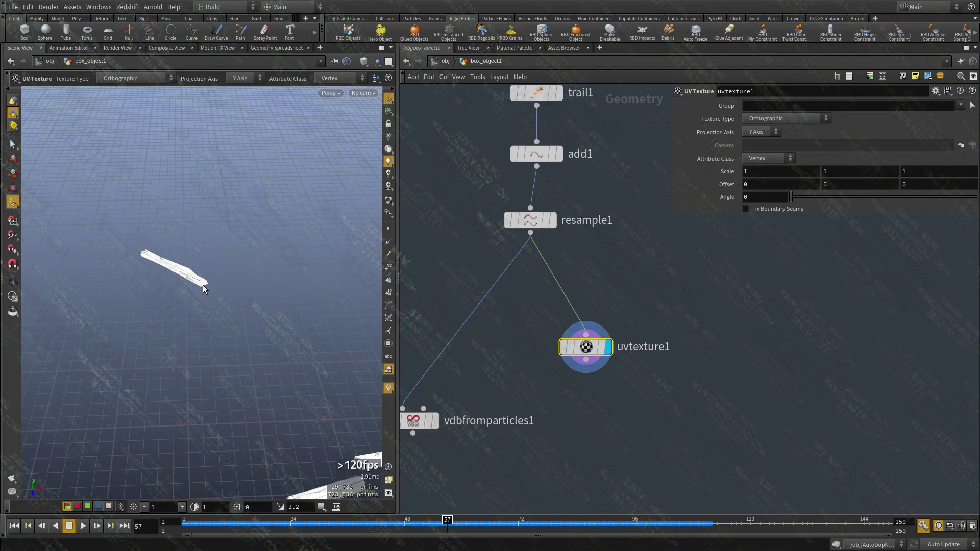
left_click(805, 119)
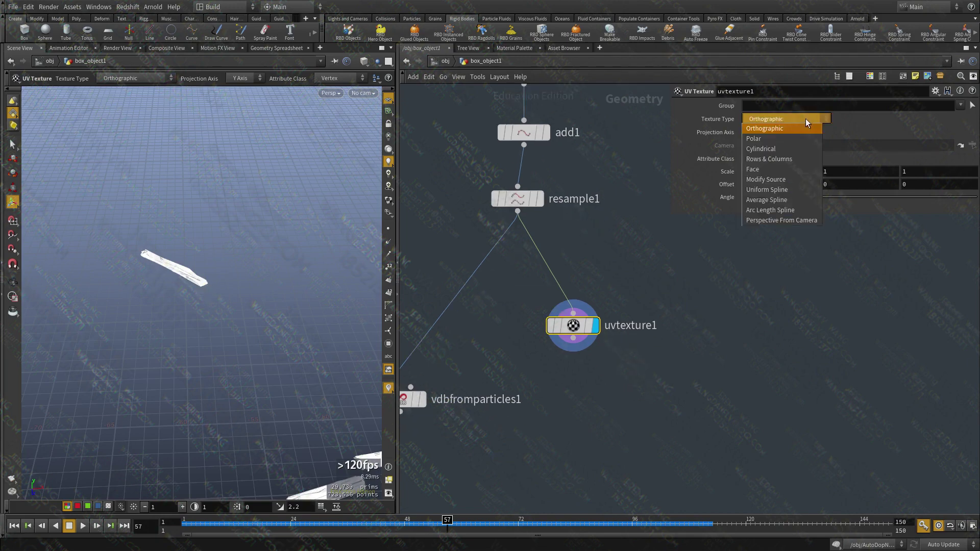
left_click(781, 151)
Place an Attribute Wrangle node below uvtexture1
key("Tab")
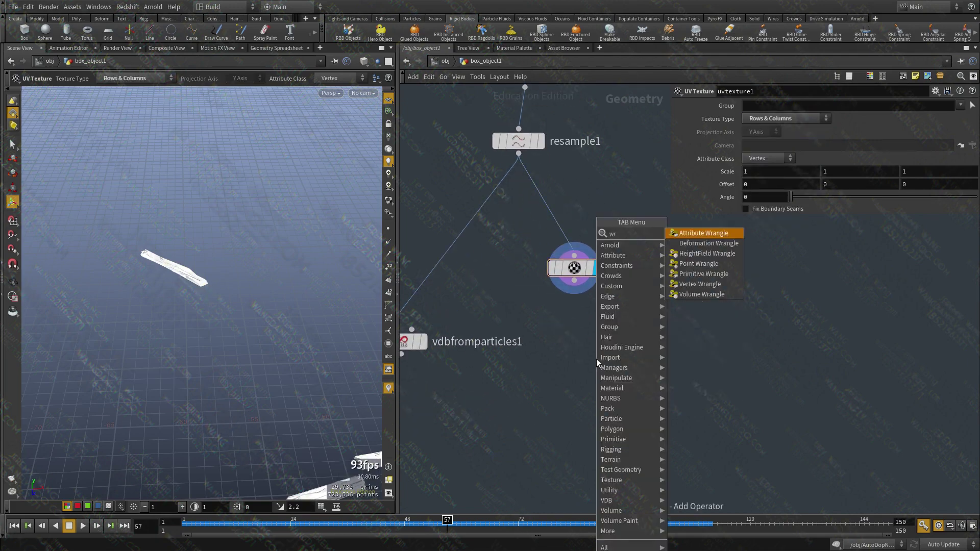
left_click(702, 228)
left_click(553, 393)
Check the attributes on uvtexture1 and set its attribute class to Point
middle_click(595, 296)
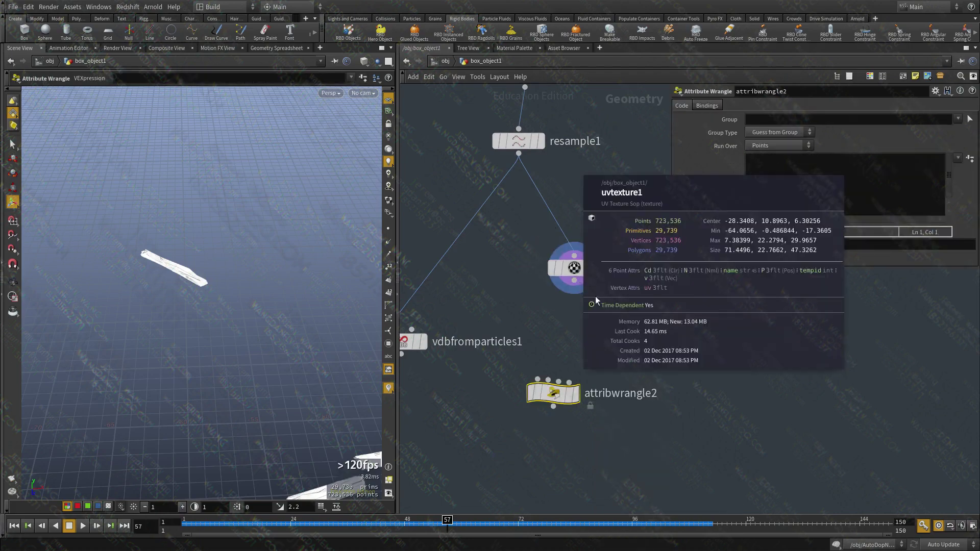
left_click(571, 269)
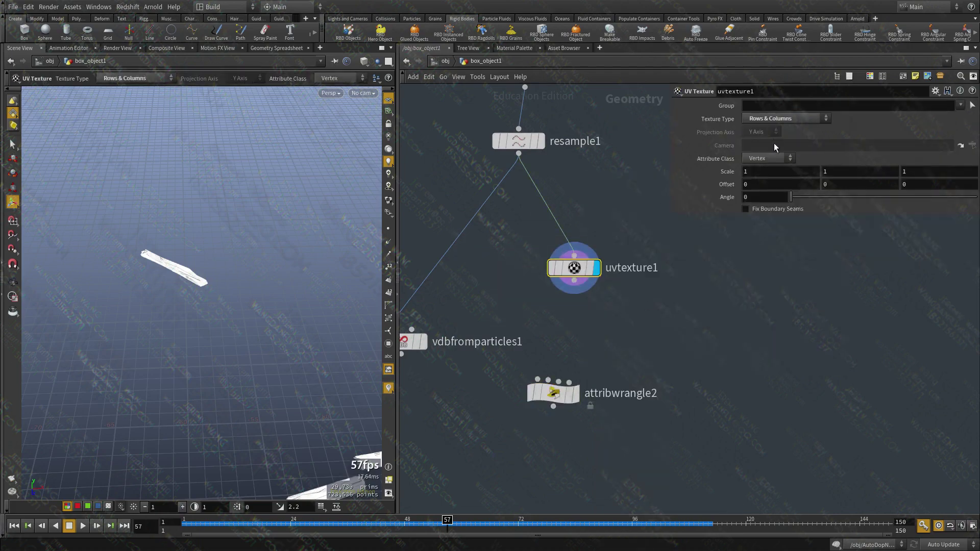
left_click(768, 158)
left_click(765, 158)
Connect uvtexture1 to attribwrangle2, display the wrangle, and check uvtexture1's point attributes for uv
middle_click_drag(639, 335, 628, 281)
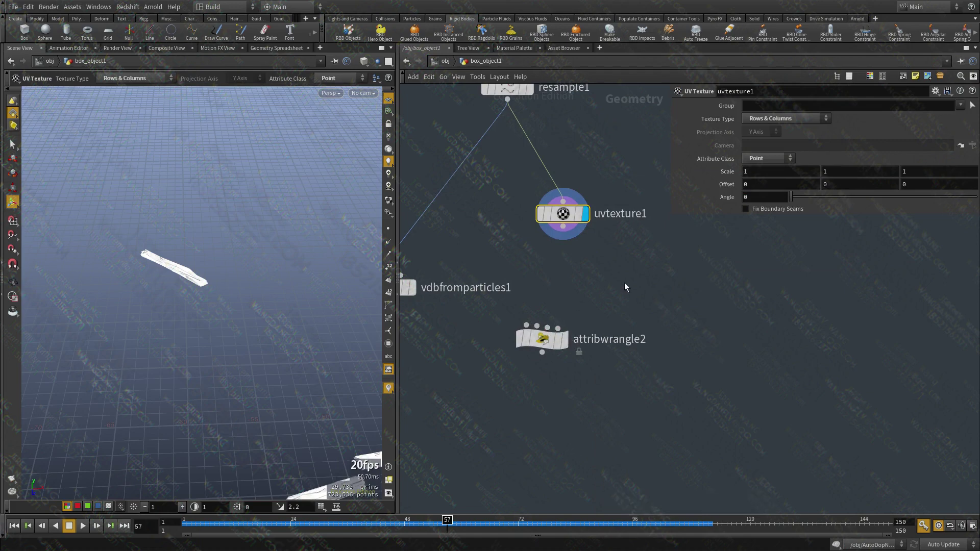
key("Tab")
key("Escape")
left_click_drag(562, 226, 563, 330)
left_click(564, 339)
middle_click(562, 213)
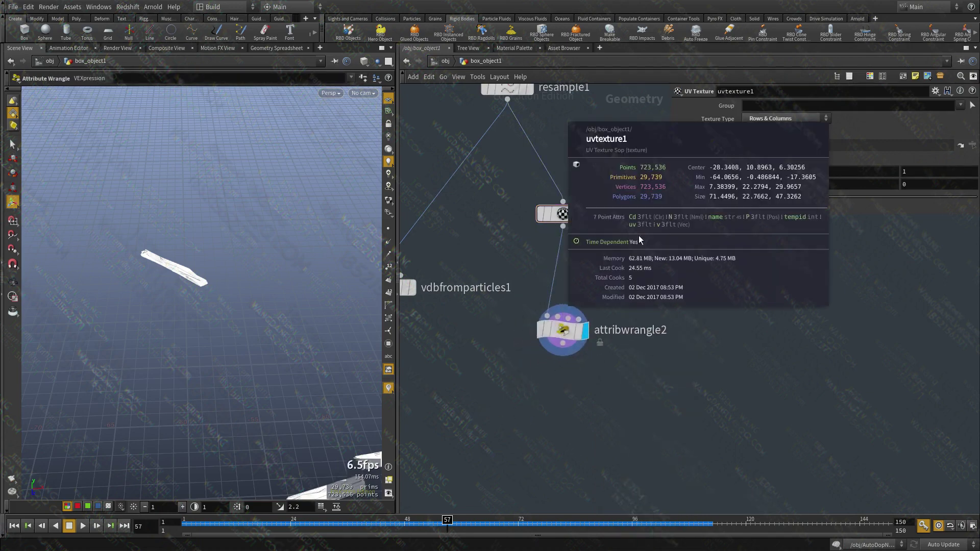
left_click_drag(617, 312, 516, 399)
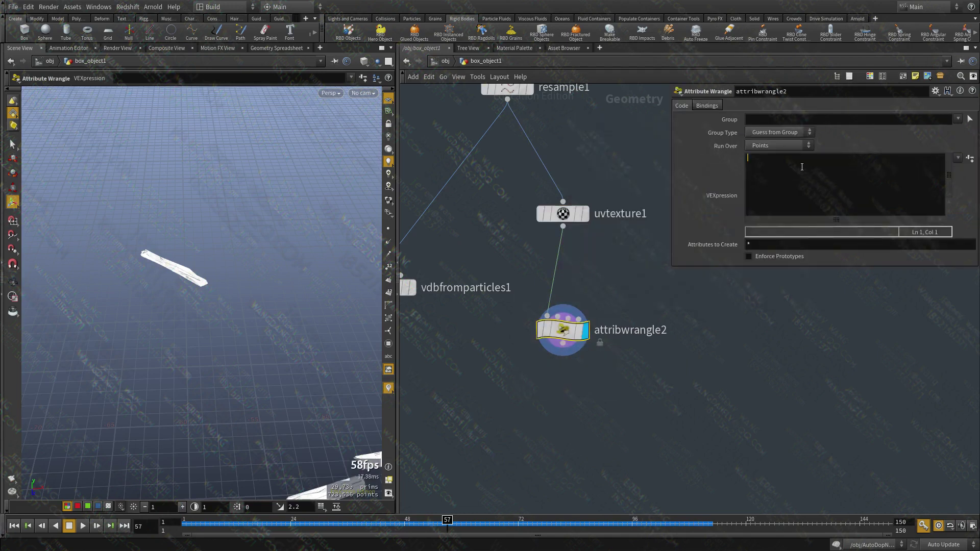
left_click(801, 166)
type("v@")
type("length = v@uv.x;")
Add a Color node below attribwrangle2, connect it to the wrangle's output, and display it
middle_click_drag(531, 468, 554, 377)
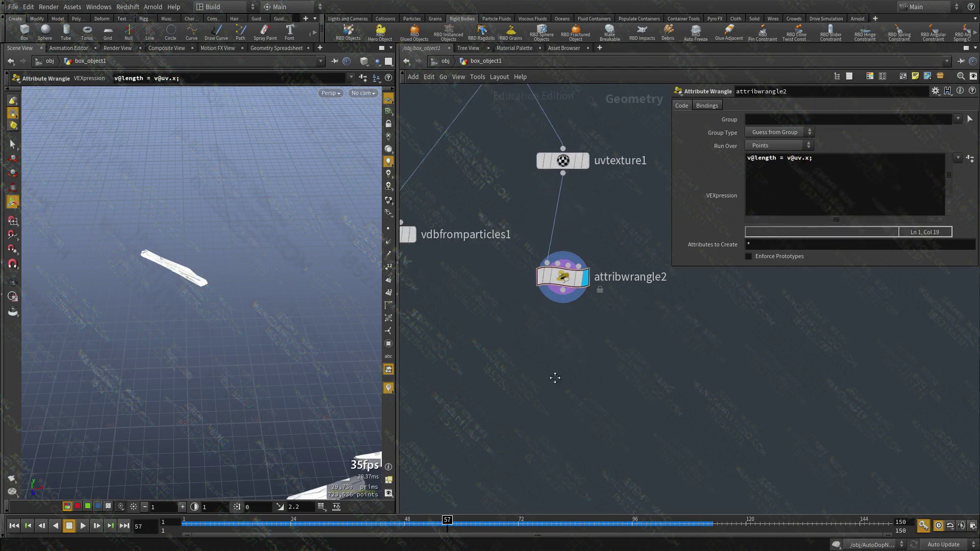
key("Tab")
type("color")
key("Return")
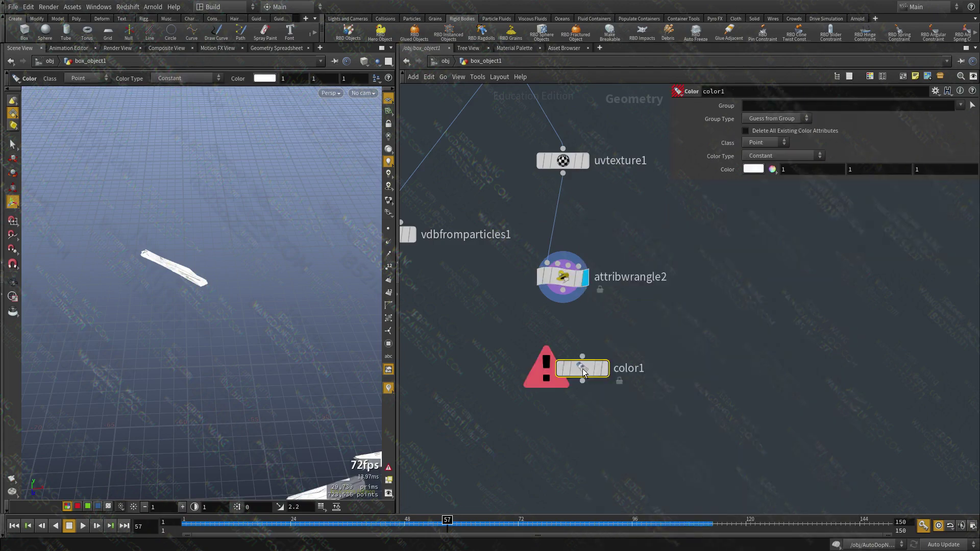
left_click_drag(575, 355, 563, 290)
left_click(604, 368)
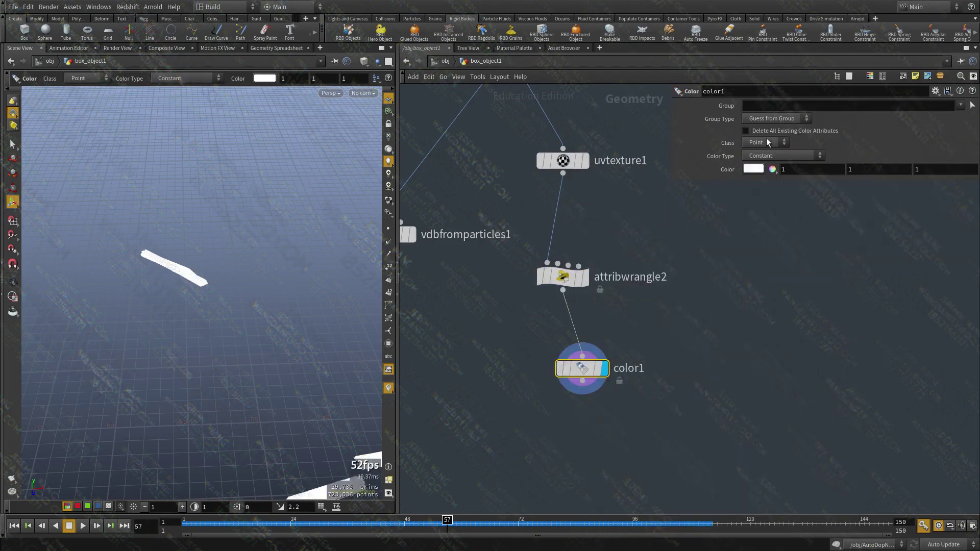
Set the color type of color1 to Ramp from Attribute, using the length attribute
left_click(754, 172)
left_click(768, 157)
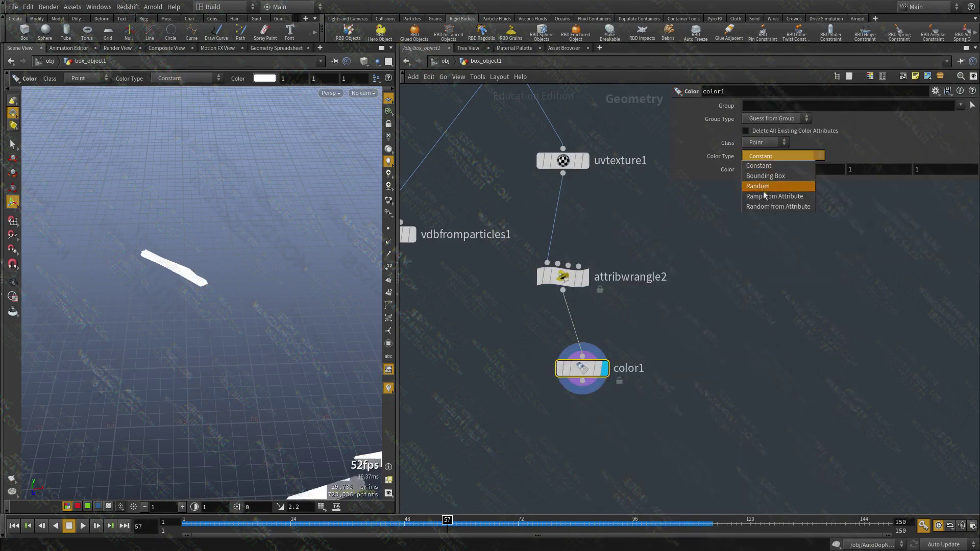
left_click(765, 193)
left_click(779, 170)
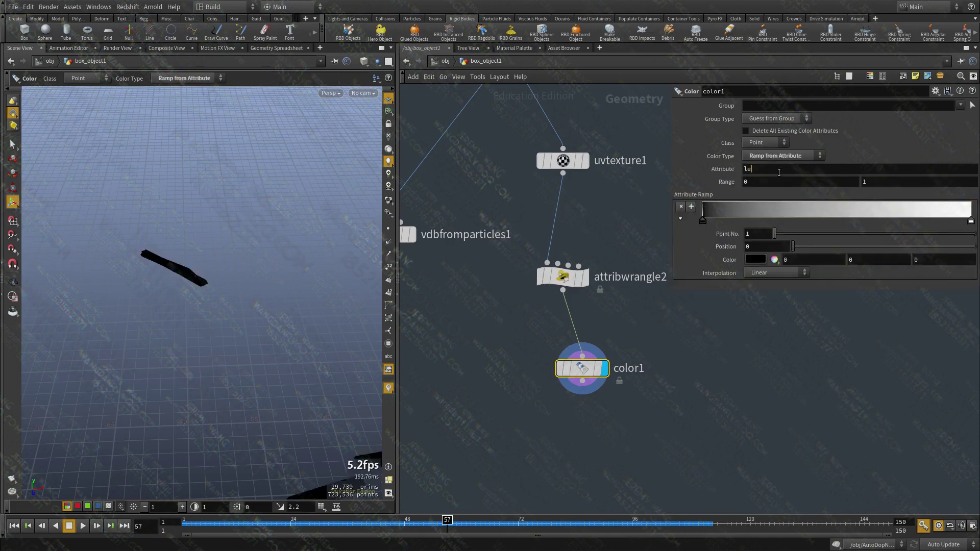
type("length")
key("Return")
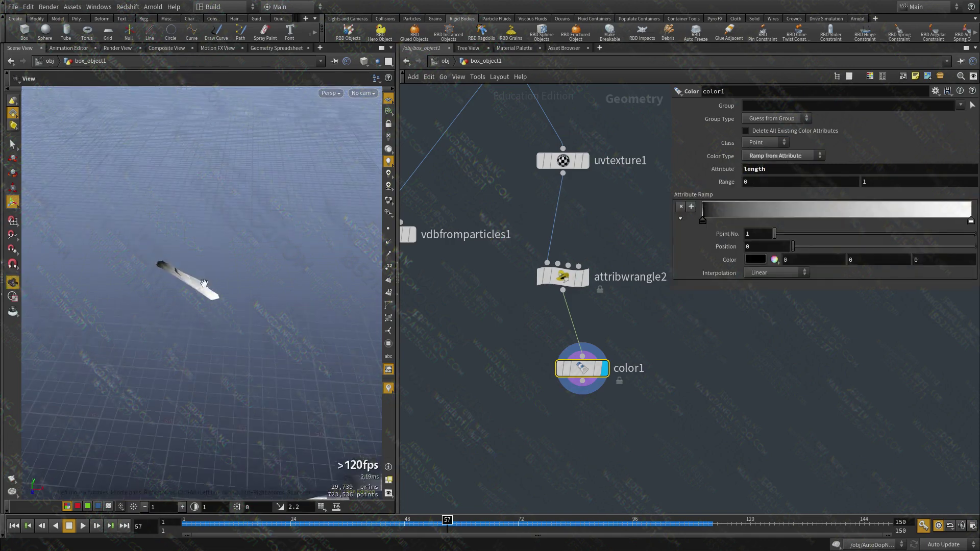
Reverse the attribute ramp to run from white at position 0 to black at position 1, and inspect the colored curves
left_click_drag(703, 221, 861, 221)
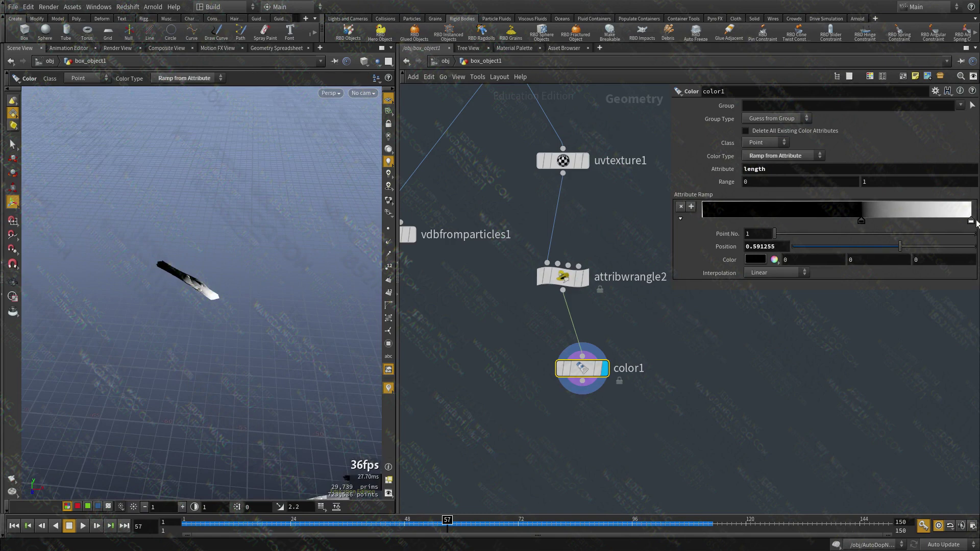
left_click_drag(971, 221, 702, 221)
left_click_drag(862, 221, 971, 221)
key("Escape")
left_click_drag(103, 273, 196, 349)
right_click_drag(196, 350, 194, 426)
key("Return")
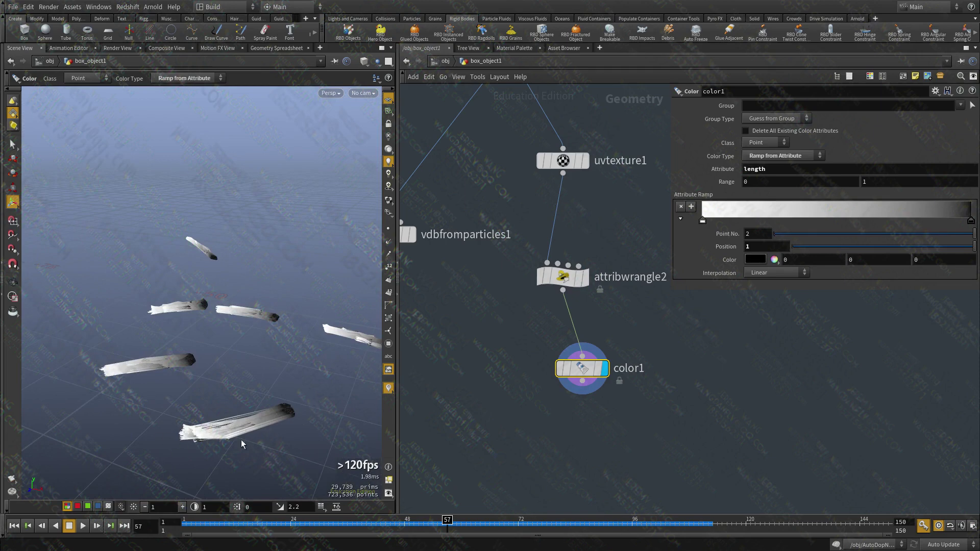
left_click_drag(234, 425, 320, 373)
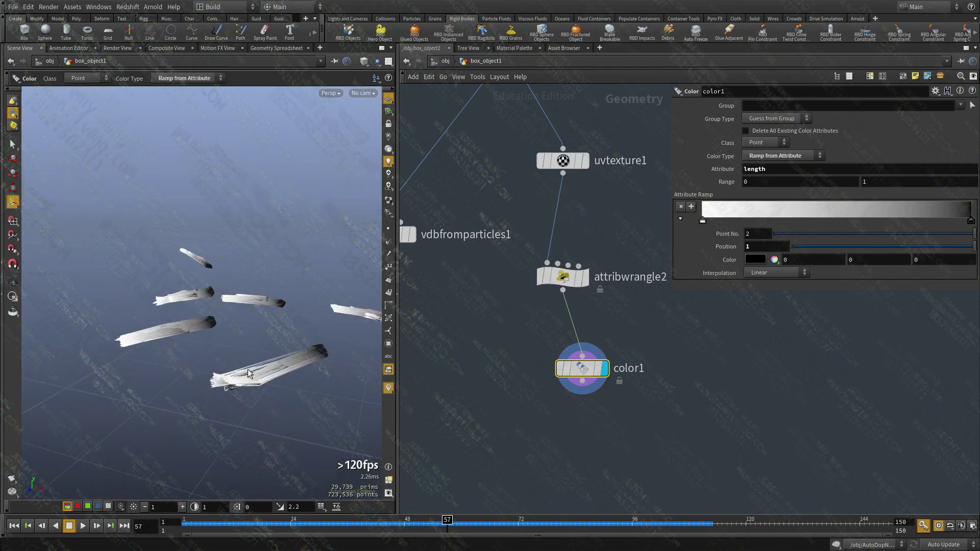
left_click_drag(249, 373, 301, 322)
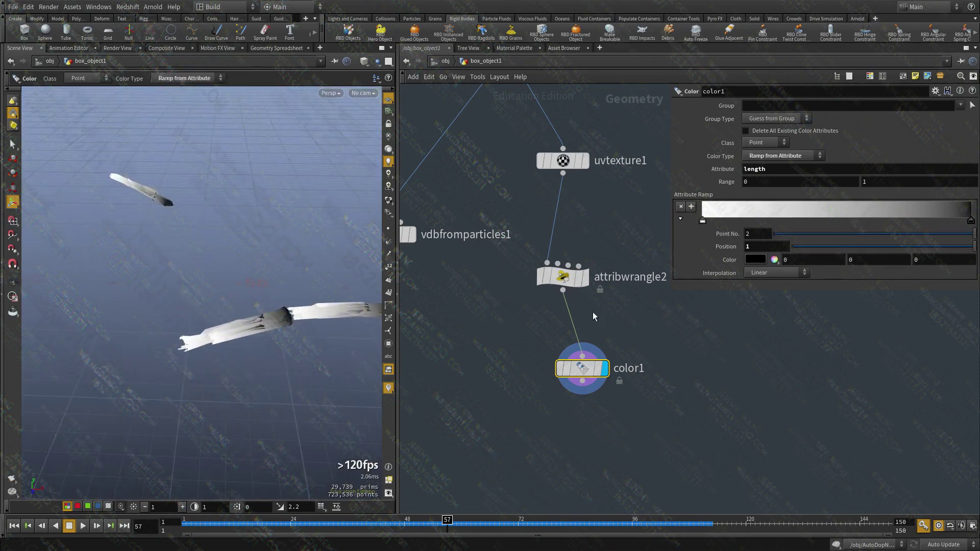
Move vdbfromparticles1 below the wrangle, feed it from attribwrangle2 instead of resample1, and display it
left_click(586, 276)
scroll(596, 299, "down", 2)
left_click_drag(453, 252, 485, 430)
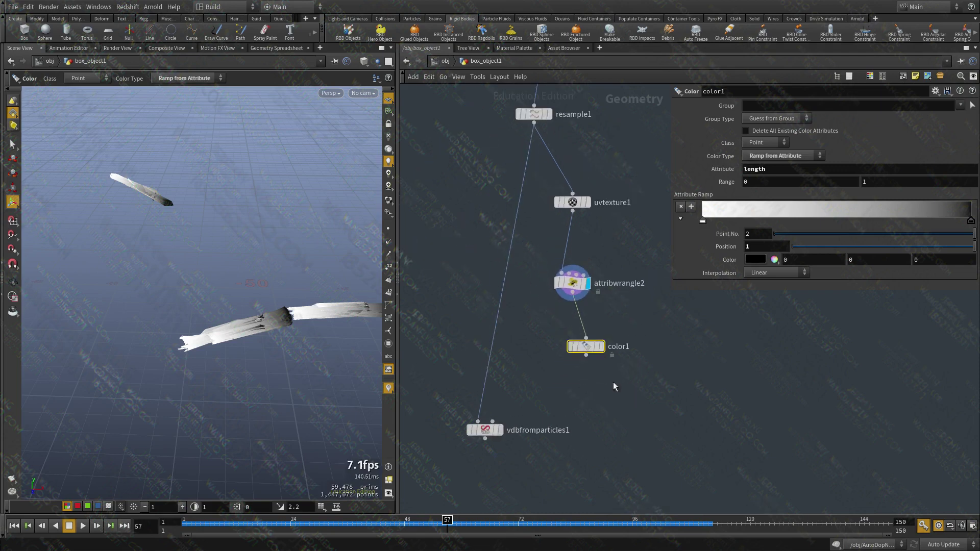
left_click_drag(572, 295, 478, 421)
left_click_drag(437, 470, 553, 413)
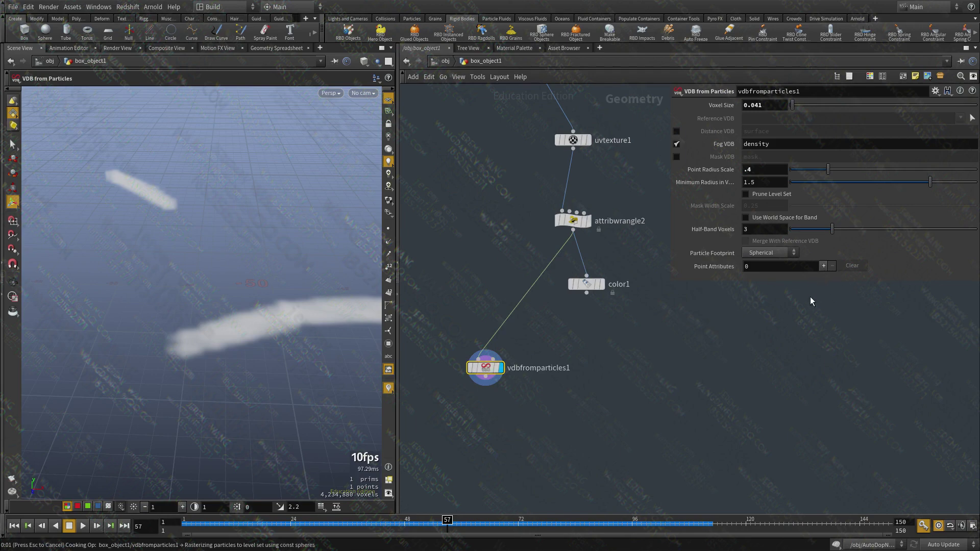
Set the voxel size of vdbfromparticles1 to 0.08 and add the length point attribute with the VDB name length
left_click(824, 266)
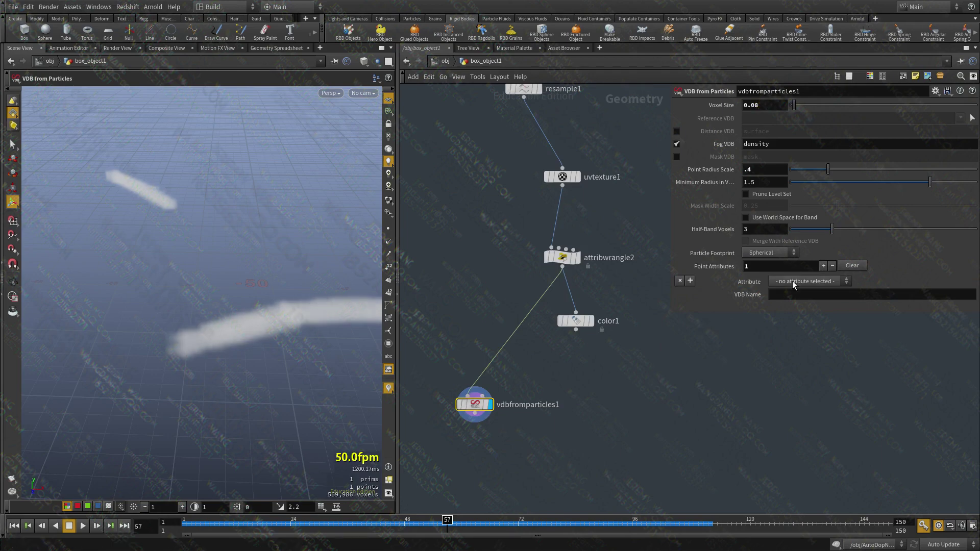
left_click(794, 281)
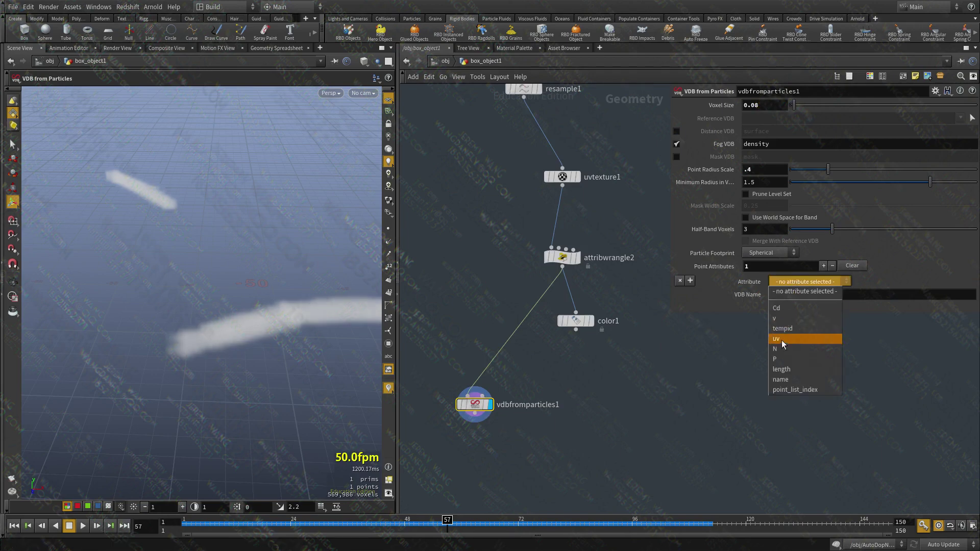
left_click(782, 369)
left_click(796, 295)
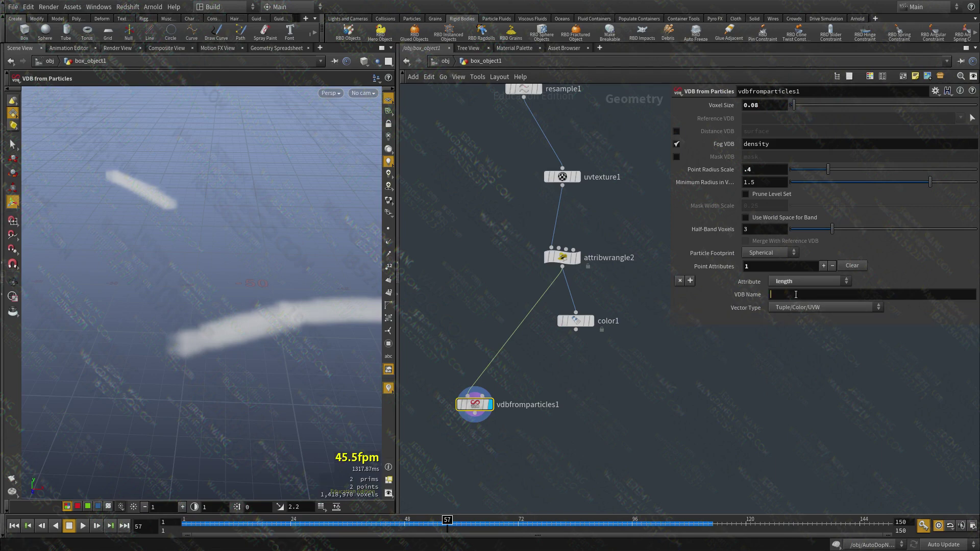
type("length")
key("Return")
Add a Volume VOP node below vdbfromparticles1, connect the VDB output to its first input, and select vdbfromparticles1
middle_click_drag(605, 380, 609, 338)
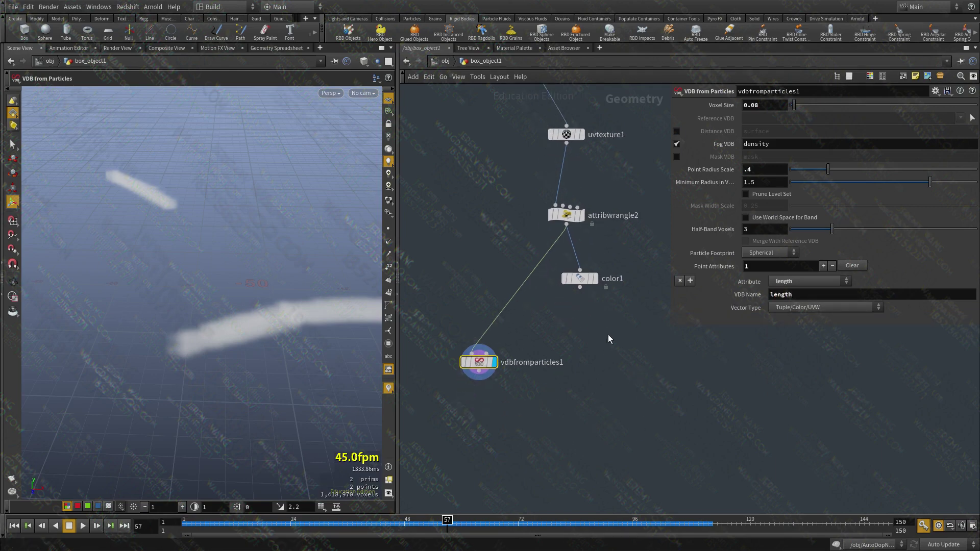
middle_click(479, 362)
key("Tab")
type("vdb")
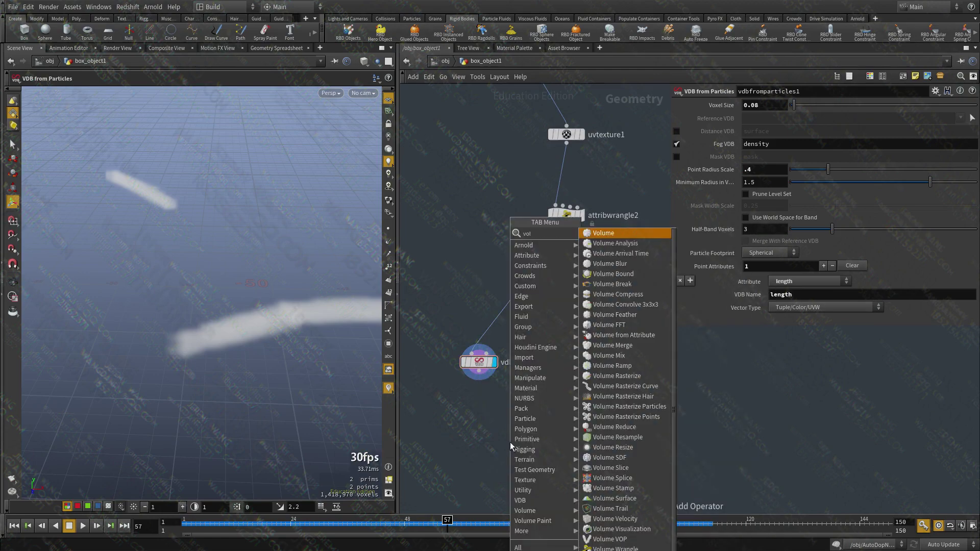
key("Escape")
left_click(510, 445)
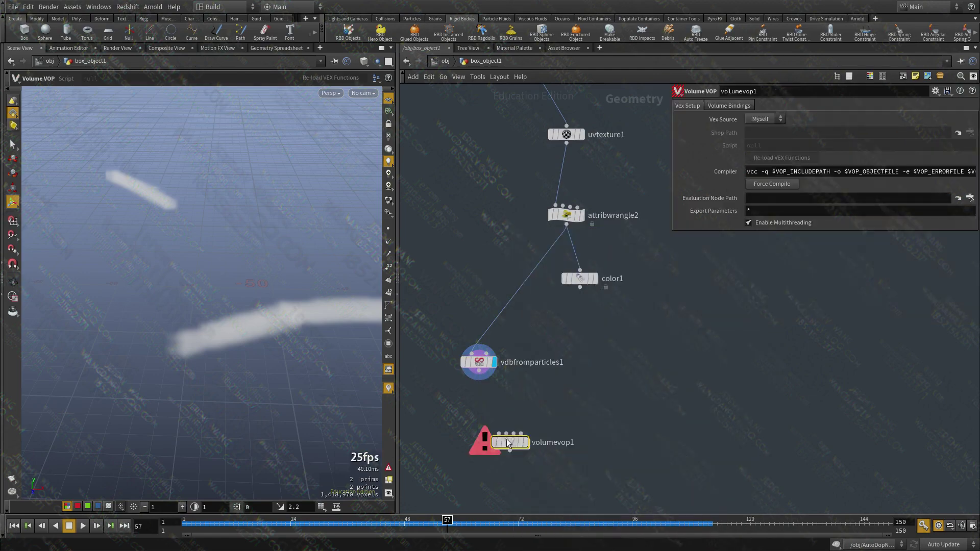
left_click(499, 433)
left_click(478, 379)
left_click_drag(541, 379, 437, 344)
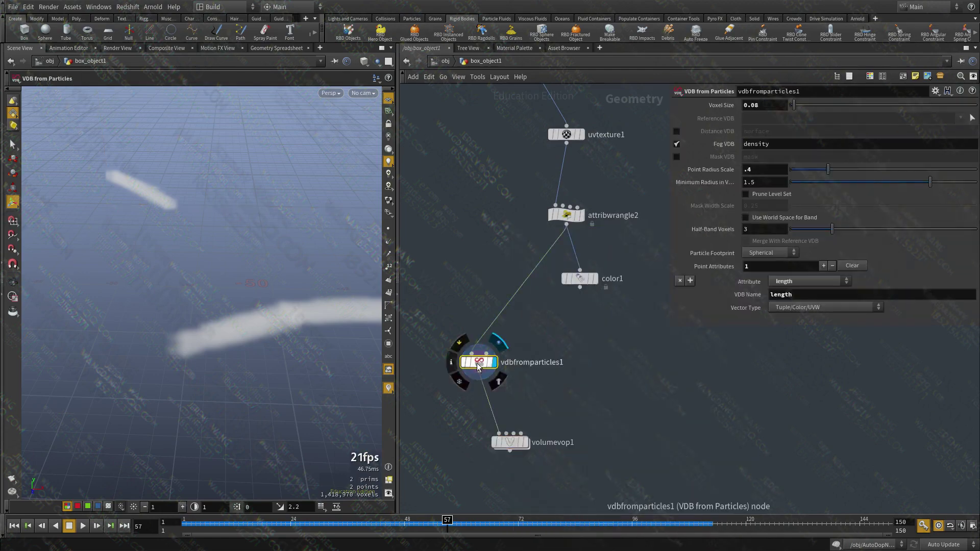
Check the volume fields output by vdbfromparticles1, and insert a Visibility node between it and volumevop1
middle_click_drag(479, 362, 550, 377)
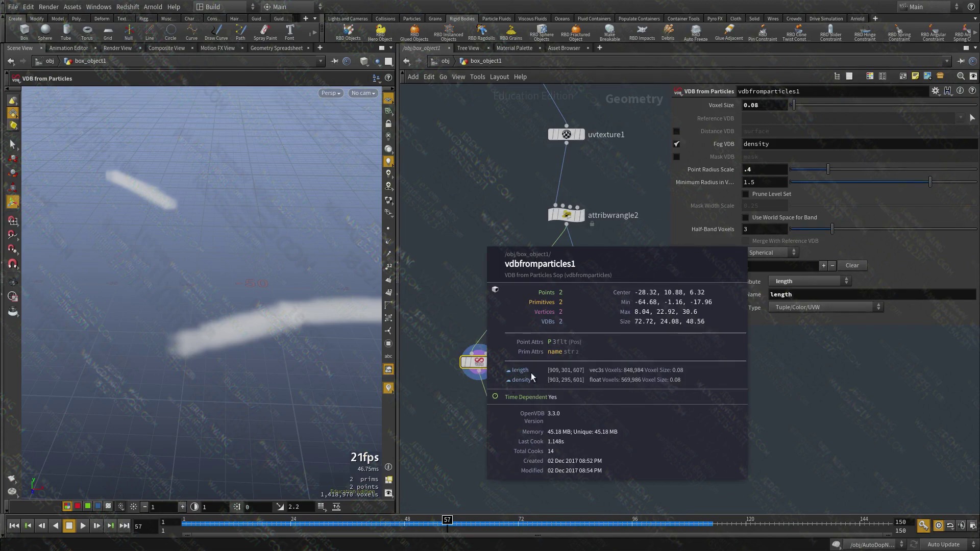
middle_click_drag(530, 376, 539, 394)
key("Tab")
type("vis")
key("Return")
left_click(539, 393)
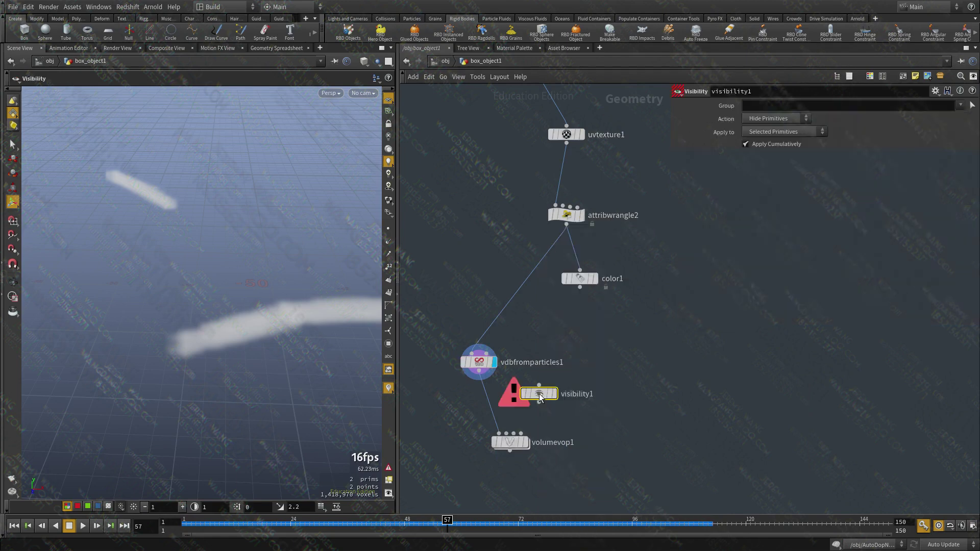
left_click_drag(540, 398, 489, 403)
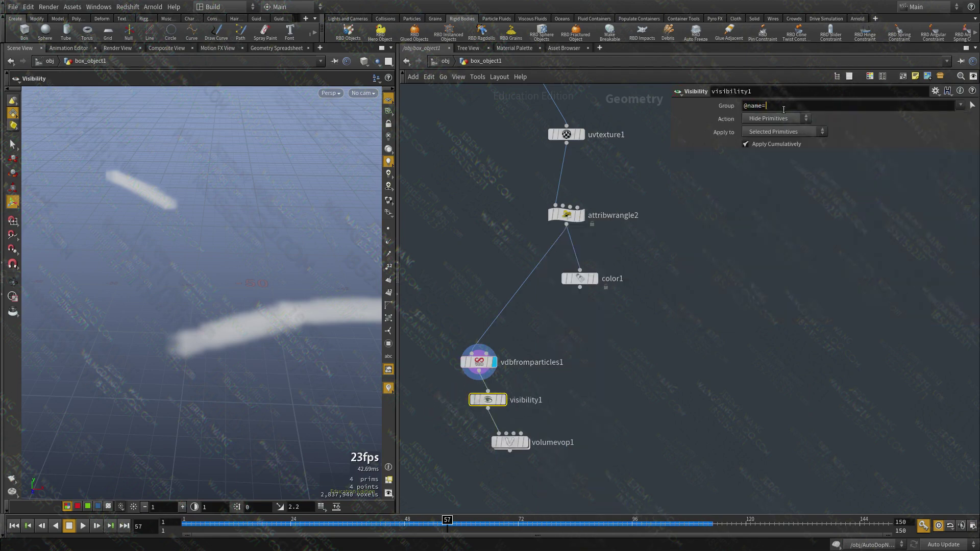
key("Return")
left_click(785, 131)
left_click(781, 141)
key("r")
left_click_drag(408, 385, 582, 421)
middle_click_drag(587, 420, 594, 354)
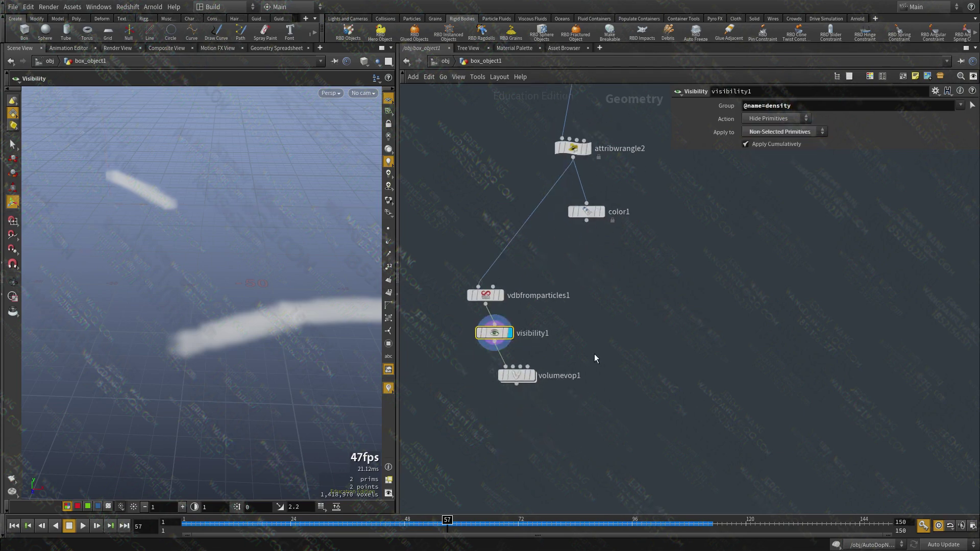
left_click_drag(594, 353, 399, 312)
middle_click_drag(488, 333, 489, 336)
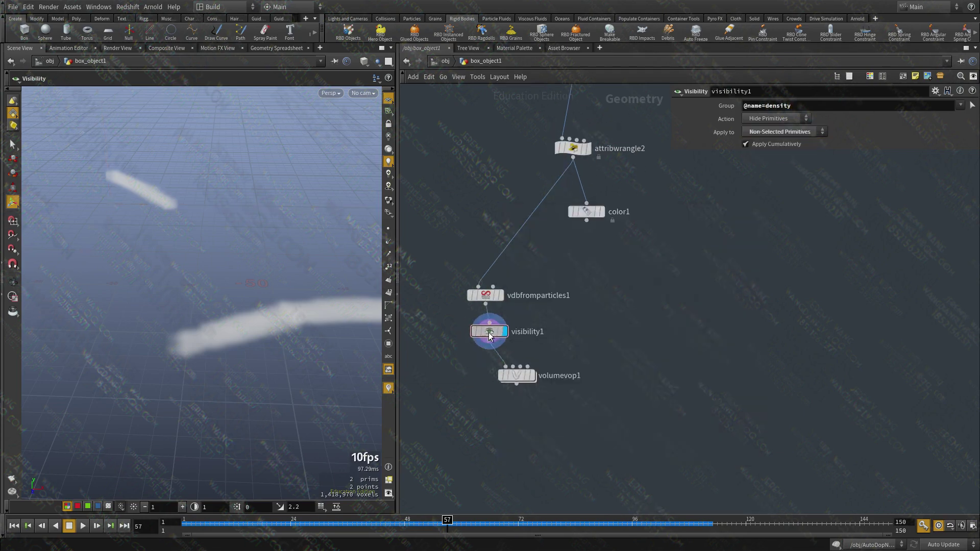
left_click(489, 332)
Display volumevop1, go inside it, and add a Bind node with the name length
middle_click_drag(711, 244, 734, 193)
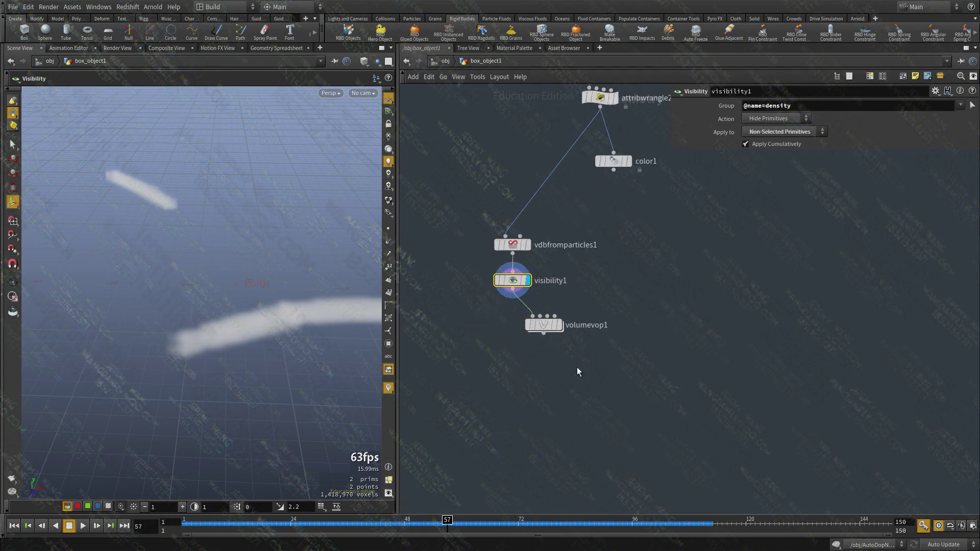
left_click(559, 325)
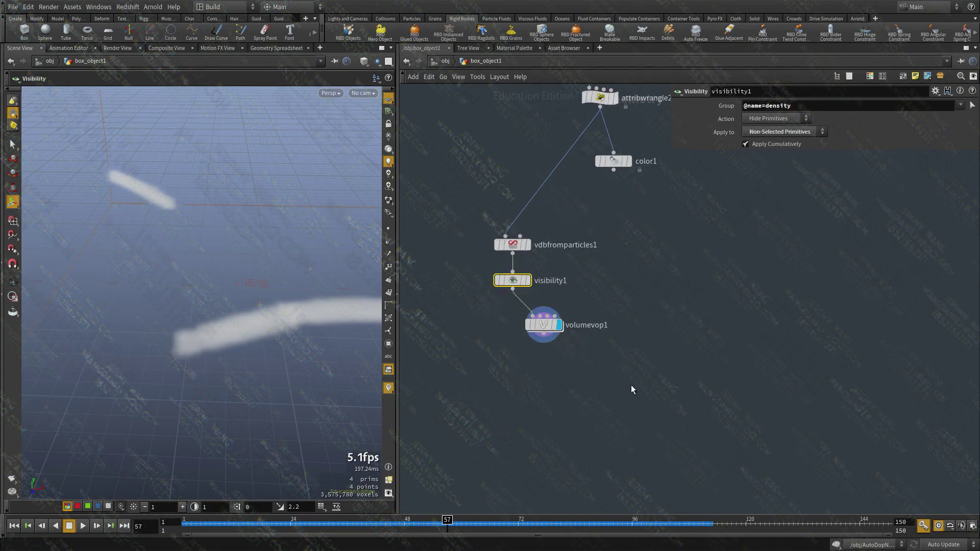
double_click(544, 325)
middle_click_drag(699, 416, 577, 338)
key("Tab")
type("bind")
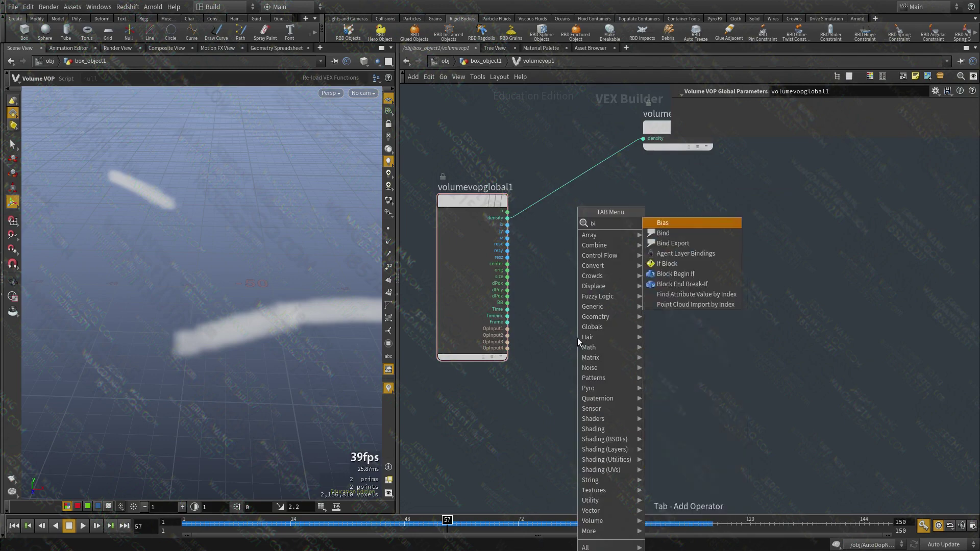
key("Return")
left_click(578, 337)
double_click(751, 105)
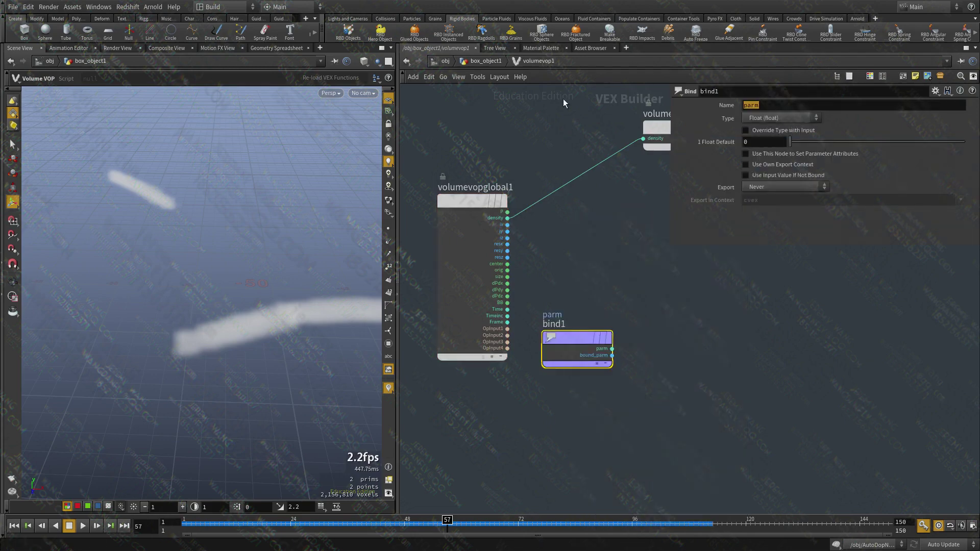
type("length")
key("Return")
Insert a Multiply node between the global density and the volume output, and connect bind1's length to its second input
middle_click_drag(703, 349, 623, 398)
key("Tab")
type("mul")
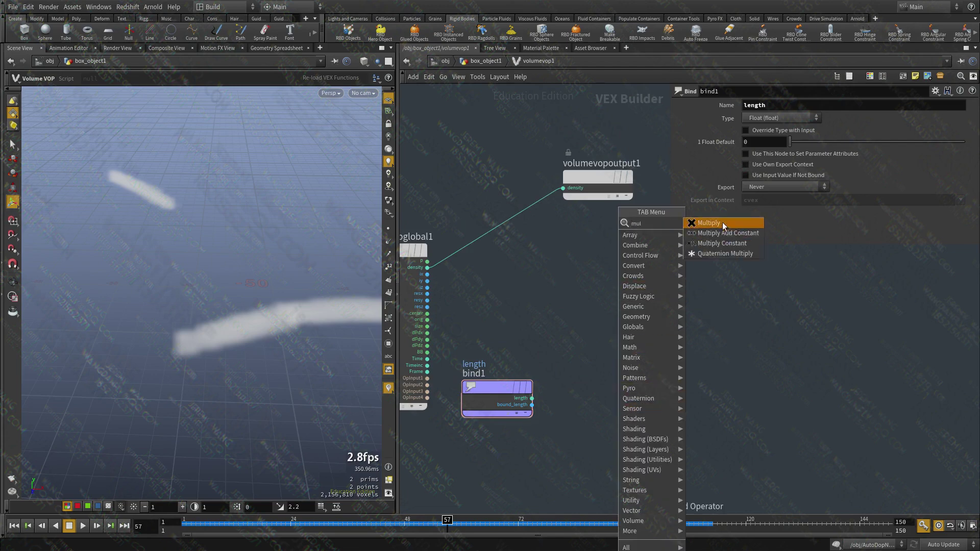
key("Return")
left_click(489, 230)
left_click(488, 248)
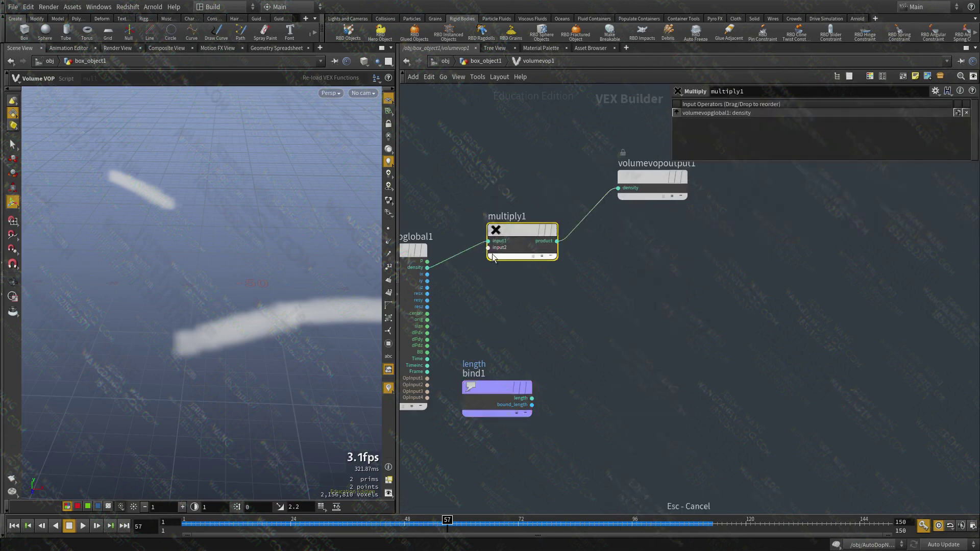
left_click(531, 398)
middle_click_drag(582, 373, 681, 375)
left_click(434, 466)
left_click(679, 370)
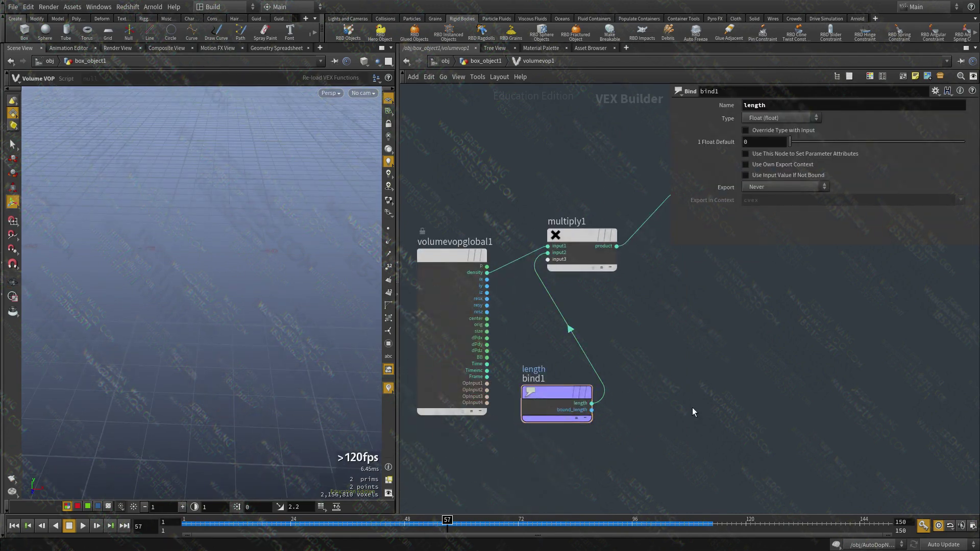
Return to the geometry network and check the point attribute choices of vdbfromparticles1
key("u")
key("Up")
key("Up")
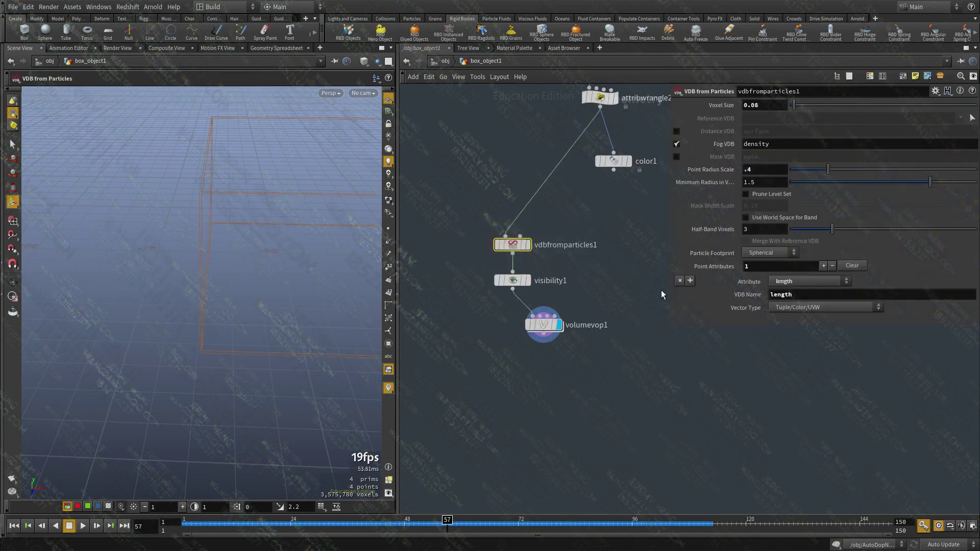
left_click(808, 281)
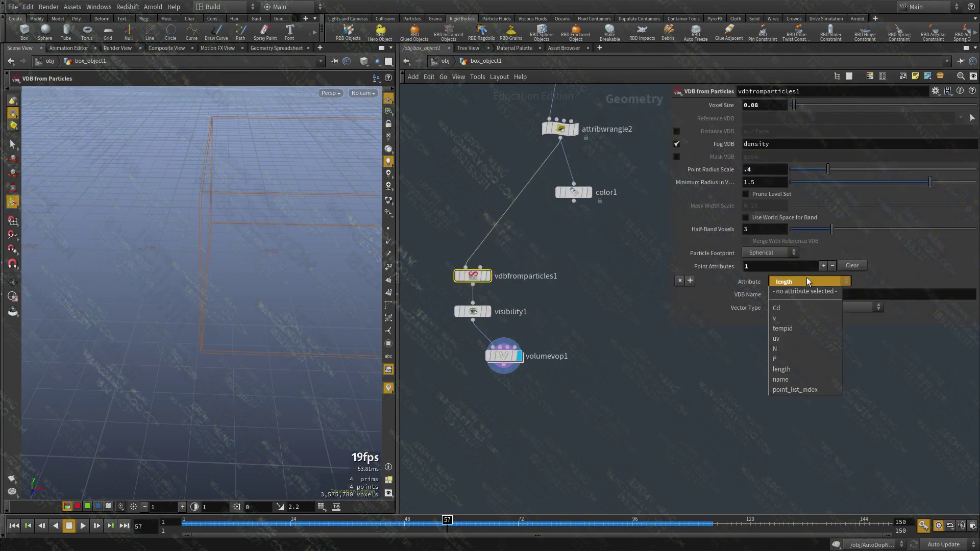
left_click(806, 281)
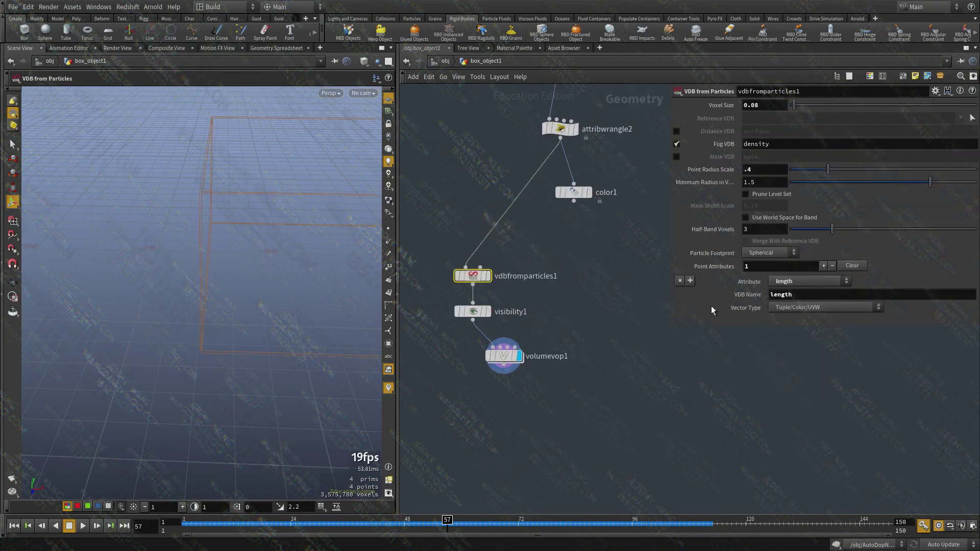
Display attribwrangle2 and check its output in the geometry spreadsheet
left_click(543, 356)
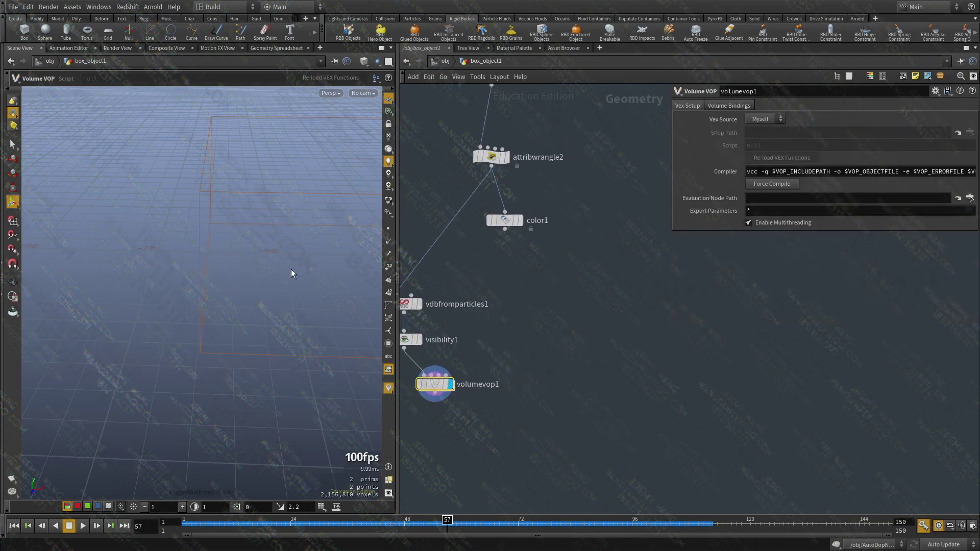
key("Up")
key("Up")
key("Up")
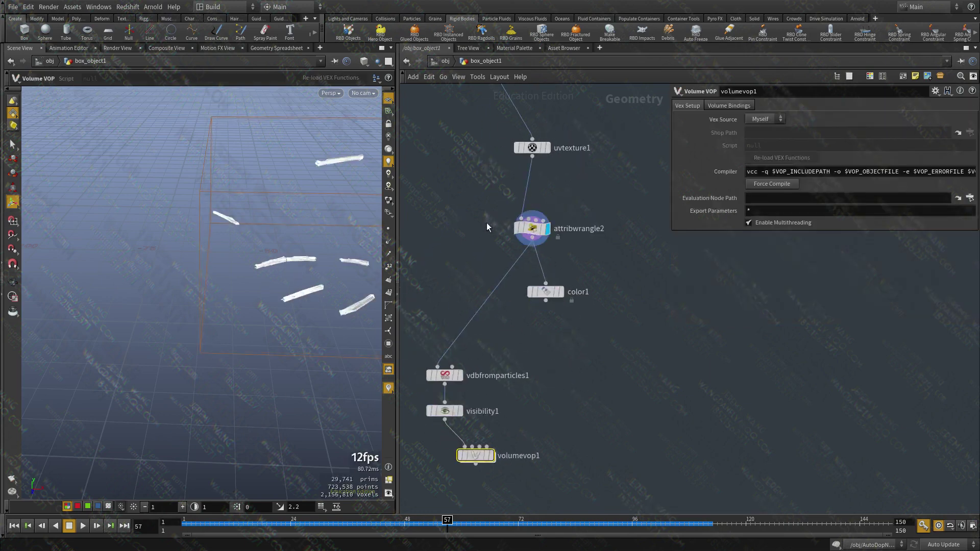
left_click(571, 200)
right_click(576, 203)
left_click(581, 204)
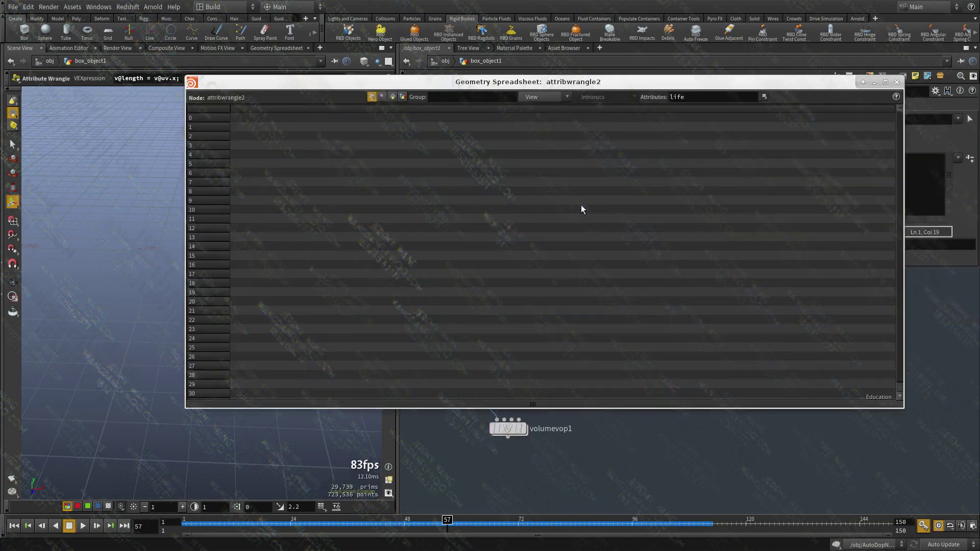
left_click(897, 82)
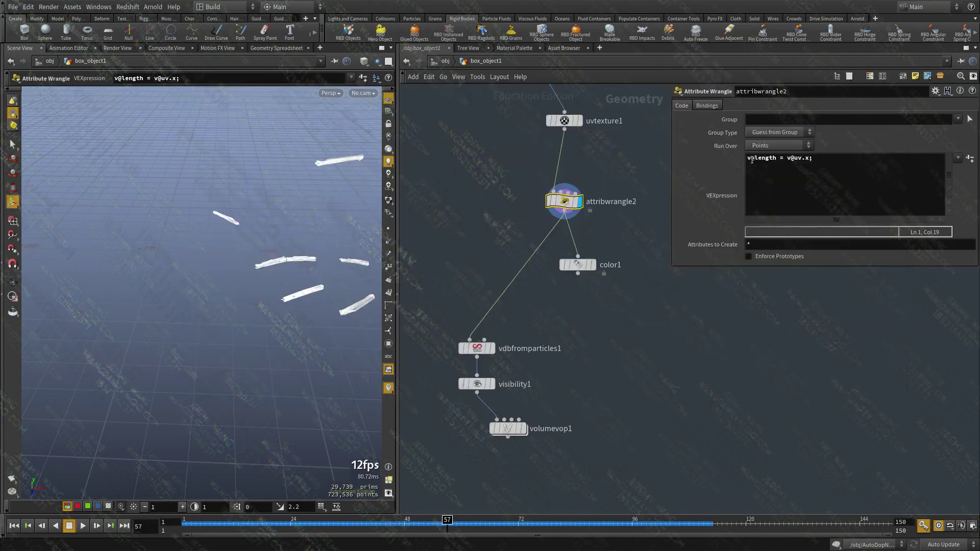
double_click(749, 159)
type("f")
middle_click_drag(589, 412, 605, 357)
key("r")
left_click_drag(603, 355, 559, 385)
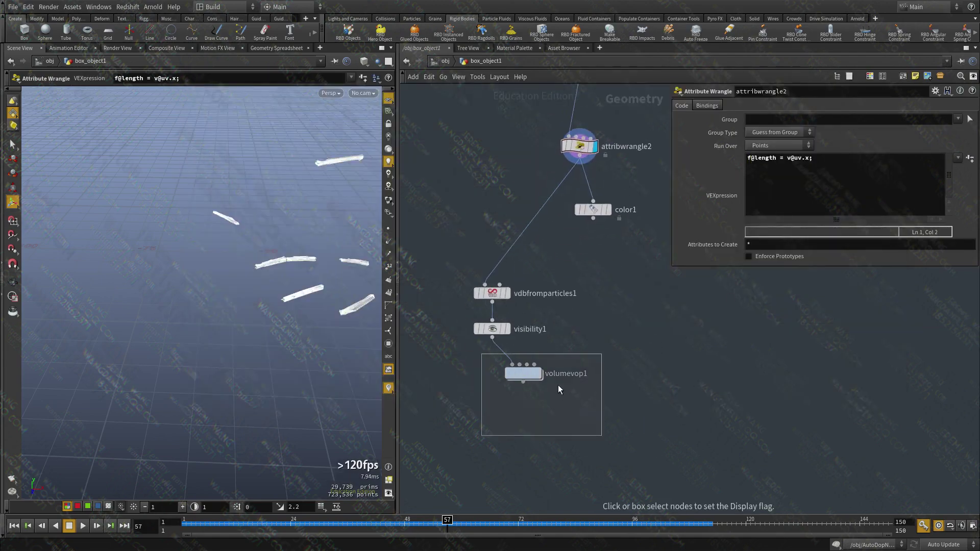
key("Escape")
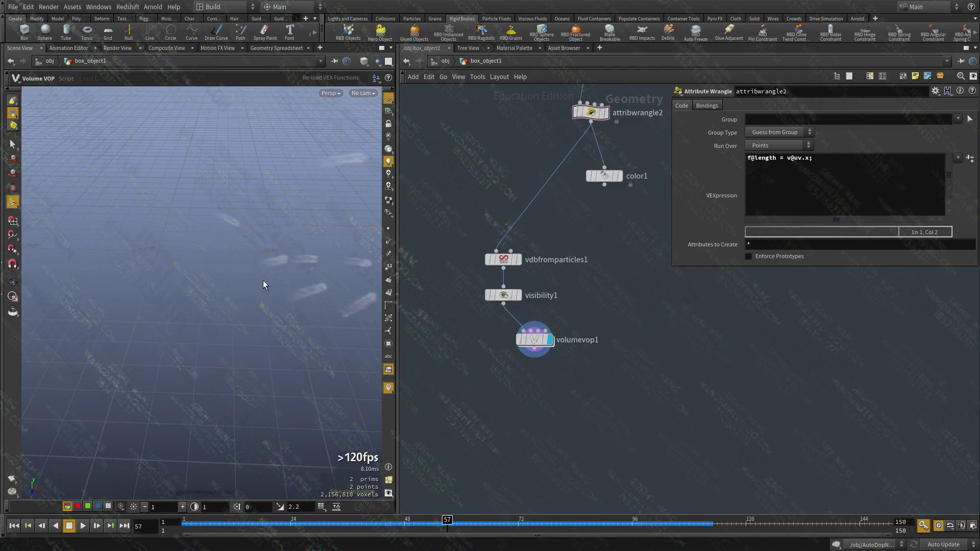
left_click_drag(267, 280, 214, 306)
key("Return")
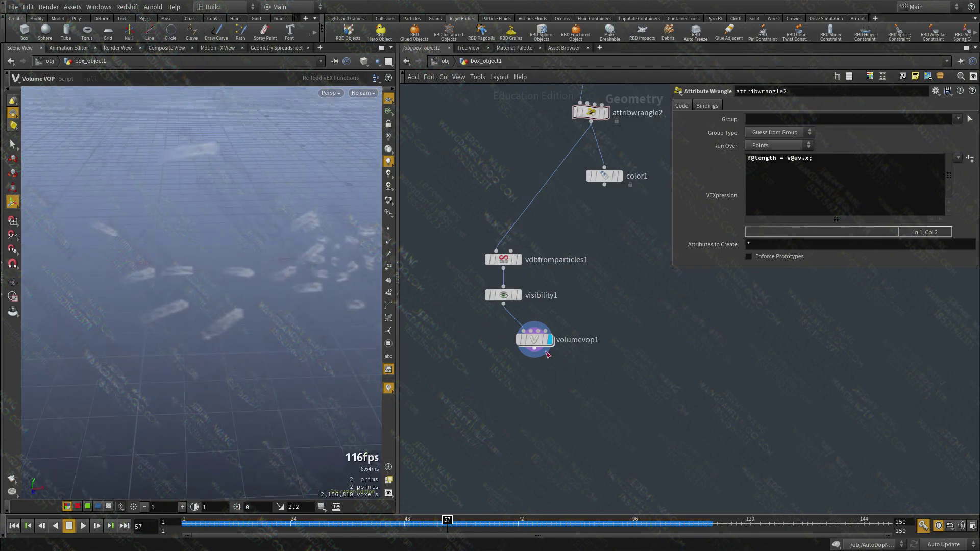
Inside volumevop1, add a Ramp Parameter between bind1's length output and the Multiply node, and lay out the nodes
double_click(547, 354)
key("Tab")
type("ra")
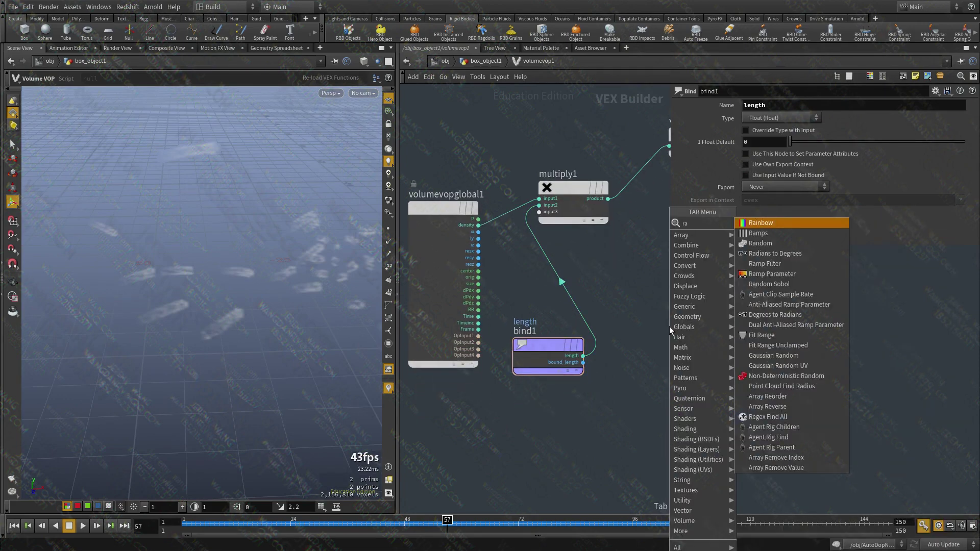
type("m")
key("Down")
key("Down")
key("Return")
left_click(652, 321)
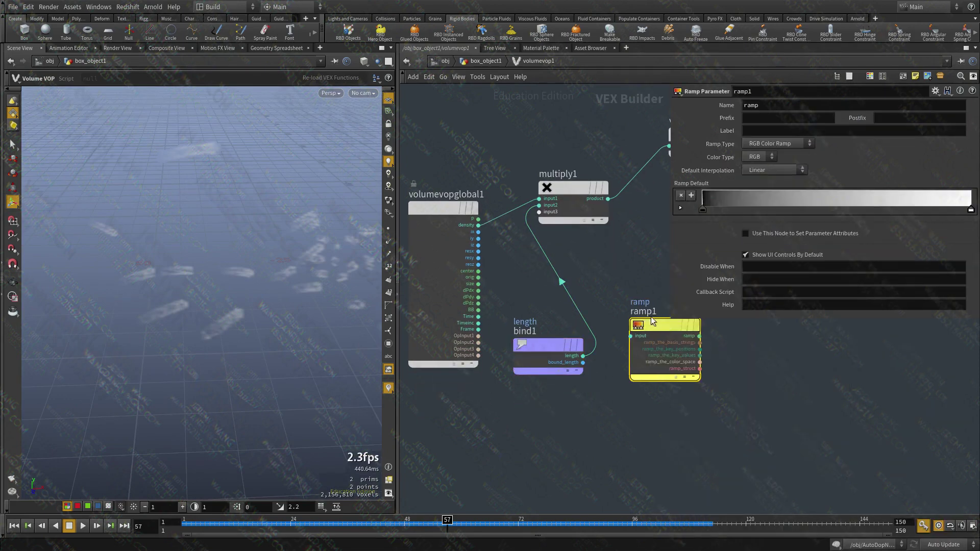
left_click_drag(652, 321, 857, 269)
key("l")
Set volumevop1's ramp to run from white at position 0 to black at position 0.0988593
key("u")
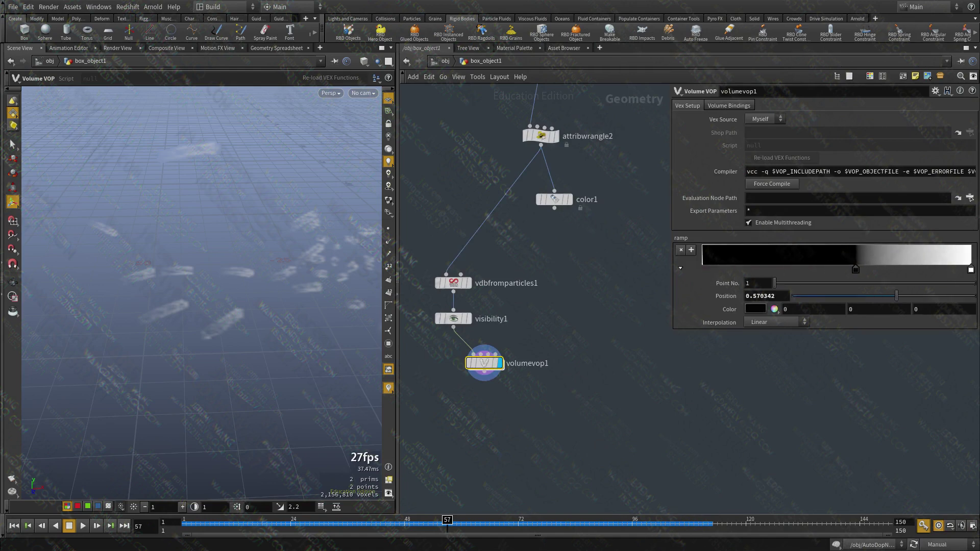
left_click_drag(971, 269, 673, 262)
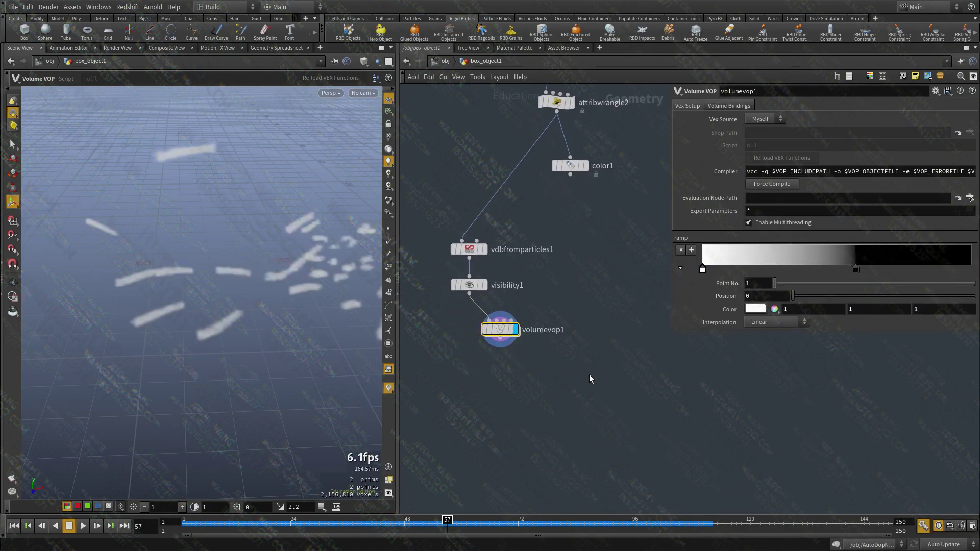
left_click_drag(849, 270, 740, 269)
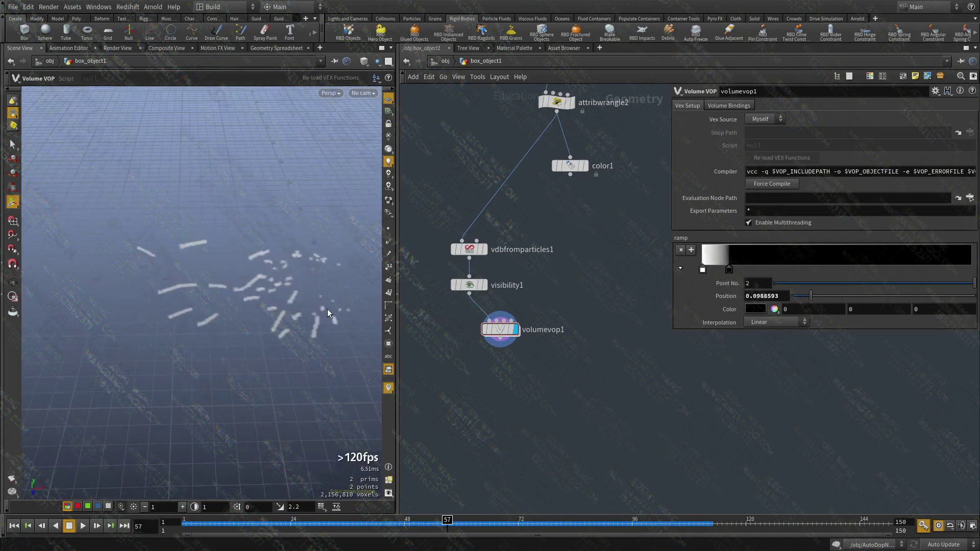
scroll(327, 309, "up", 2)
Move volumevop1 lower, wire bind1's length directly into the density output inside it, and inspect the resulting volume
left_click_drag(499, 329, 473, 384)
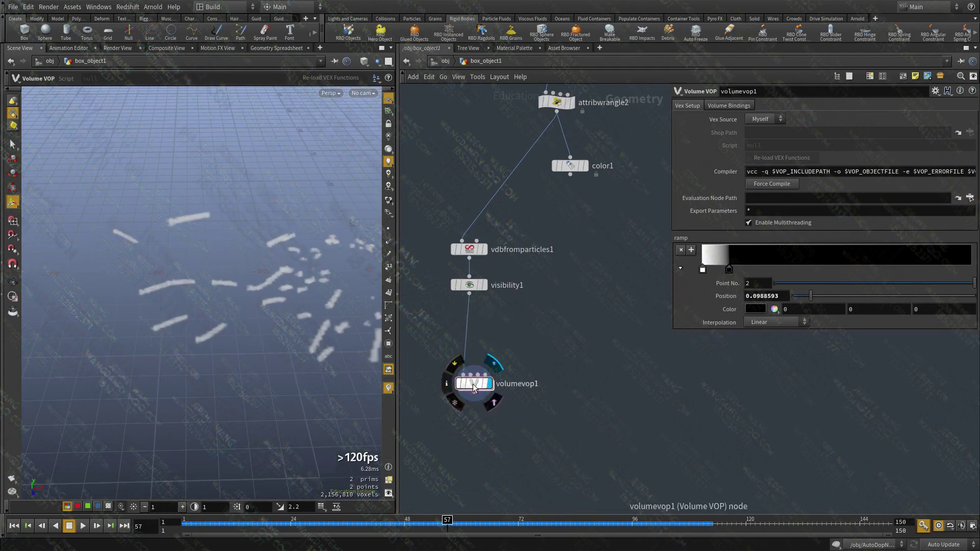
double_click(473, 384)
left_click(573, 181)
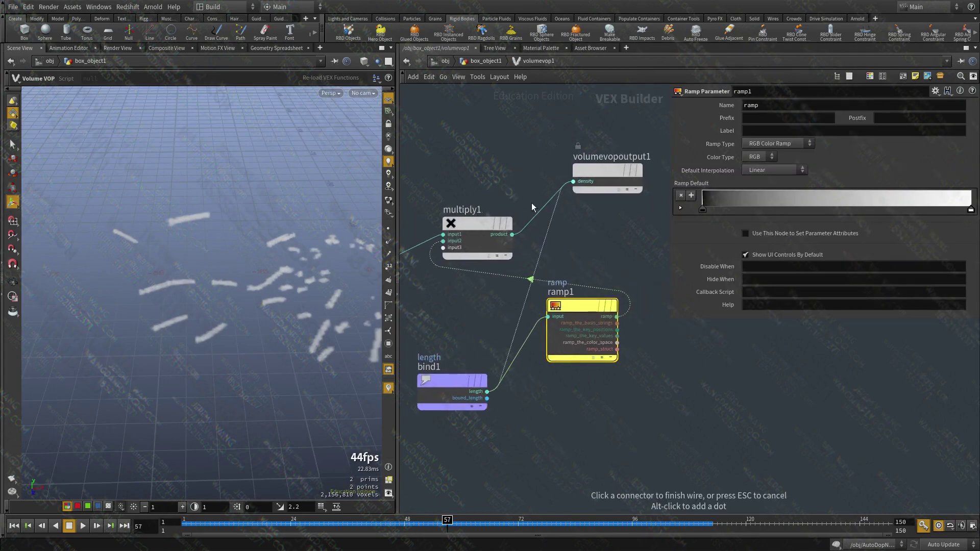
left_click(487, 391)
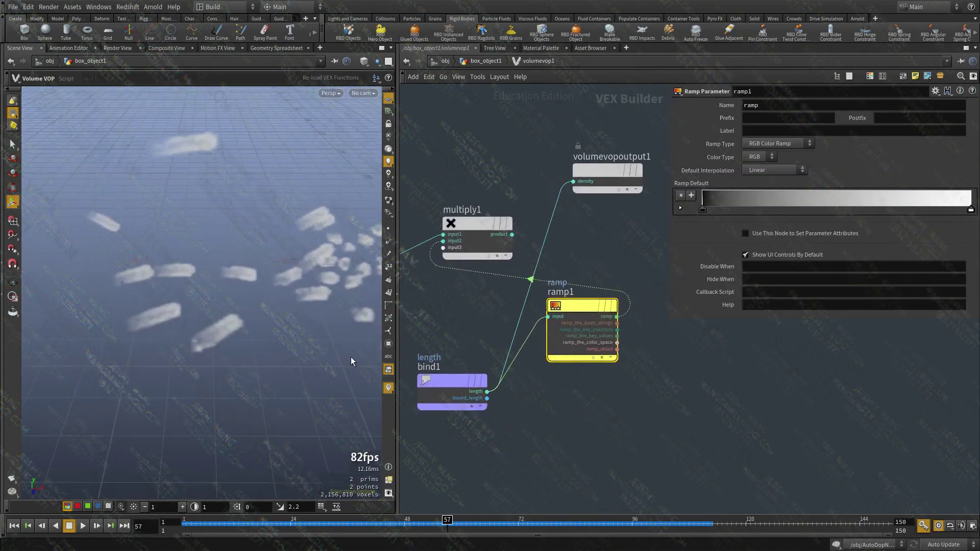
scroll(228, 302, "up", 5)
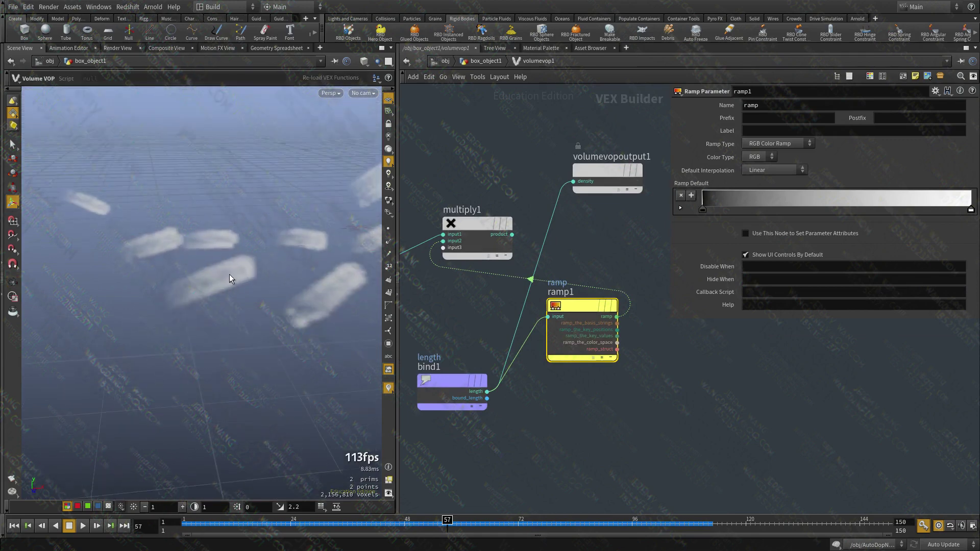
left_click_drag(228, 274, 204, 409)
middle_click_drag(673, 460, 655, 389)
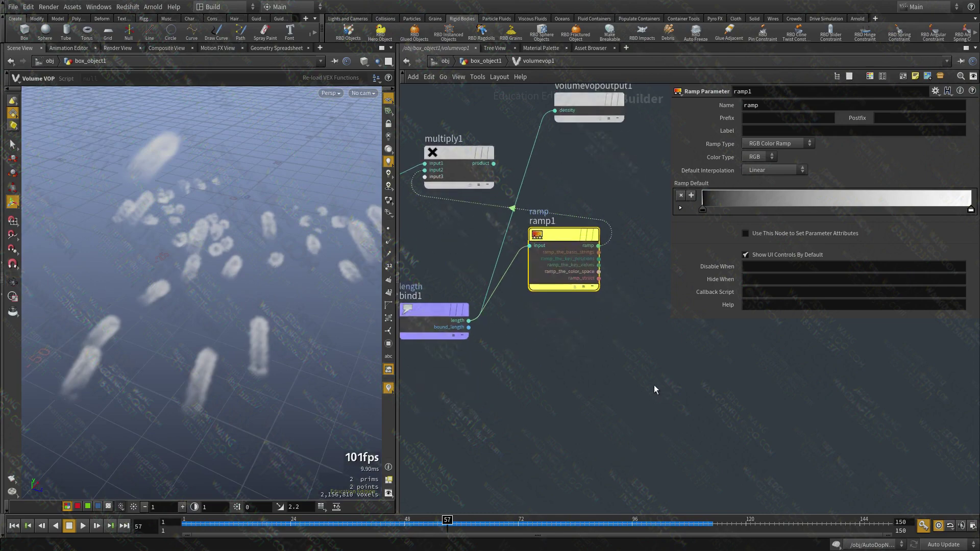
Return to the geometry network, display vdbfromparticles1, and examine its fog volume from a low angle
key("u")
left_click(447, 298)
middle_click_drag(507, 282, 590, 294)
key("r")
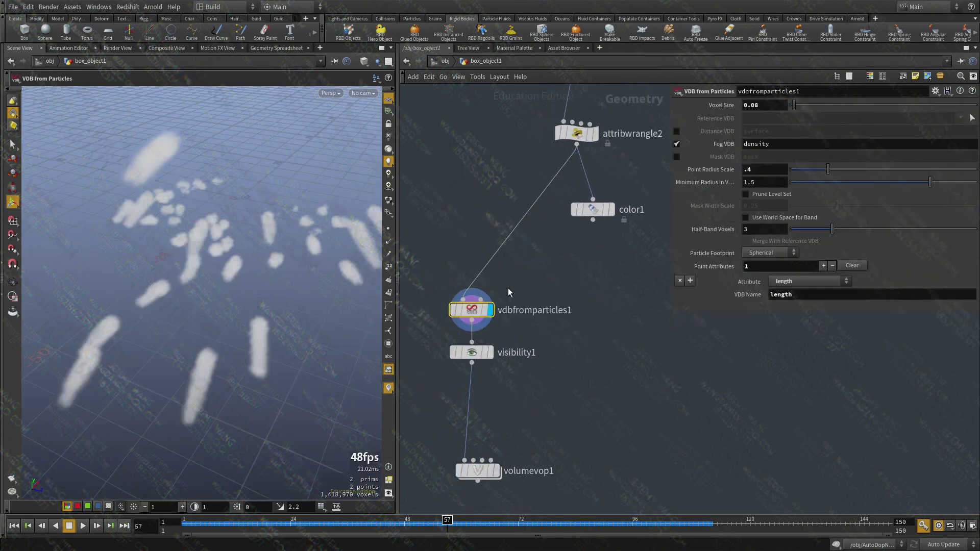
scroll(575, 437, "down", 2)
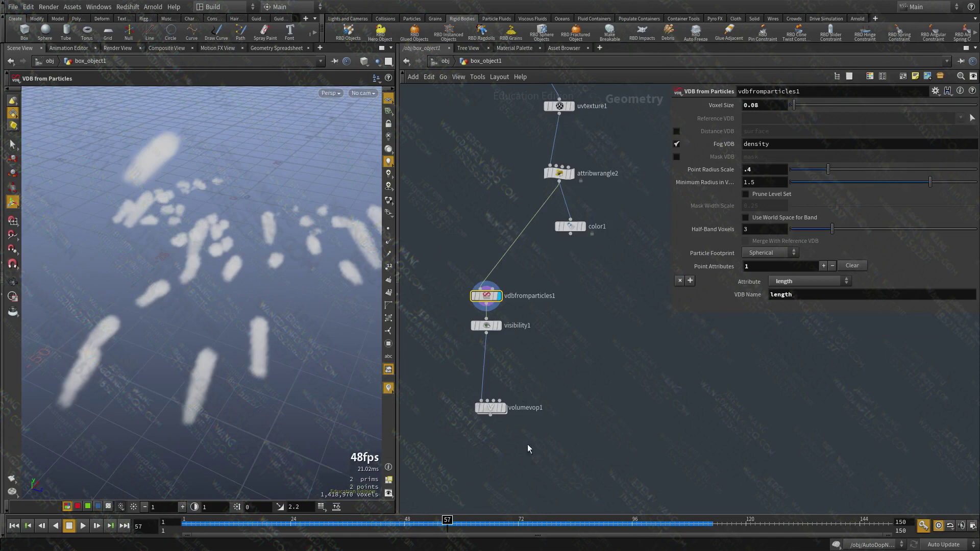
scroll(528, 448, "up", 2)
key("Escape")
left_click_drag(164, 335, 265, 299)
key("Return")
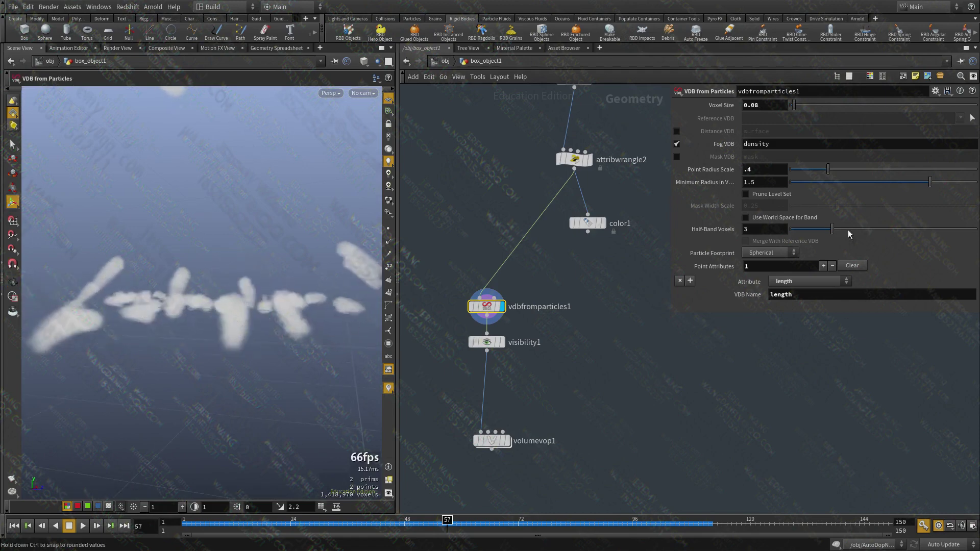
Add a PolyWire node fed by attribwrangle2 and display its geometry in the viewport
scroll(418, 366, "down", 2)
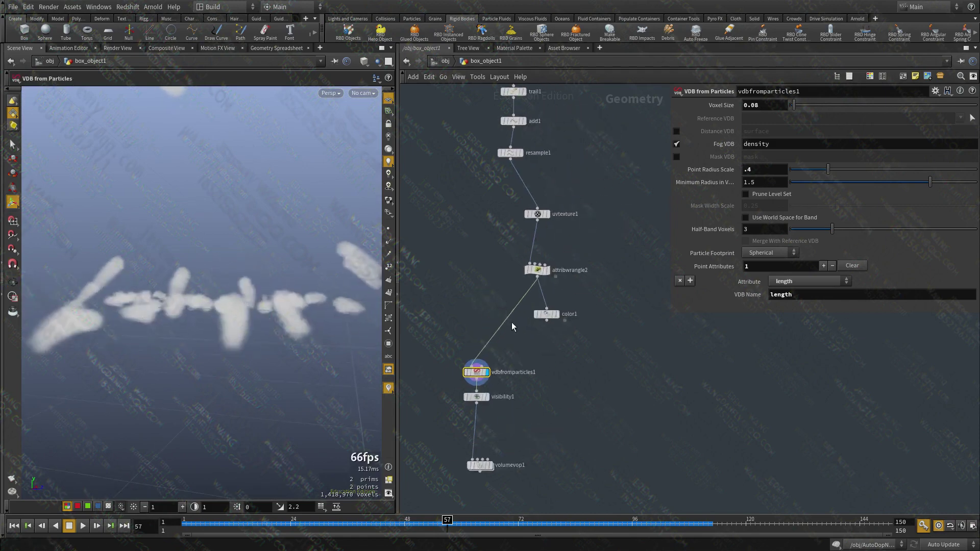
left_click(514, 356, "shift")
left_click_drag(513, 336, 497, 331)
left_click(602, 315)
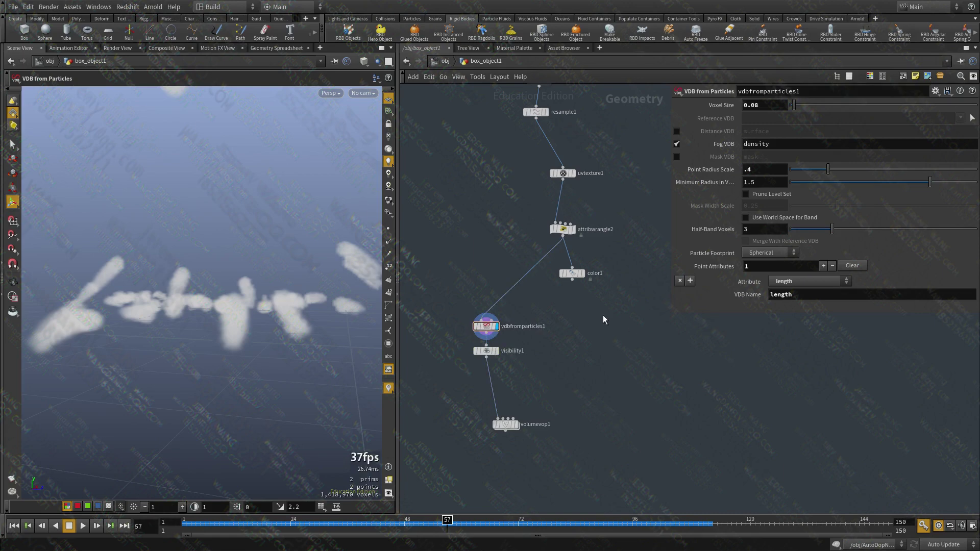
key("Tab")
type("polywire")
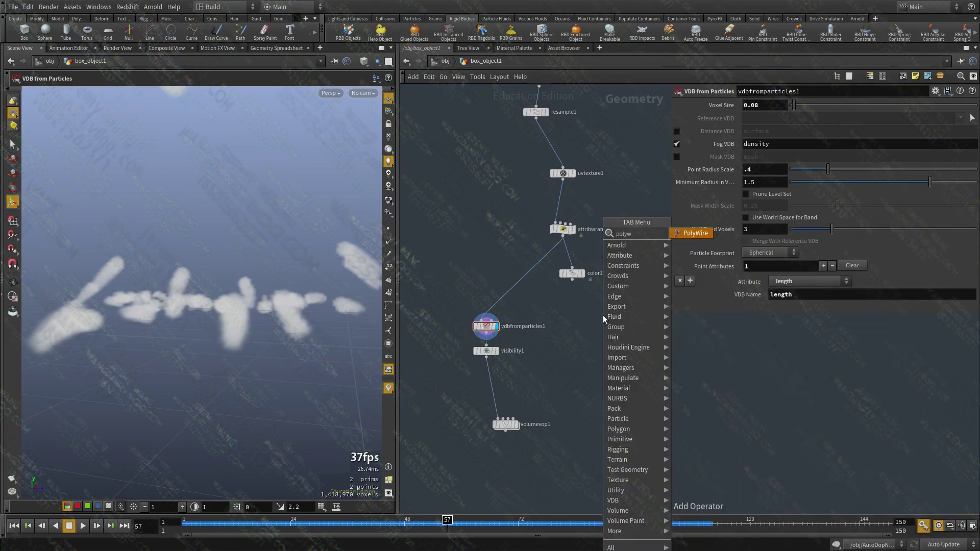
key("Return")
left_click(602, 314)
left_click(603, 310)
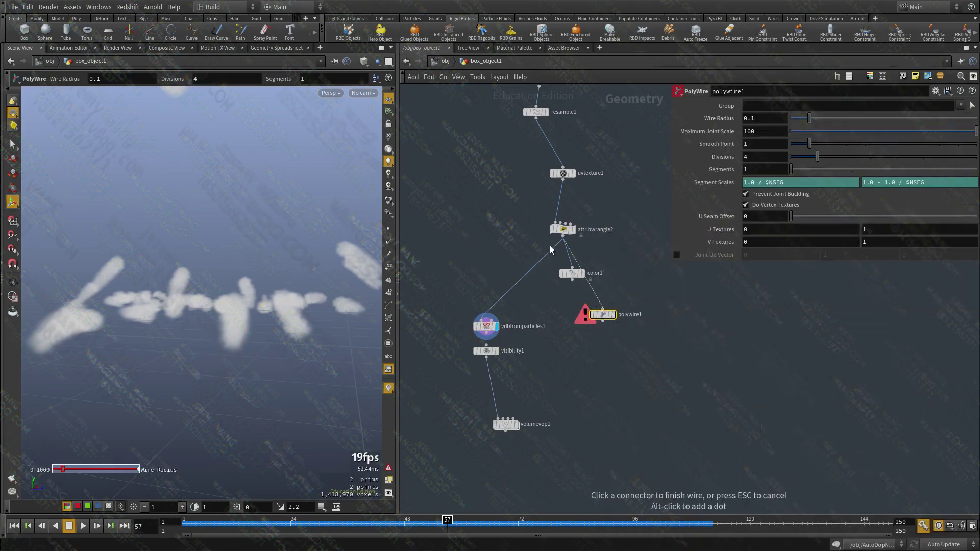
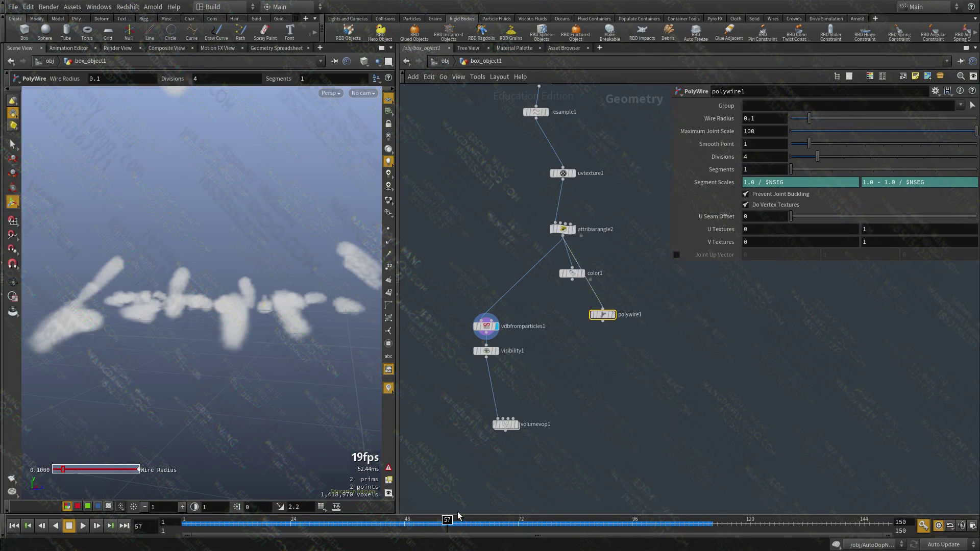
middle_click_drag(645, 429, 627, 467)
key("r")
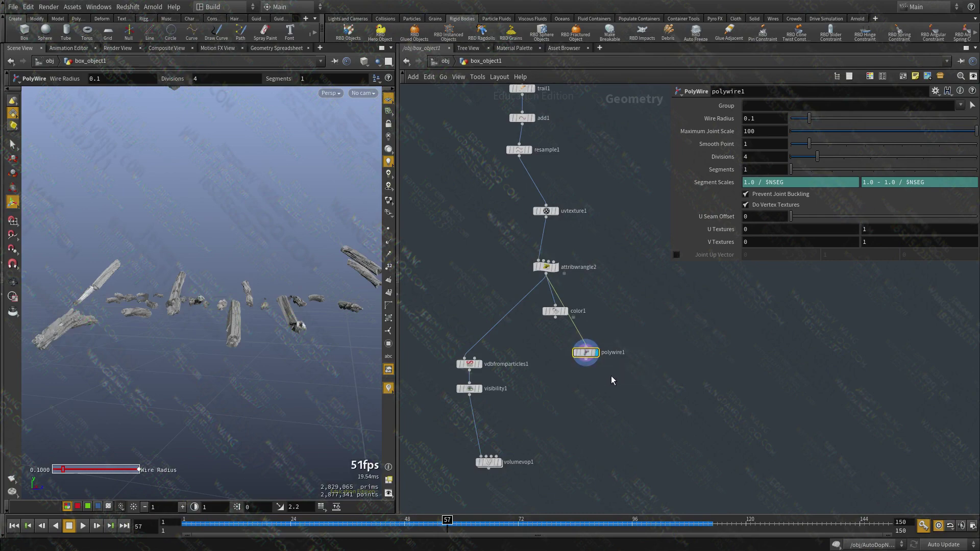
Inspect the wire geometry up close and rewire polywire1's input to come from color1
left_click_drag(204, 332, 250, 315)
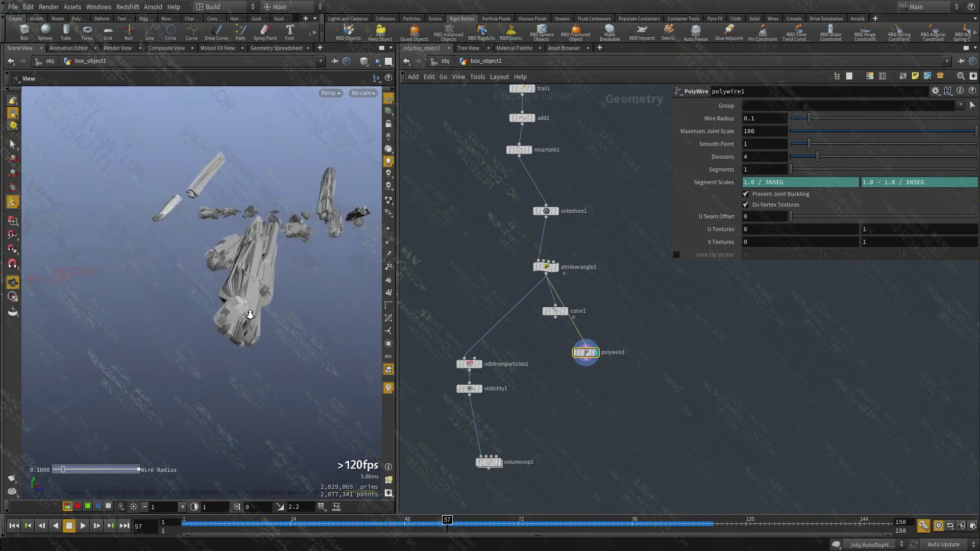
right_click_drag(250, 315, 199, 357)
key("Return")
middle_click_drag(583, 344, 626, 388)
scroll(627, 385, "up", 3)
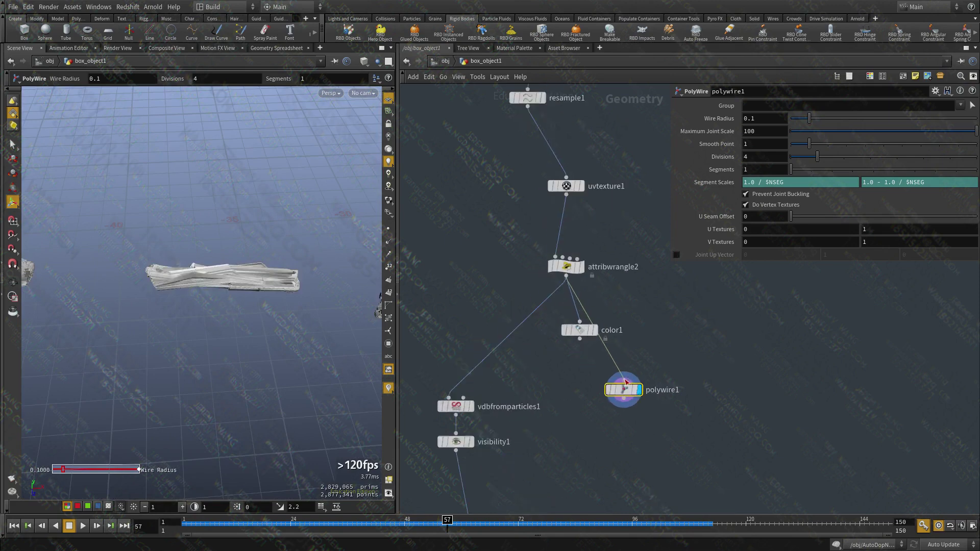
left_click(625, 381)
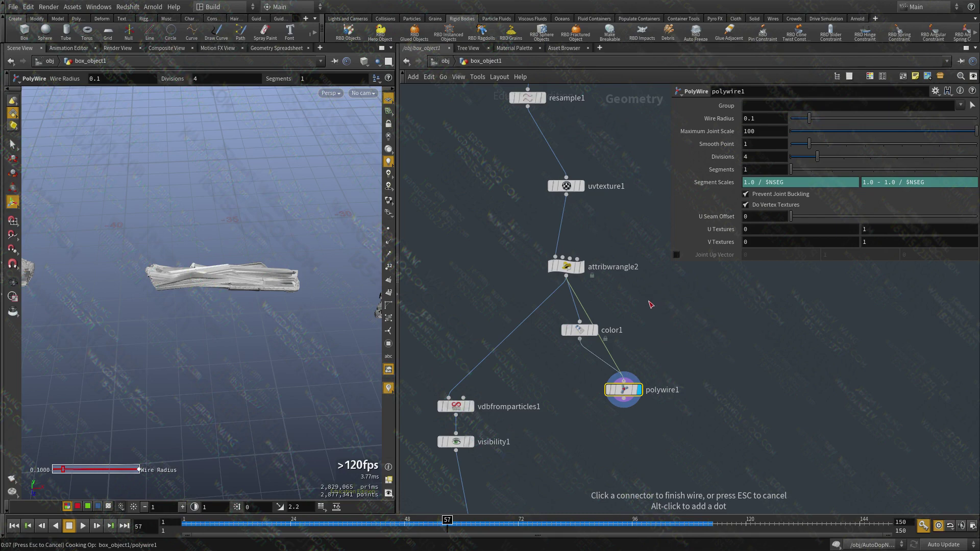
key("Escape")
Set scatter2's Force Total Count to 10000 to lighten the trail geometry
scroll(652, 404, "down", 3)
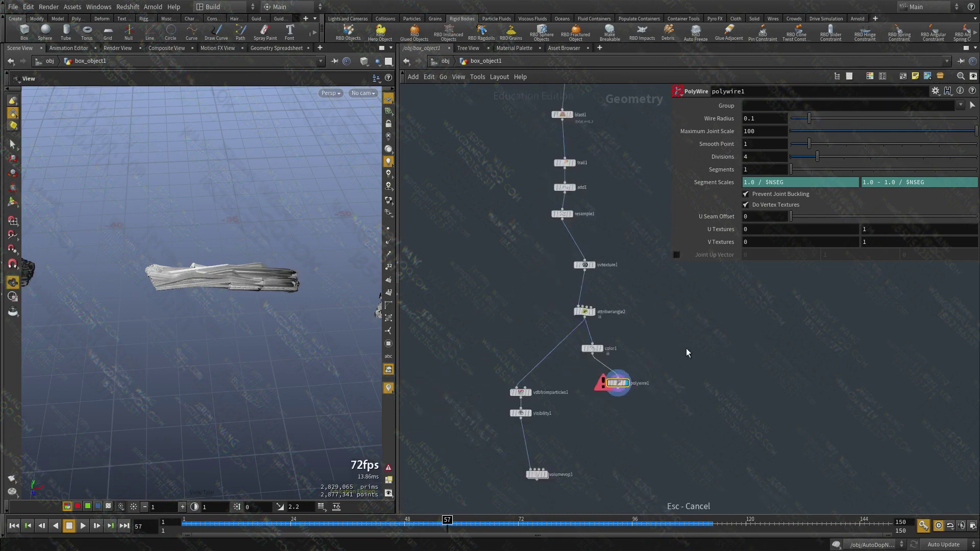
middle_click_drag(602, 403, 674, 285)
scroll(571, 344, "up", 3)
scroll(571, 344, "up", 2)
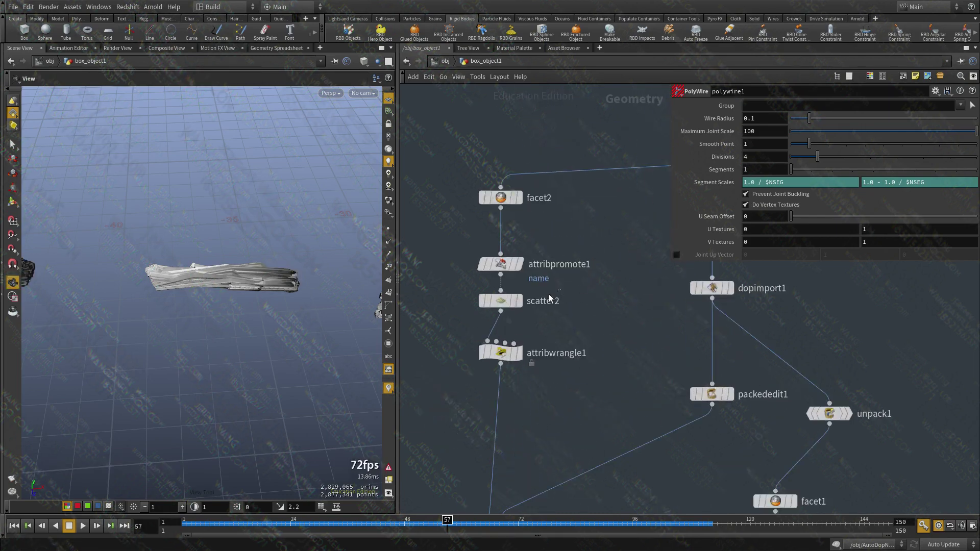
left_click(549, 302)
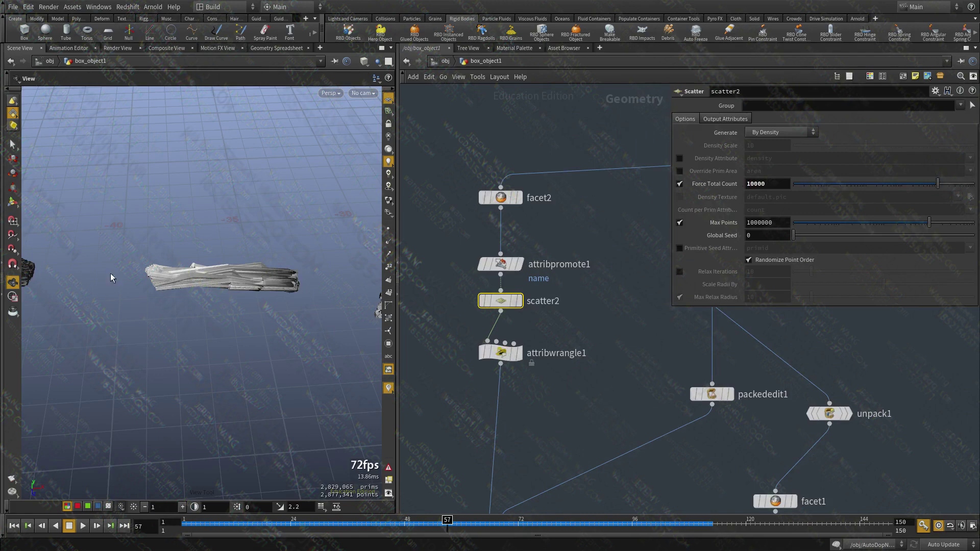
scroll(210, 252, "up", 10)
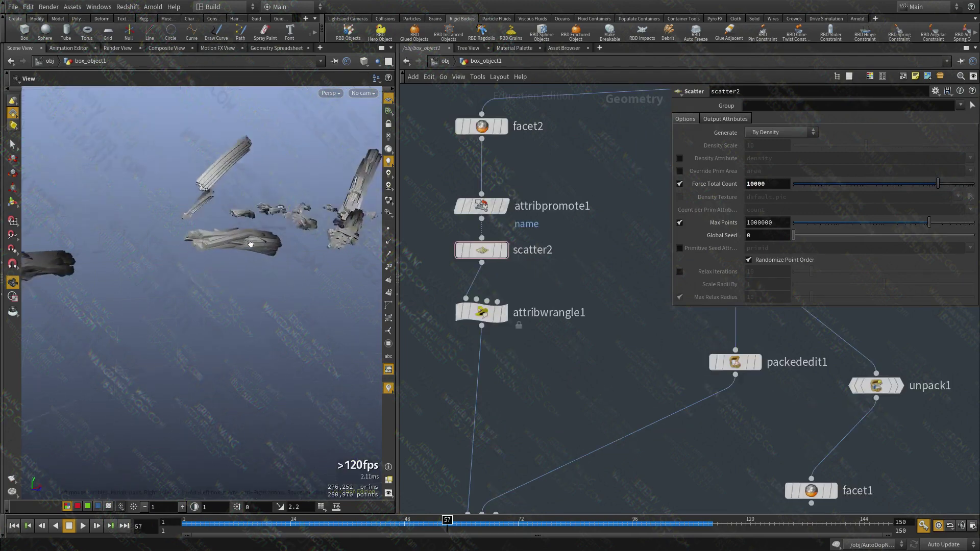
Return to the lower end of the network and place polywire1 directly beneath color1
scroll(274, 249, "down", 5)
scroll(519, 372, "down", 4)
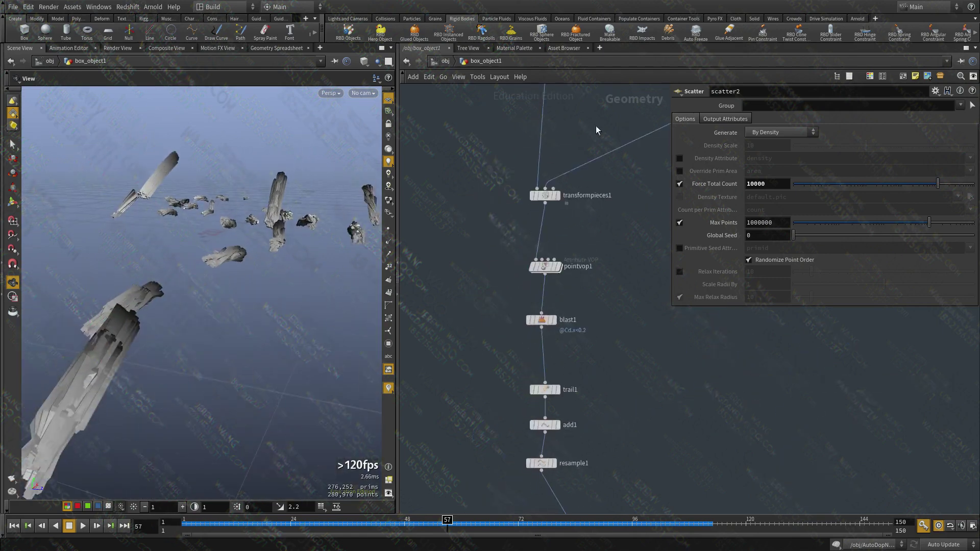
middle_click_drag(595, 126, 633, 149)
scroll(603, 303, "up", 3)
scroll(603, 299, "up", 2)
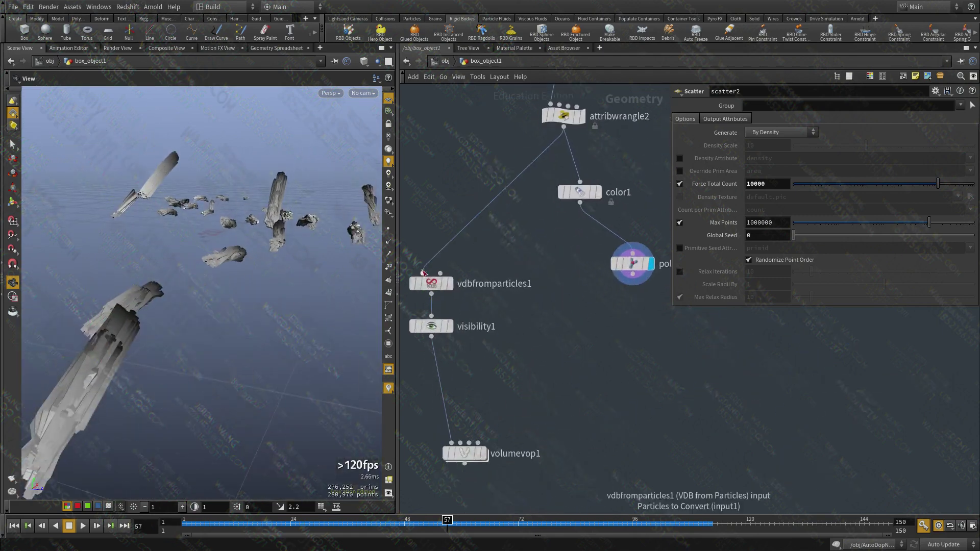
scroll(501, 268, "down", 2)
scroll(507, 255, "up", 2)
middle_click_drag(619, 212, 745, 216)
left_click_drag(620, 215, 578, 234)
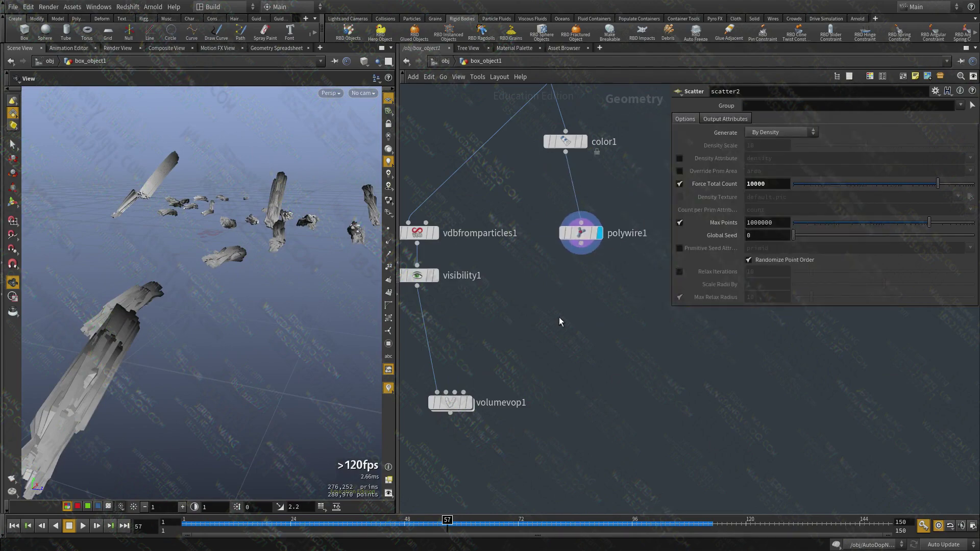
Add a VDB from Polygons node fed by polywire1, display it, and place it below polywire1
key("Tab")
type("vdb fr")
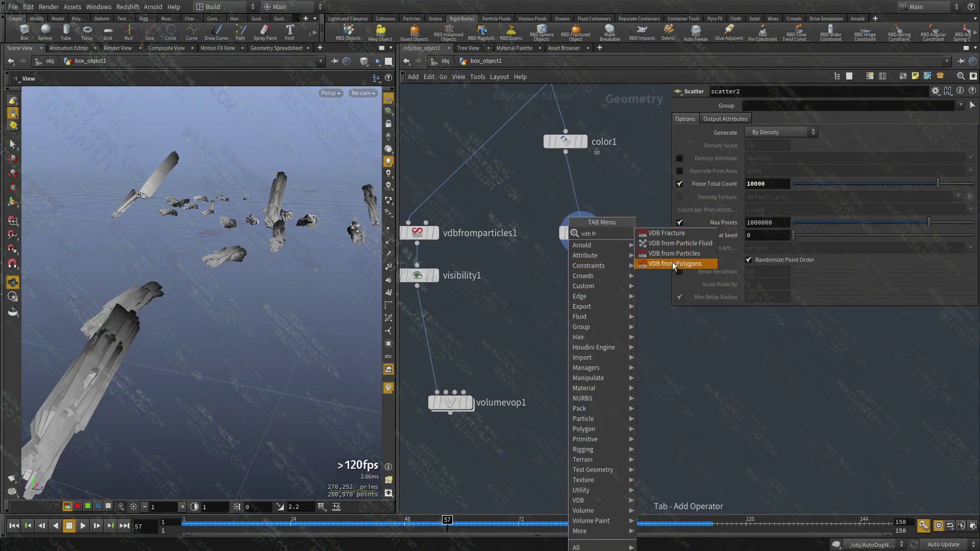
left_click(672, 262)
left_click(581, 245)
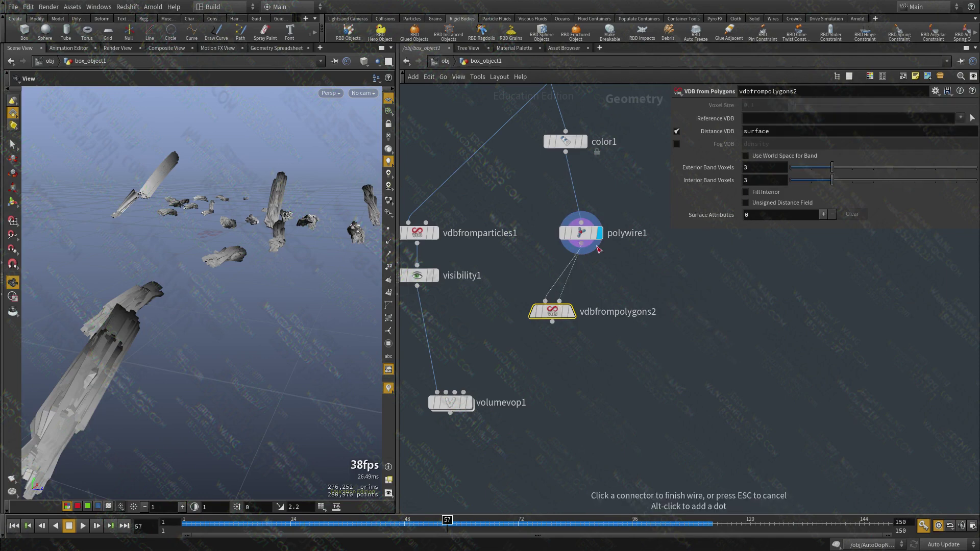
left_click(545, 302)
key("r")
left_click(551, 311)
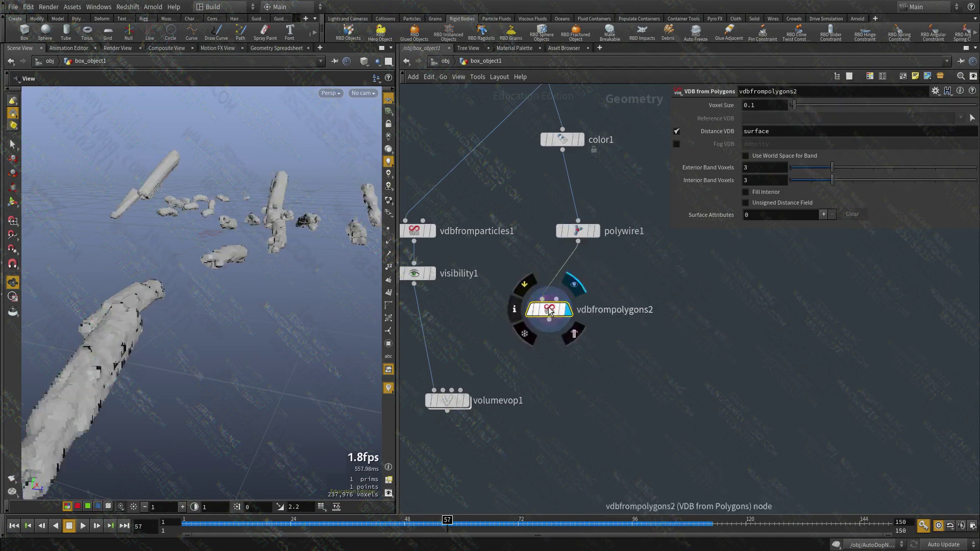
left_click_drag(550, 312, 590, 315)
Switch vdbfrompolygons2 from Distance VDB to Fog VDB, set its voxel size to 0.05, and enable Fill Interior
left_click(676, 131)
left_click(676, 144)
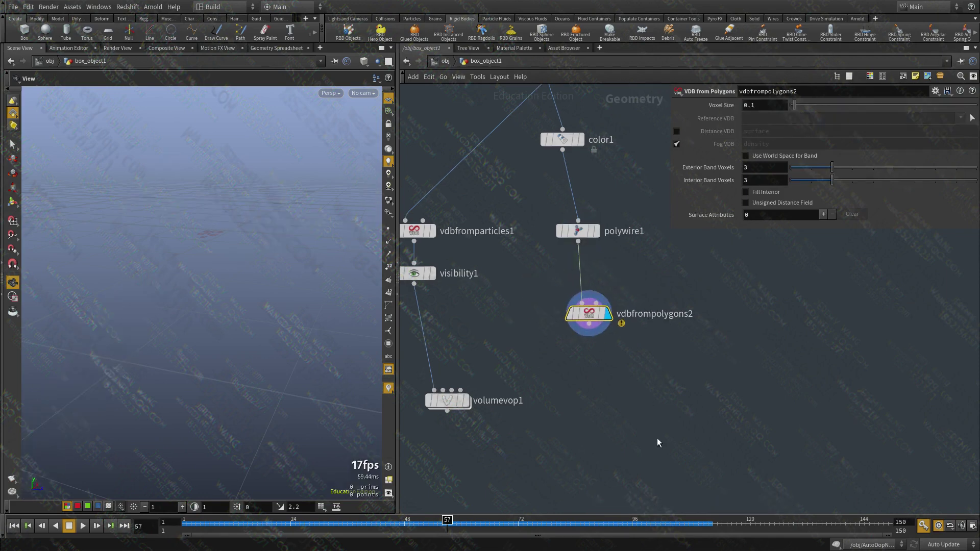
middle_click_drag(648, 424, 623, 401)
left_click_drag(136, 316, 153, 298)
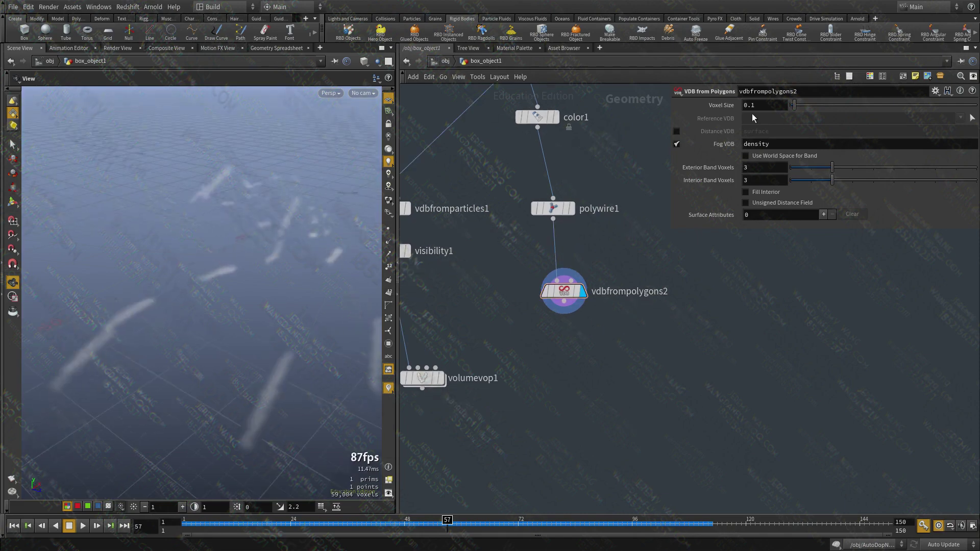
type("0.05")
left_click(761, 192)
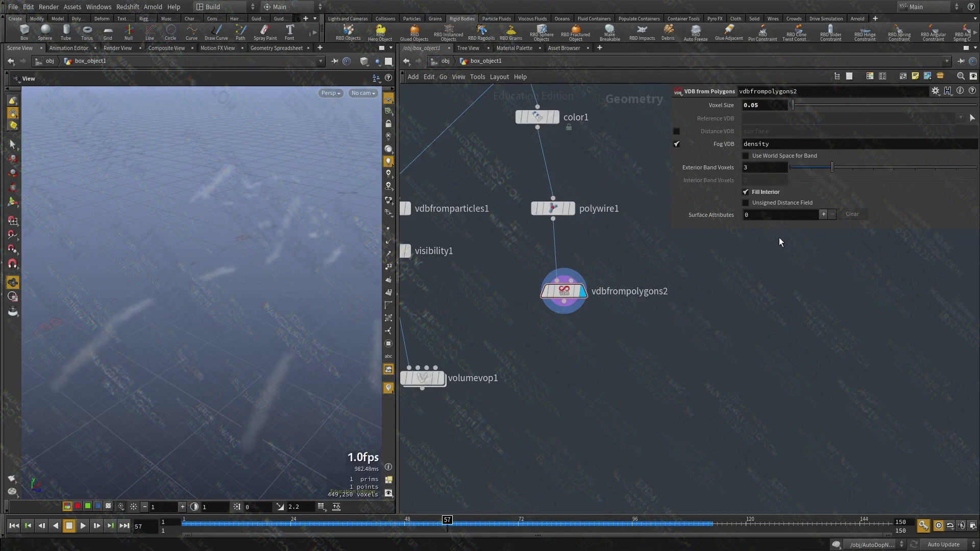
Add one surface attribute to vdbfrompolygons2 and assign point.length to it
left_click(823, 214)
left_click(806, 230)
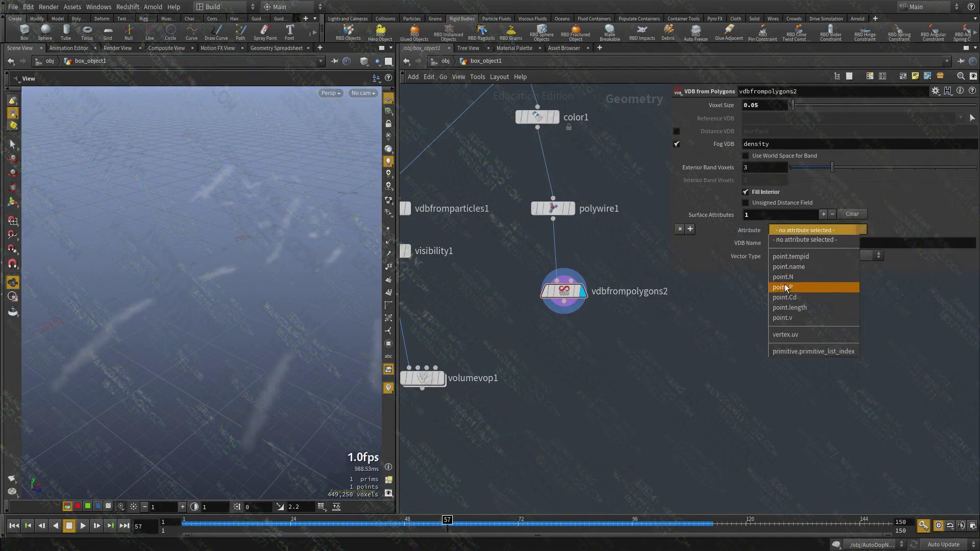
left_click(790, 308)
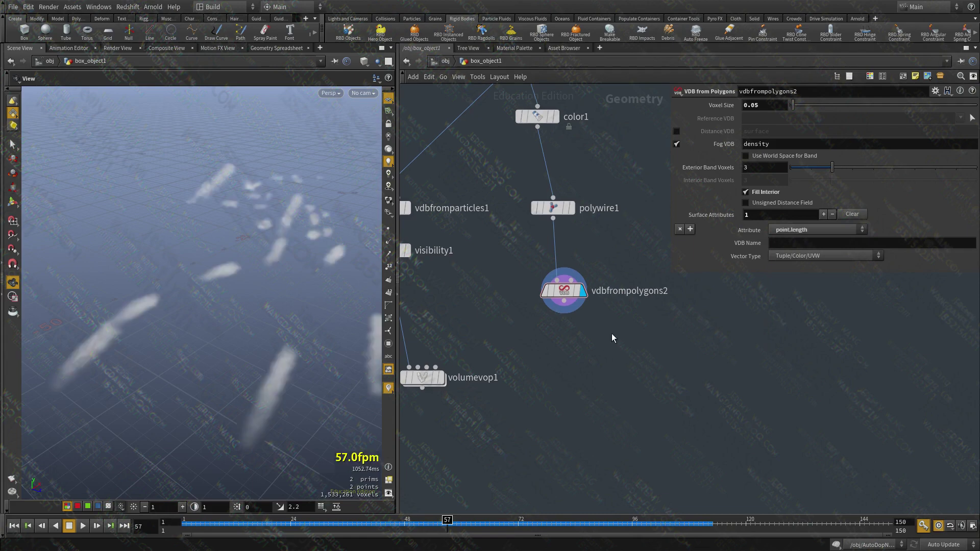
middle_click_drag(611, 328, 613, 305)
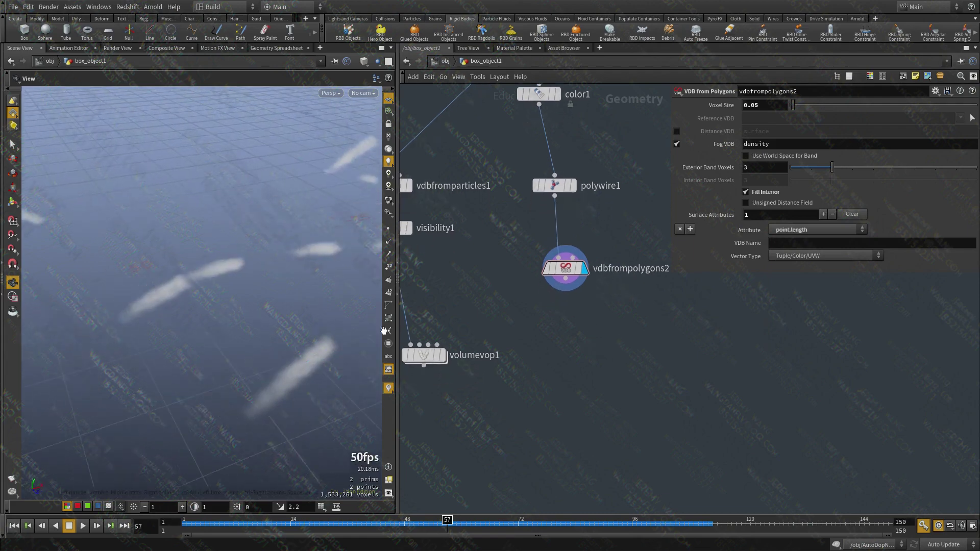
Rewire visibility1 to take vdbfrompolygons2's output, display the result, and move volumevop1 below visibility1
middle_click_drag(480, 333, 534, 428)
left_click_drag(511, 387, 572, 418)
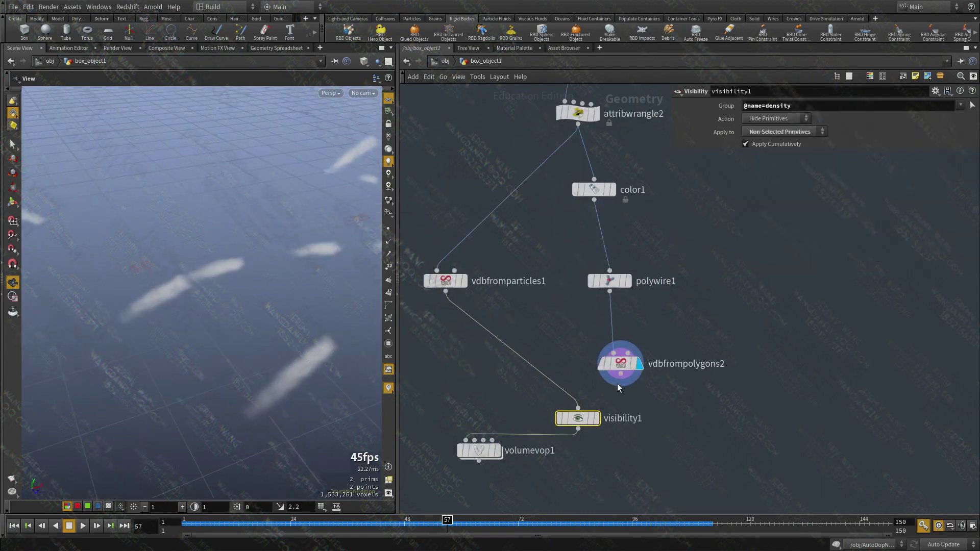
middle_click_drag(567, 412, 581, 322)
key("r")
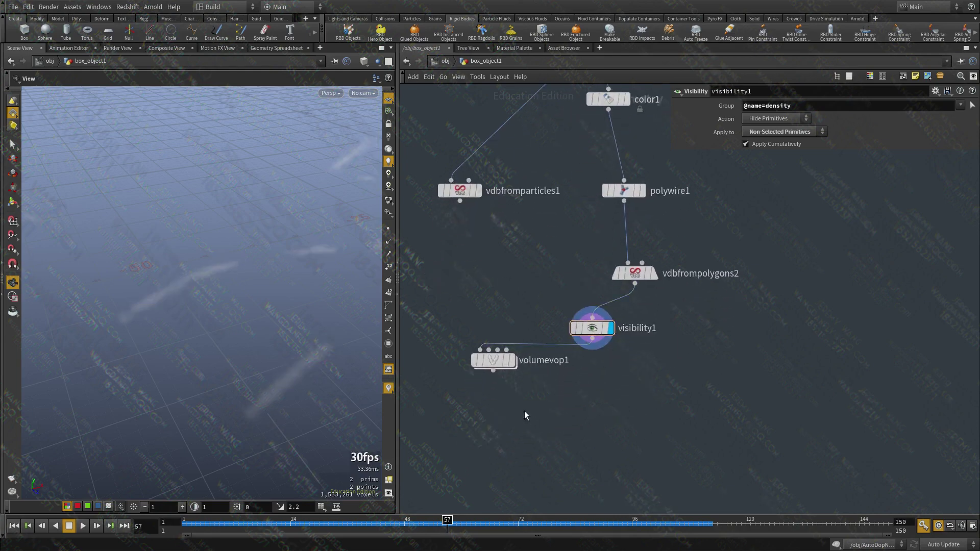
key("r")
left_click_drag(488, 363, 556, 403)
Inside volumevop1, reconnect multiply1's product to the density output and space out the bind1 and ramp1 nodes
double_click(556, 403)
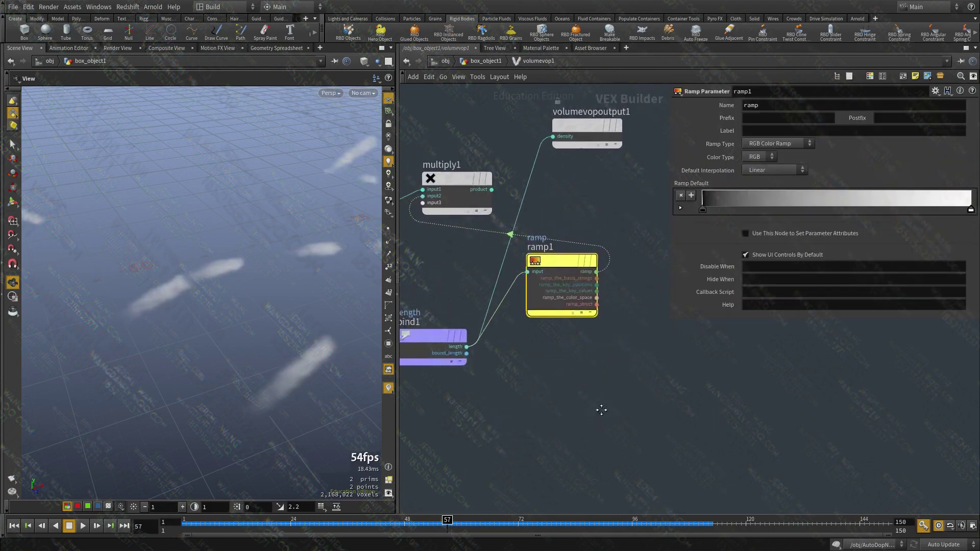
left_click(545, 255)
left_click(596, 211)
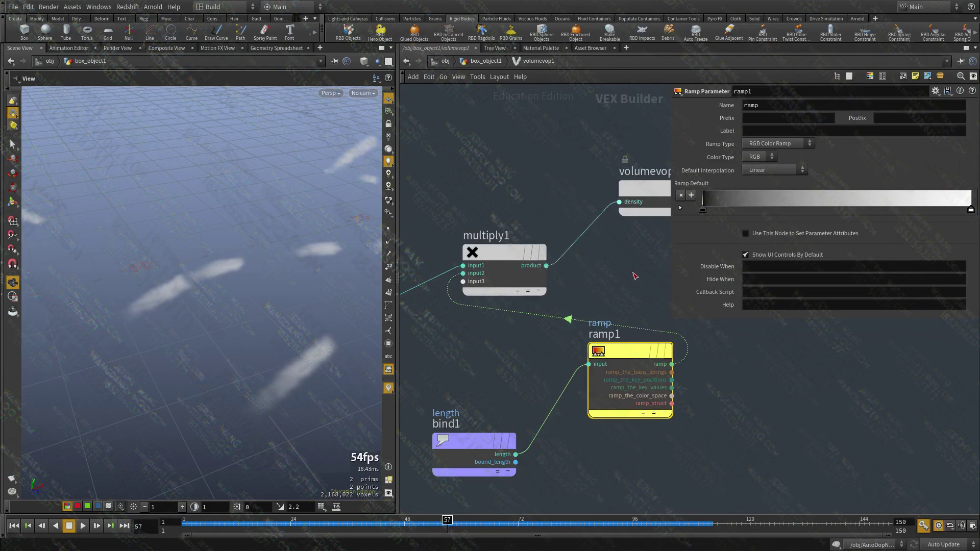
scroll(634, 274, "down", 2)
left_click_drag(610, 332, 577, 337)
left_click_drag(504, 354, 473, 447)
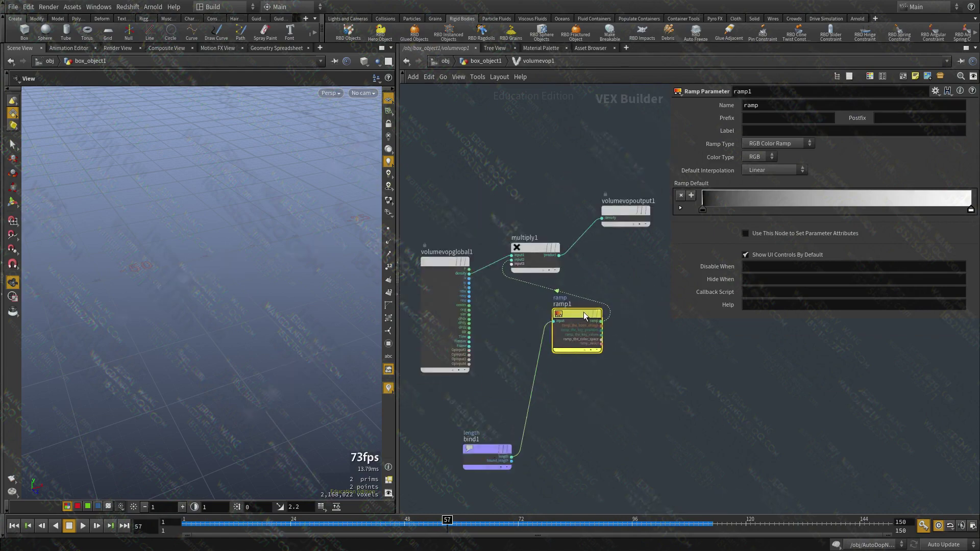
left_click_drag(582, 313, 560, 374)
Insert a Multiply Constant with a multiplier of 10 between multiply1 and the density output in volumevop1
key("u")
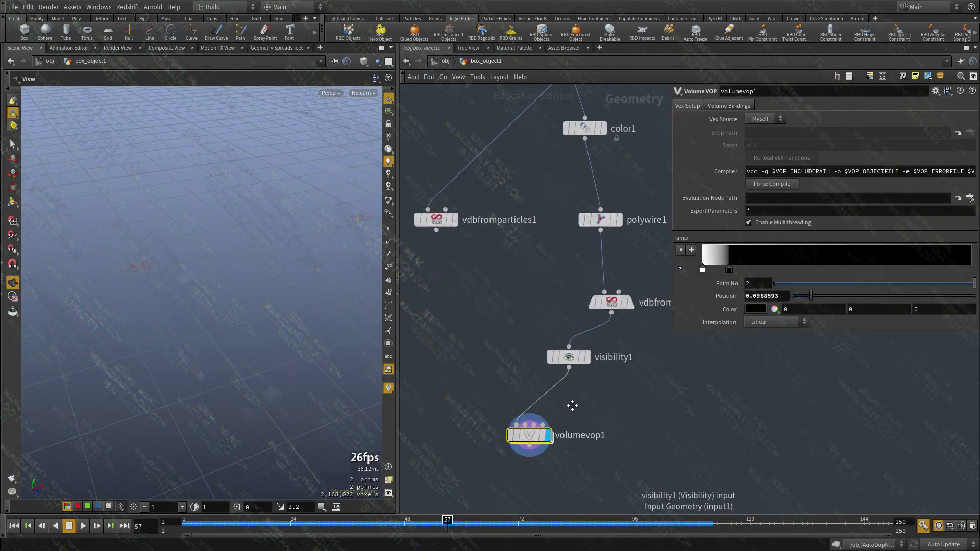
double_click(517, 441)
key("Tab")
type("mul")
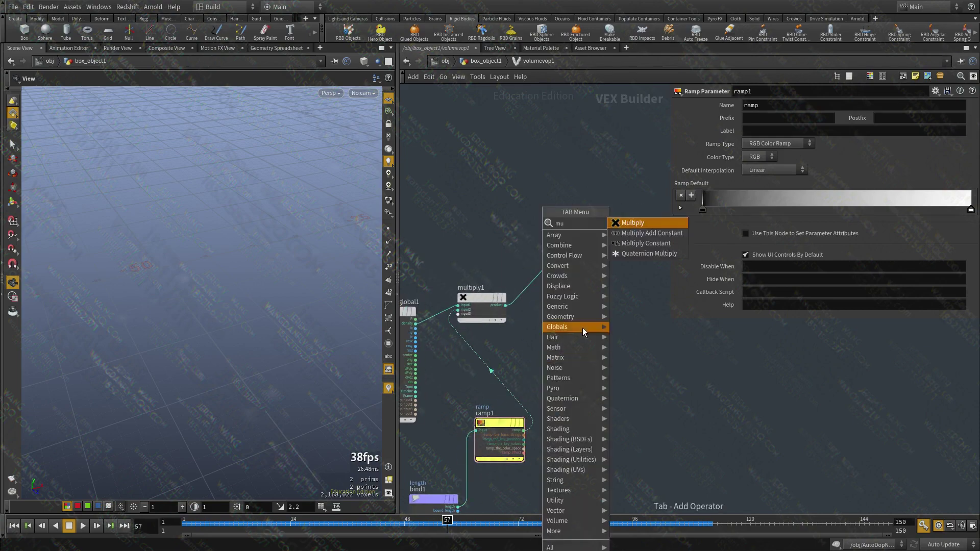
left_click(627, 236)
left_click(590, 296)
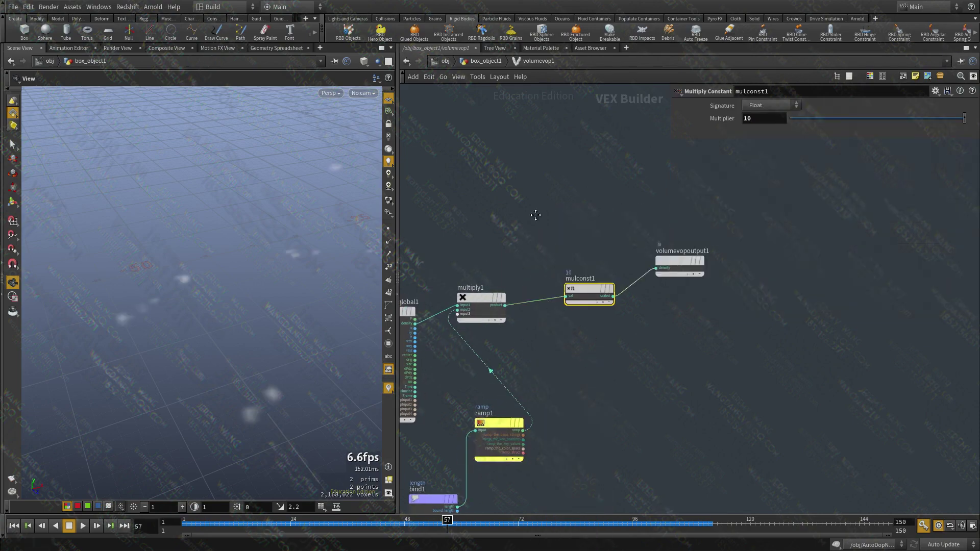
Set the black point of volumevop1's ramp to position 0.994297 and inspect the fog trails
key("u")
left_click_drag(713, 257, 973, 262)
mouse_move(153, 275)
left_mouse_down()
mouse_move(182, 344)
mouse_move(219, 310)
mouse_move(267, 307)
mouse_move(269, 291)
mouse_move(240, 301)
left_mouse_up()
scroll(616, 372, "down", 3)
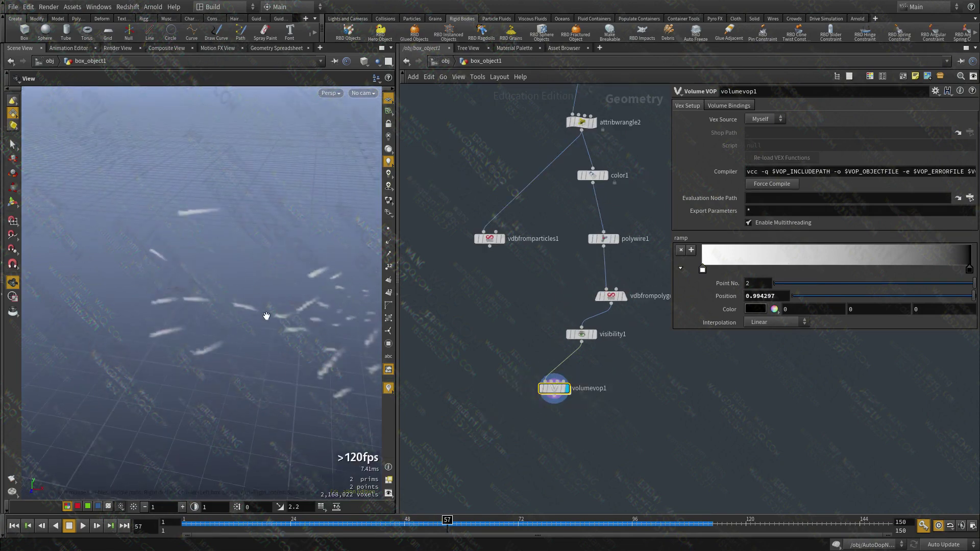
left_click_drag(310, 350, 252, 382)
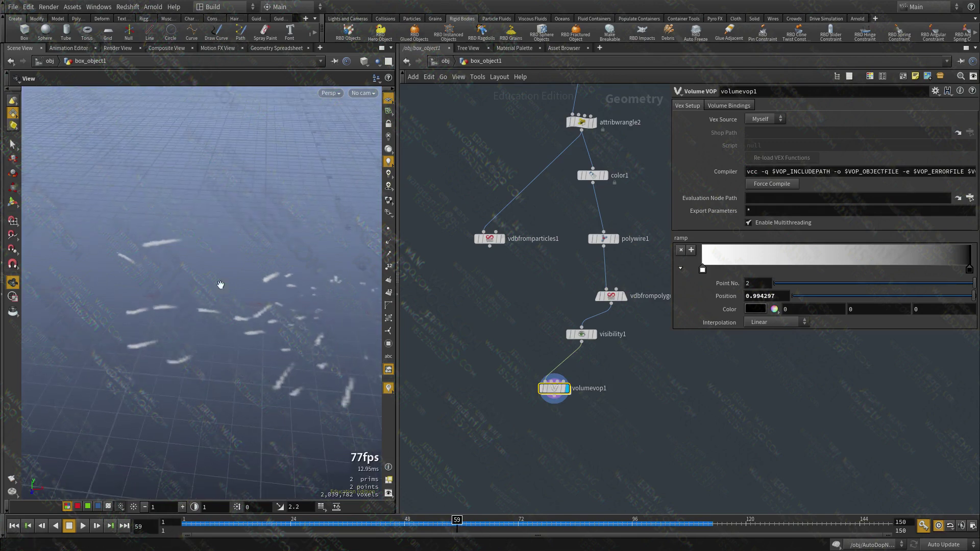
Display attribwrangle2's trails and voronoifracture1's output, and scrub the timeline back to frame 38 to examine the fractured geometry
middle_click_drag(458, 335, 434, 482)
left_click(513, 255)
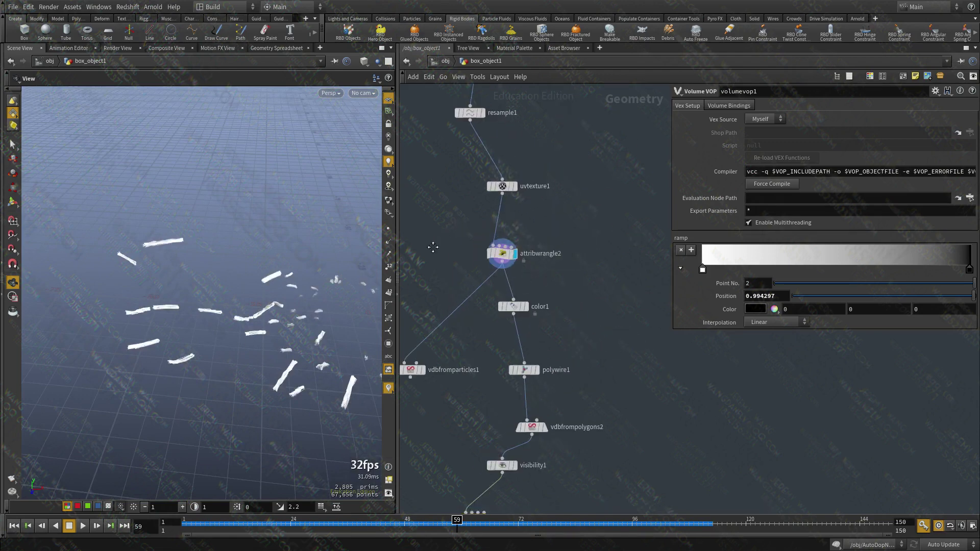
scroll(499, 284, "down", 3)
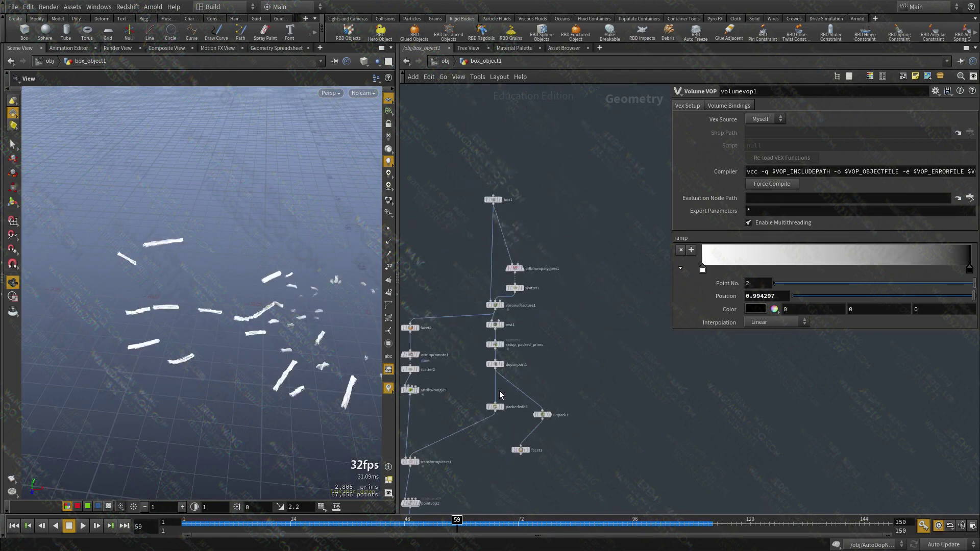
scroll(473, 269, "up", 3)
left_click(473, 269)
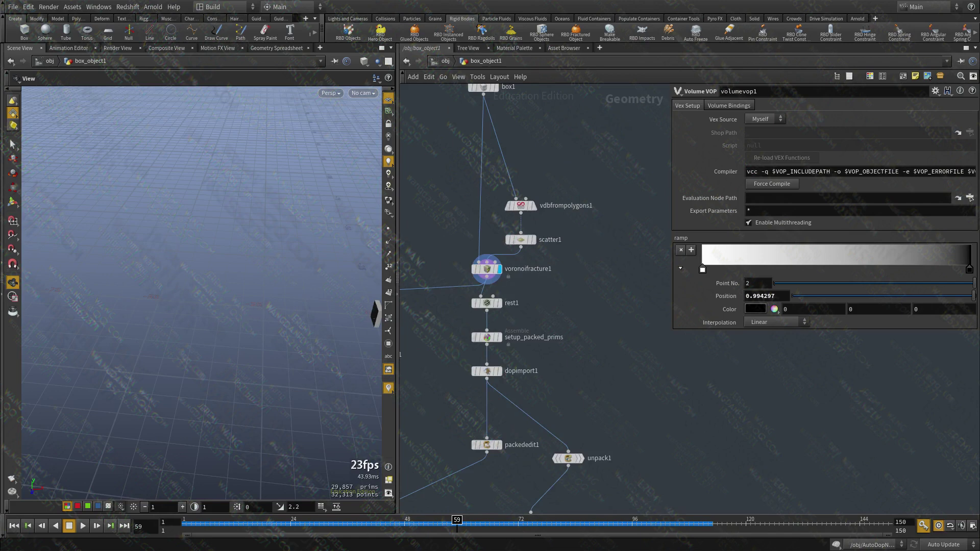
left_click_drag(267, 524, 257, 535)
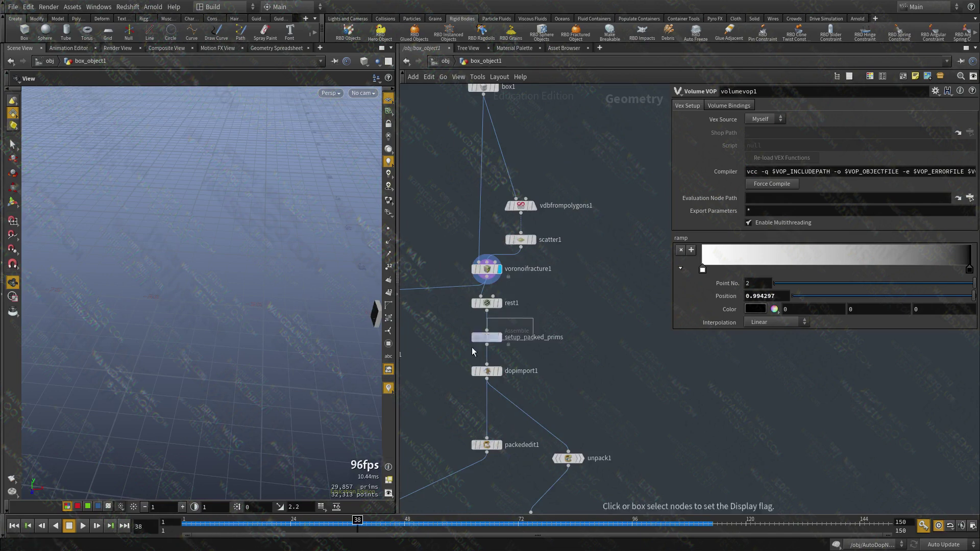
Display setup_packed_prims and dopimport1, and scrub the timeline forward to frame 150 to examine the simulated fragments' motion
left_click(499, 337)
left_click(499, 370)
left_click_drag(358, 523, 576, 524)
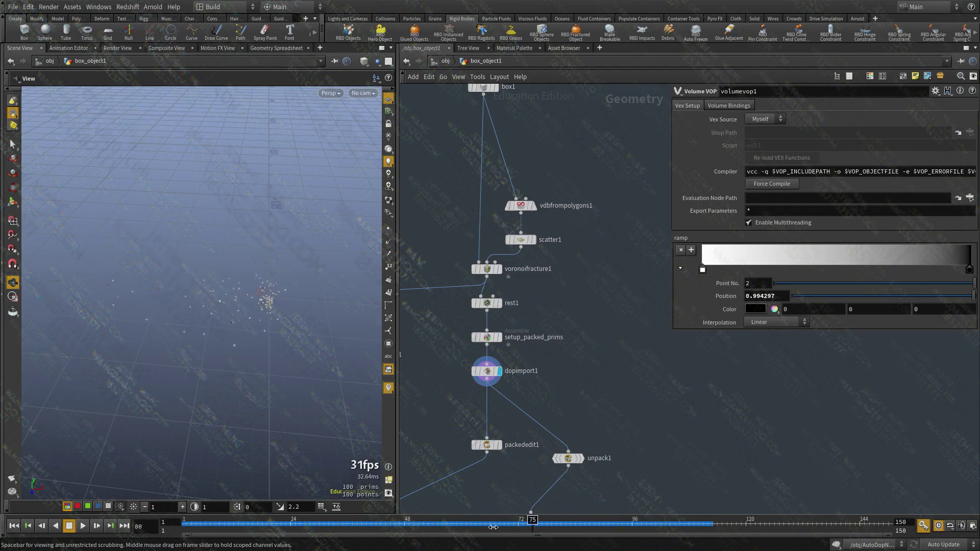
left_click_drag(683, 528, 916, 535)
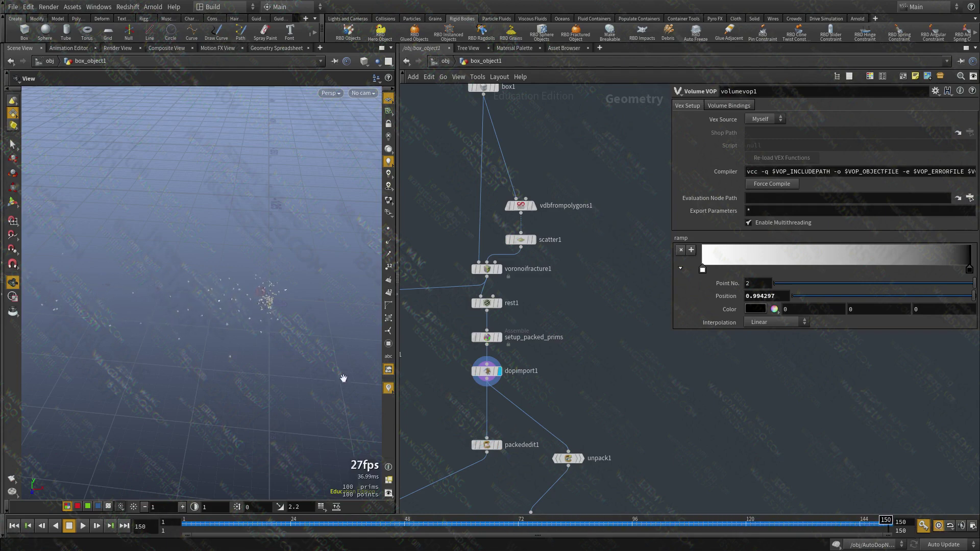